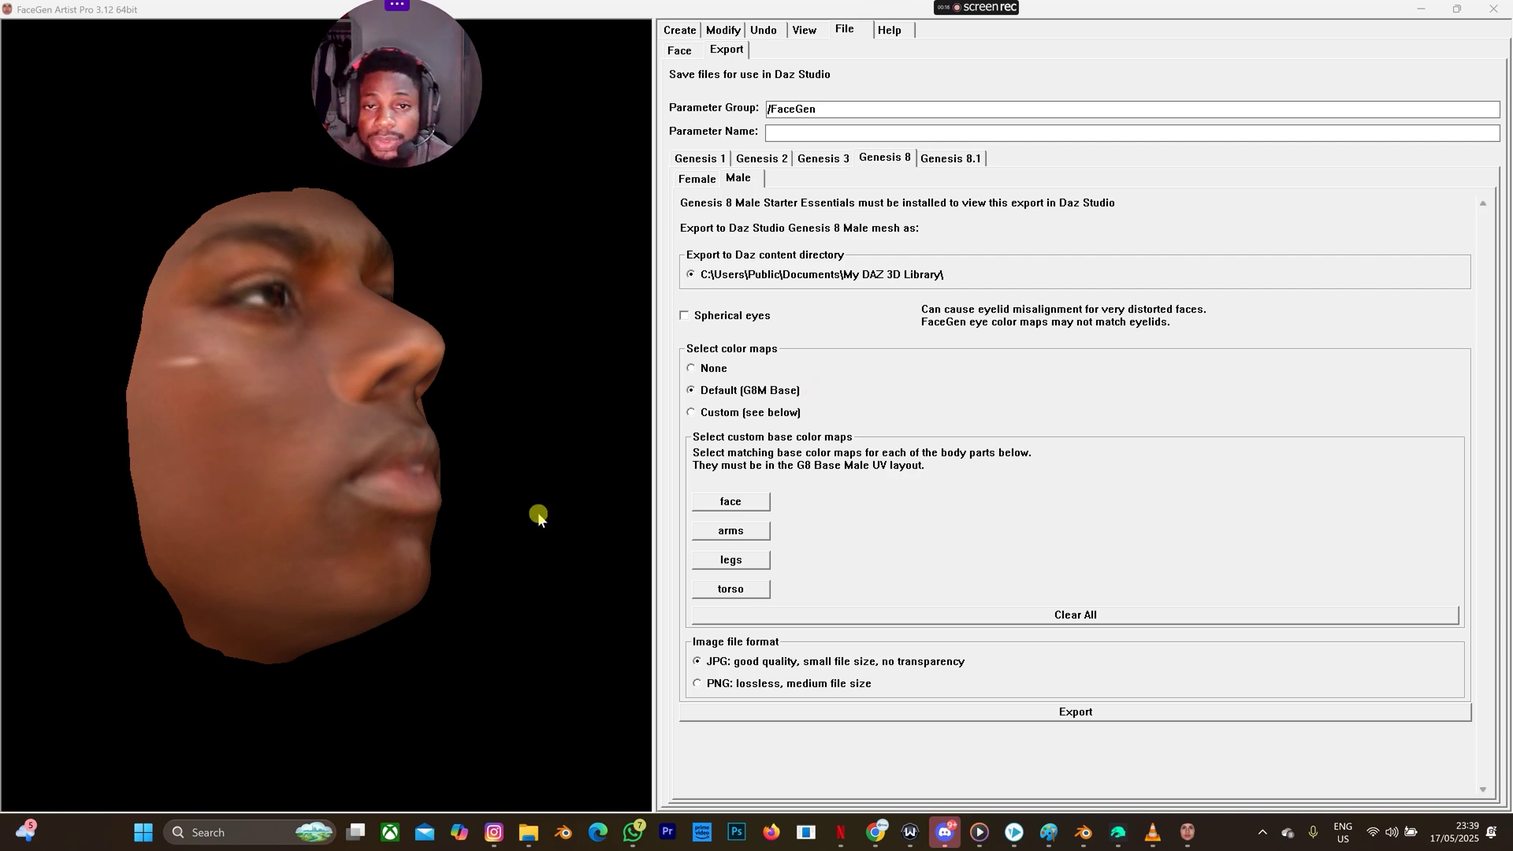
Load artist-rema-02-profile from Downloads as the front photo for creating a new face.
left_click(682, 31)
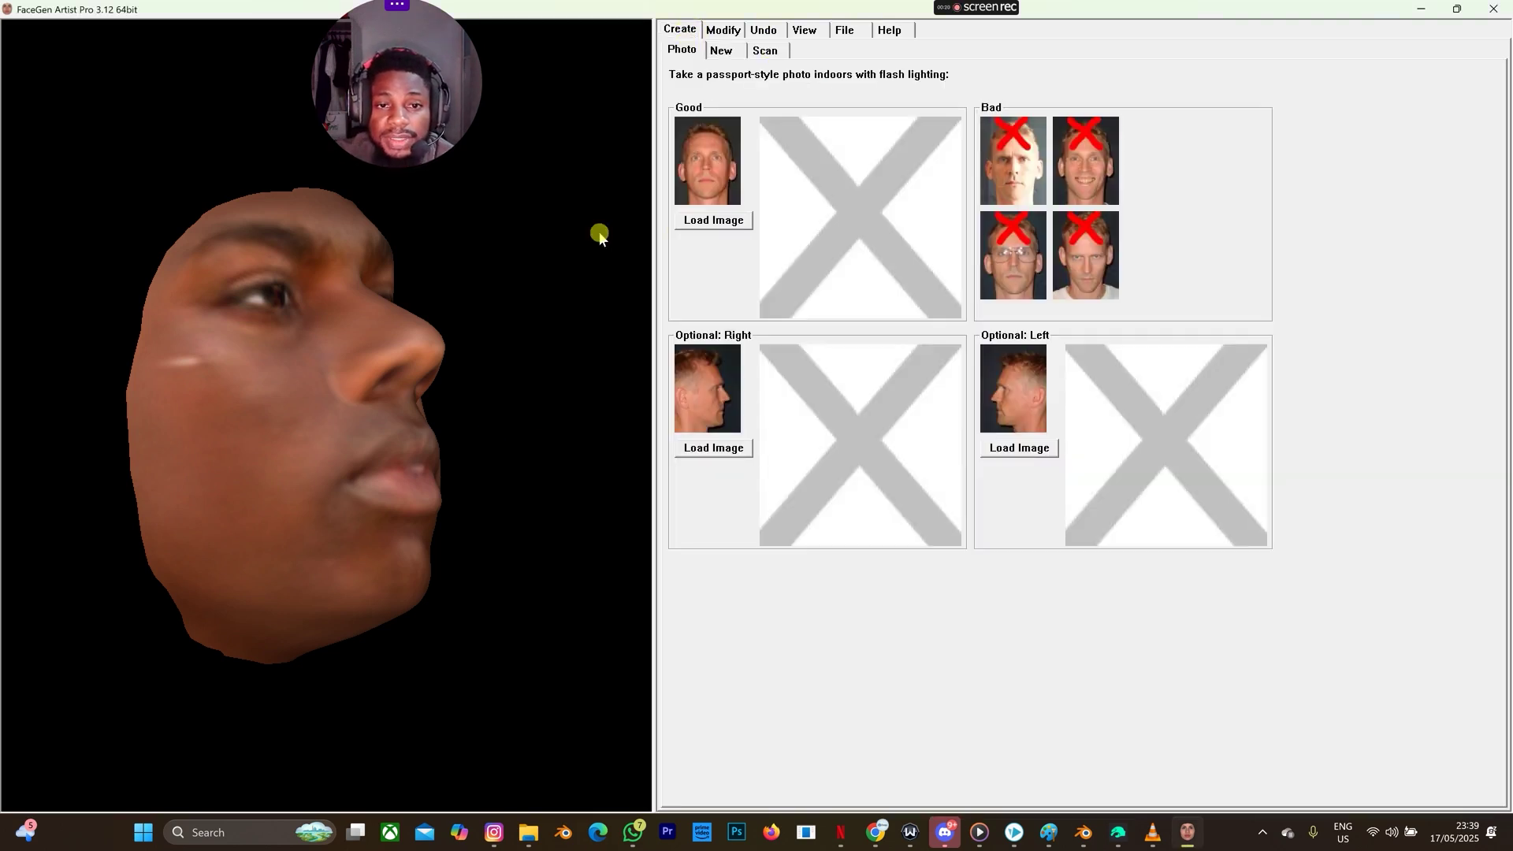
left_click(705, 220)
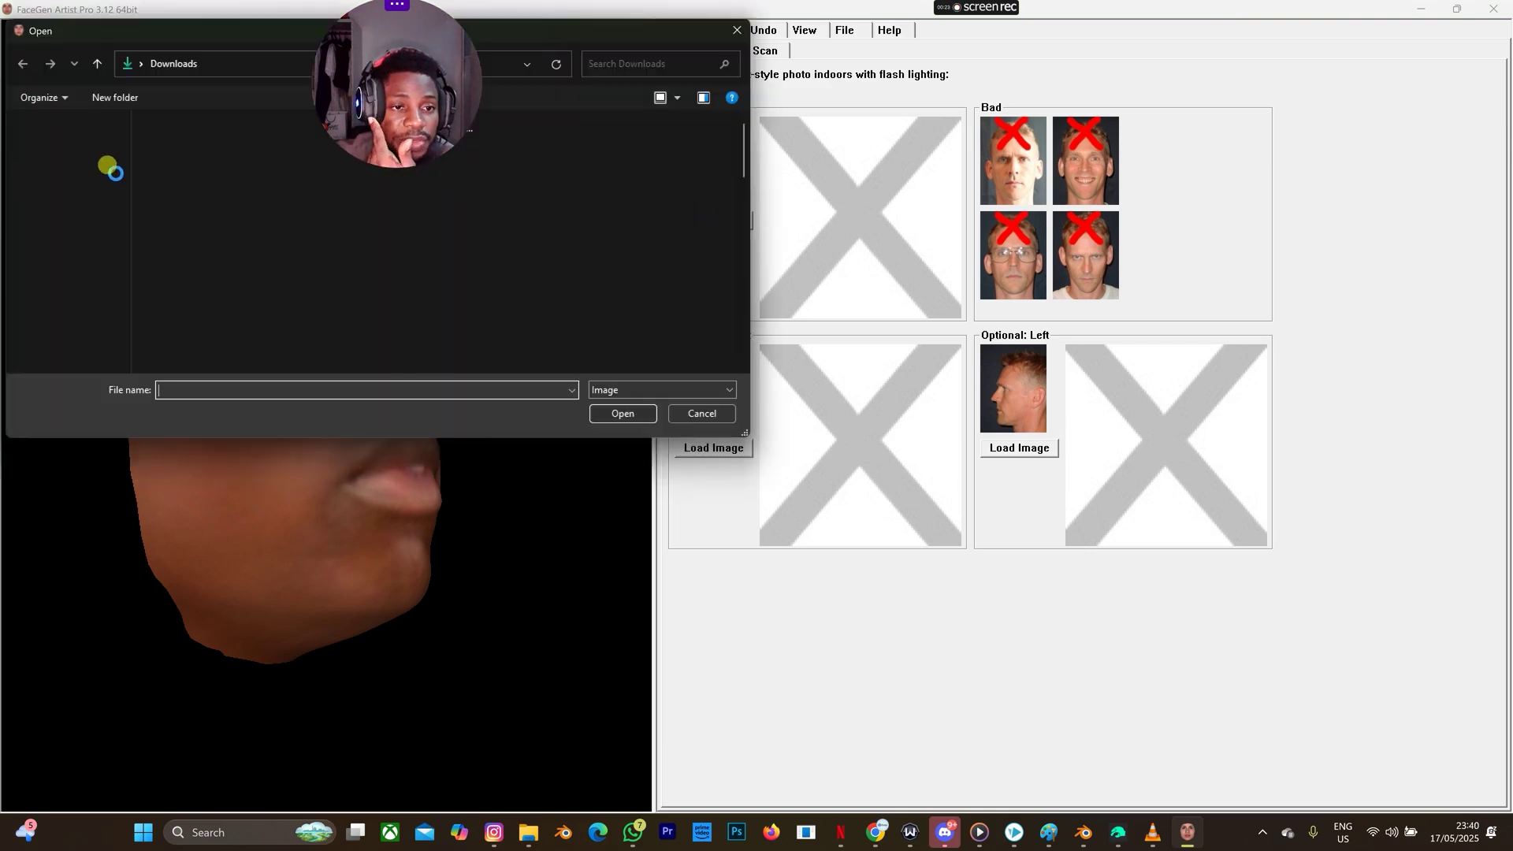
left_click(158, 189)
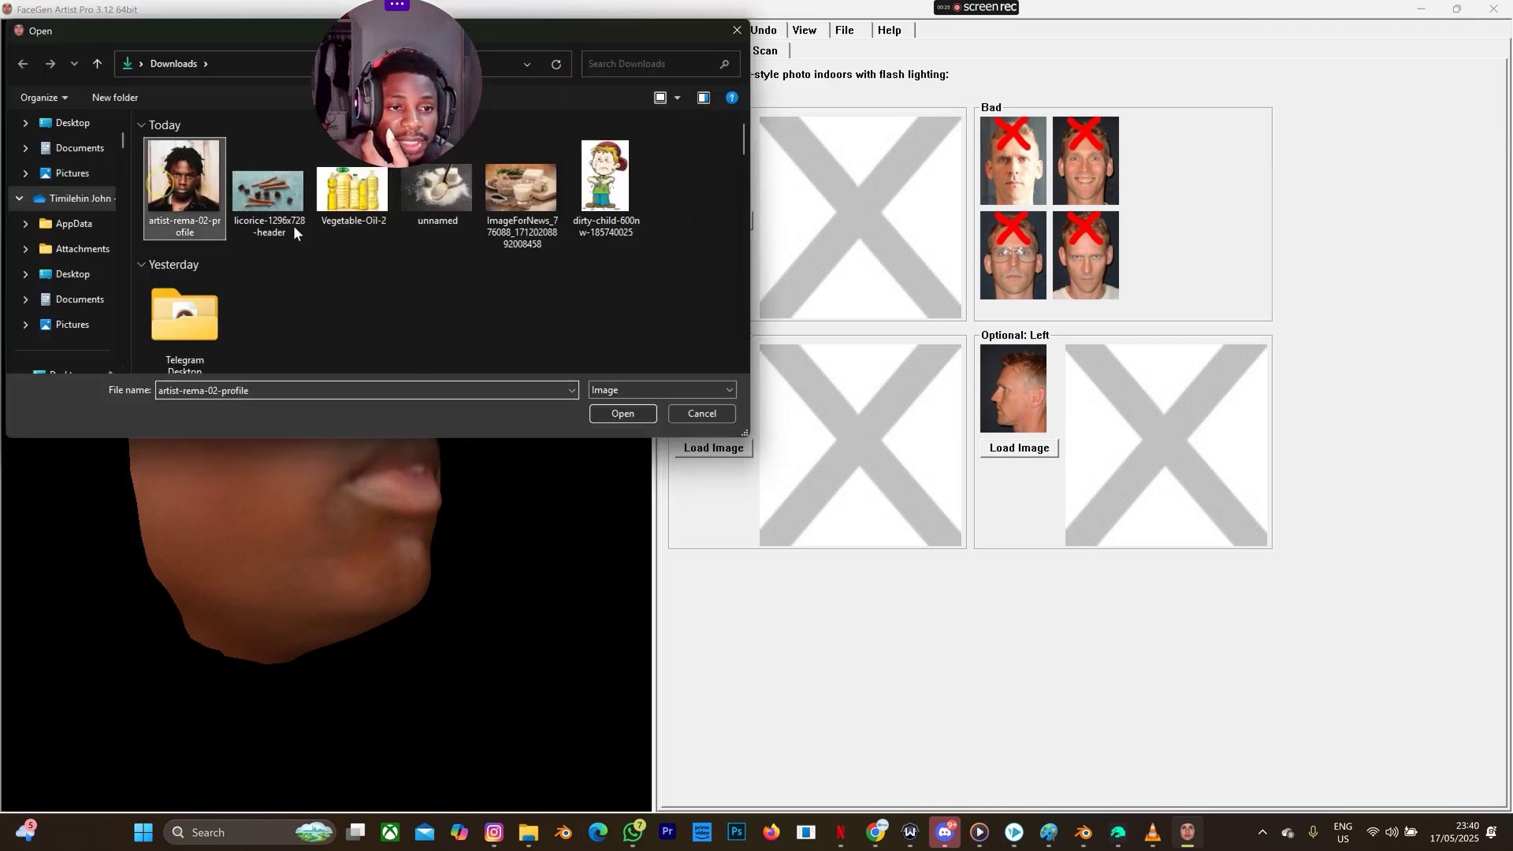
left_click(604, 415)
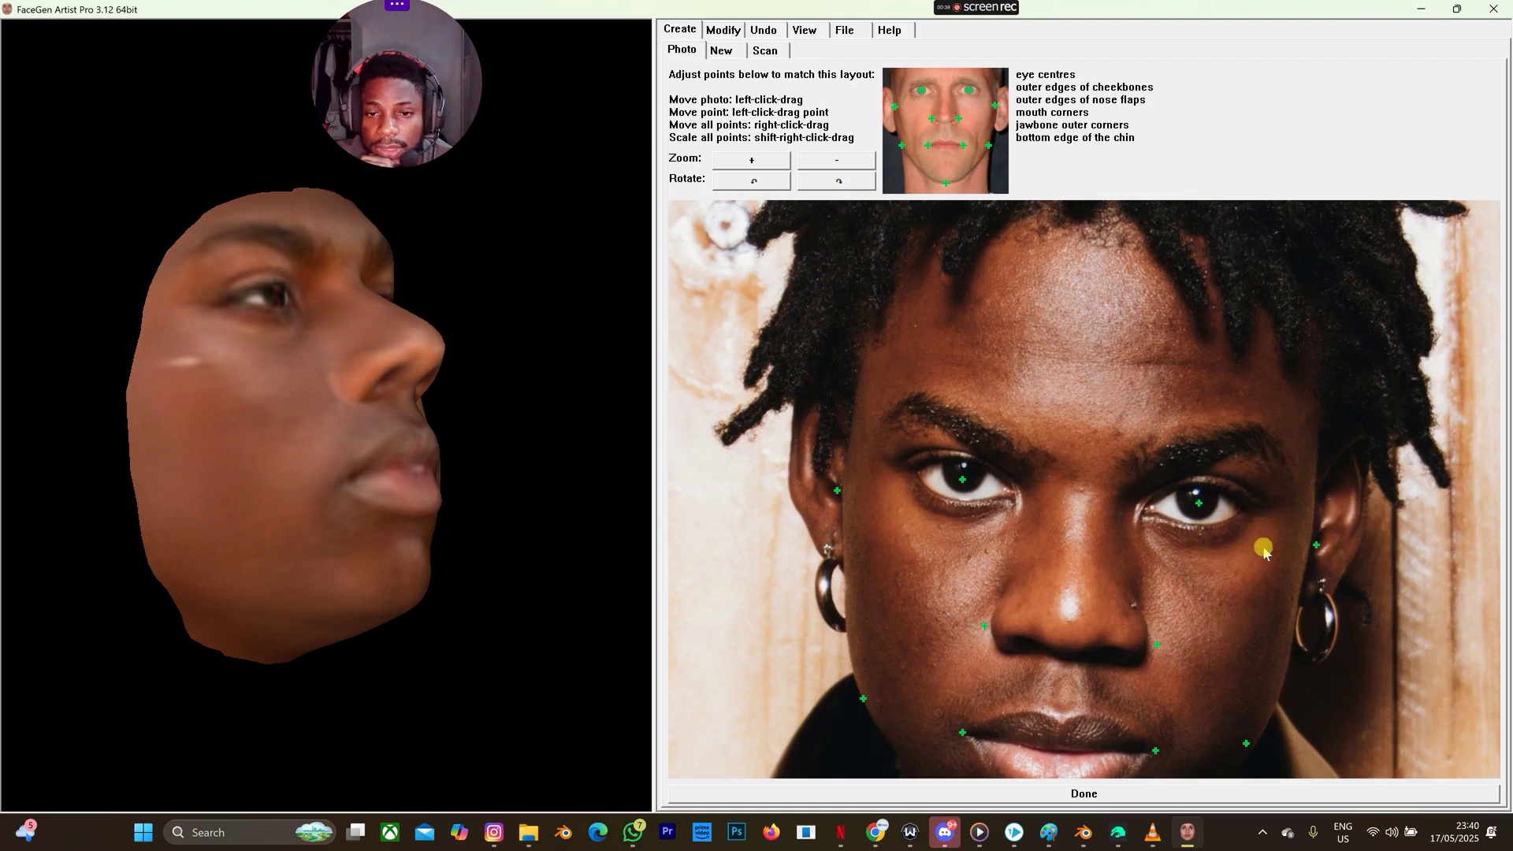
Adjust the point at the outer edge of the nose flap on the photo and finish the point placement.
left_click(833, 164)
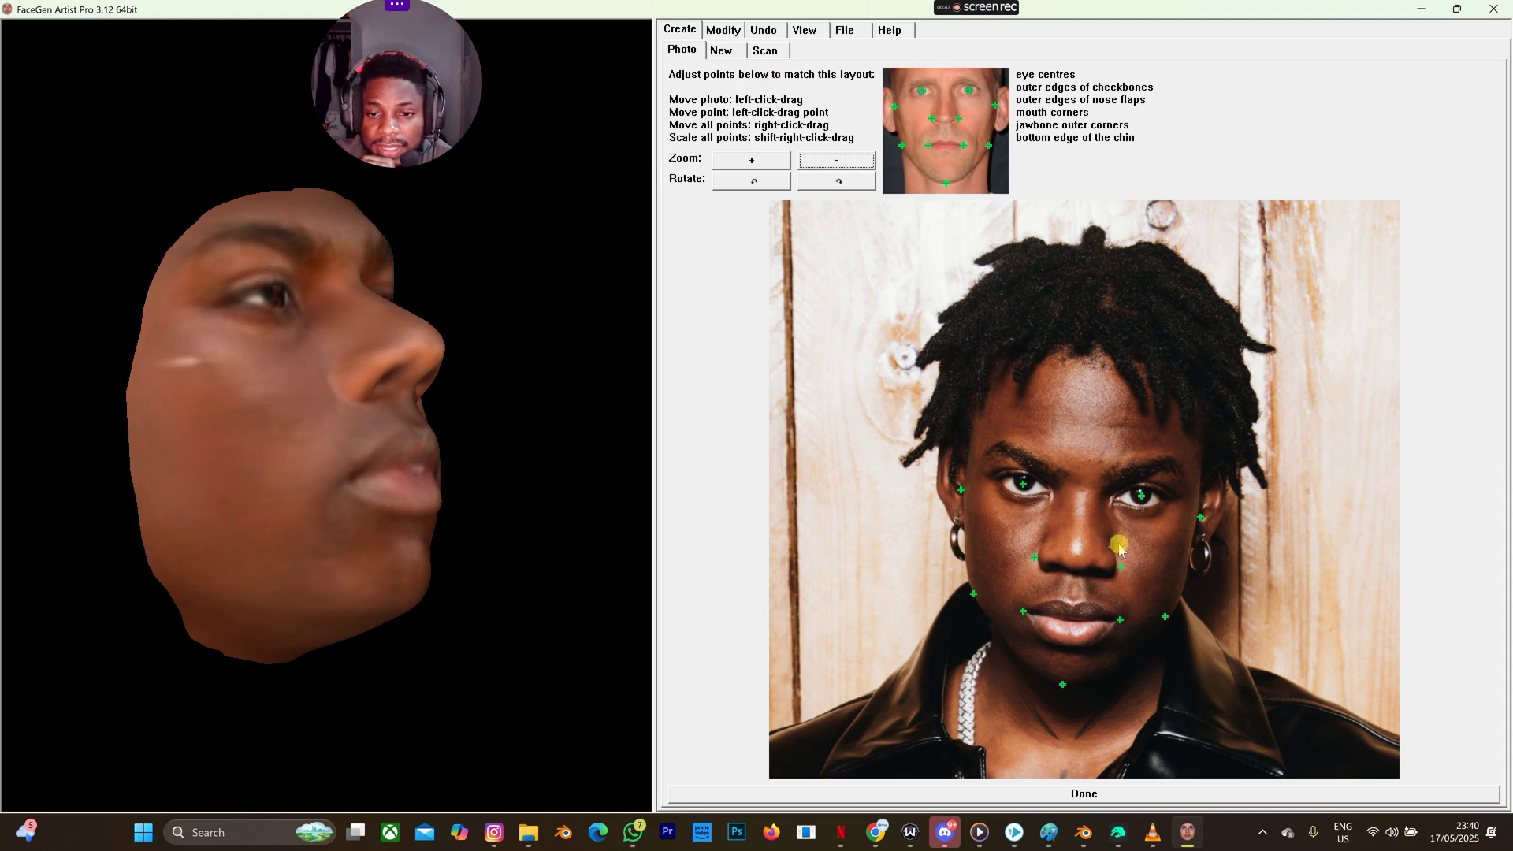
left_click_drag(1114, 567, 1118, 565)
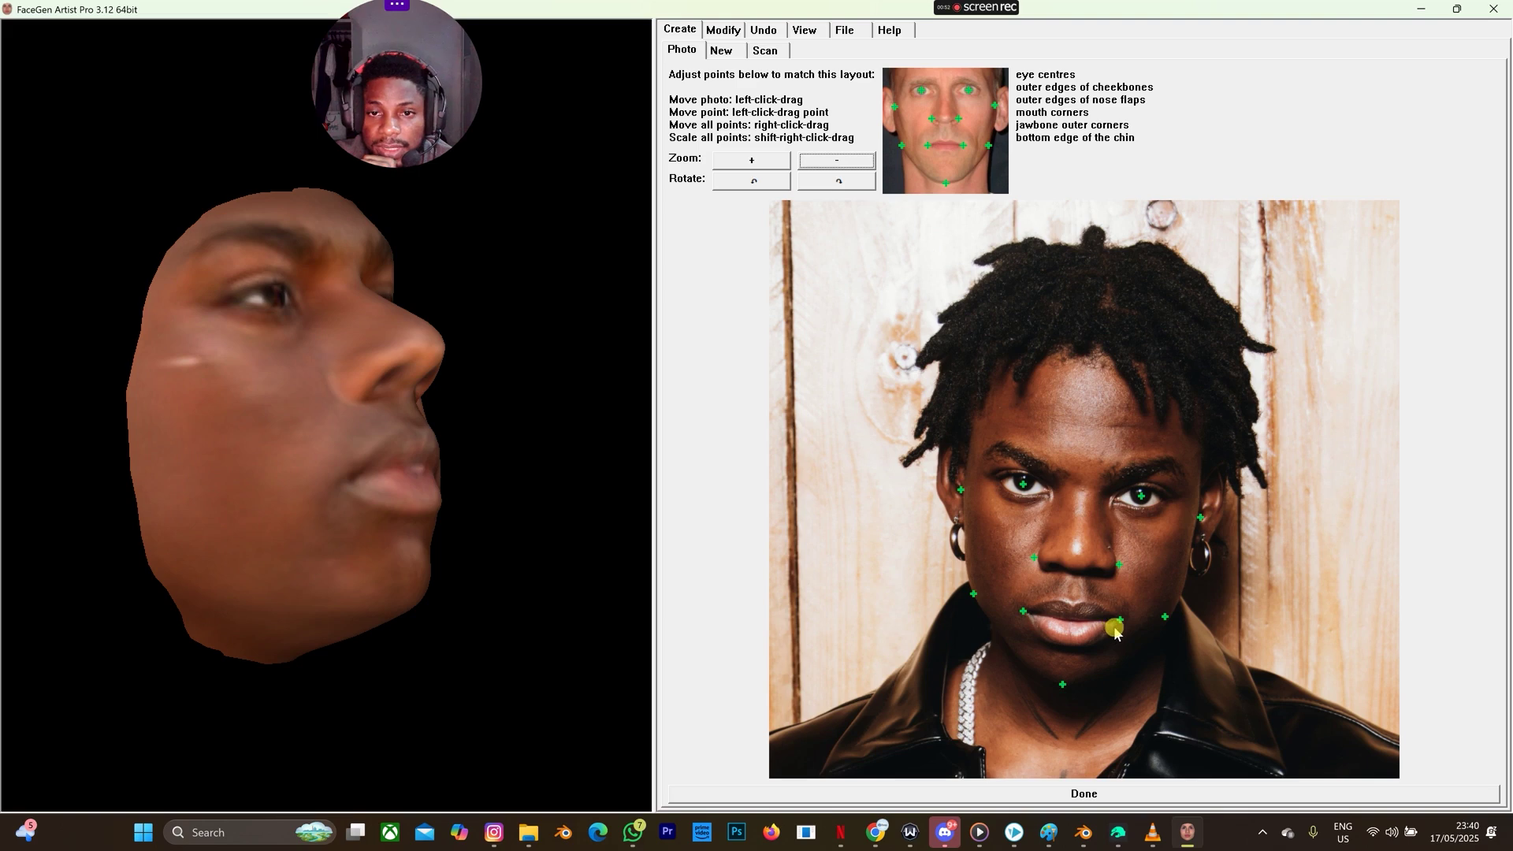
left_click(1129, 799)
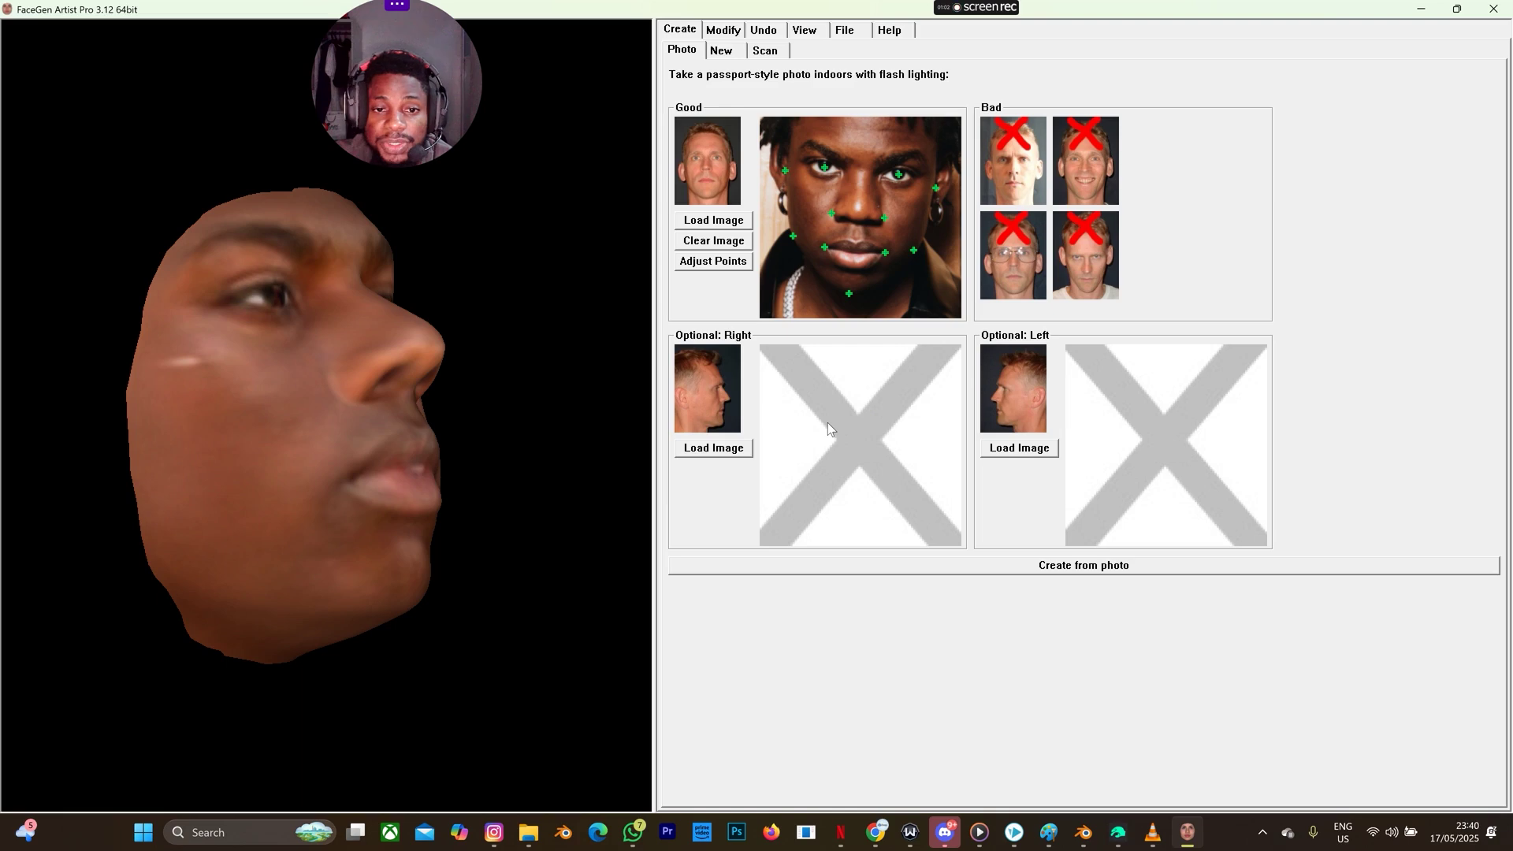
Create the 3D face from the front photo and turn the model to face forward.
left_click(1012, 448)
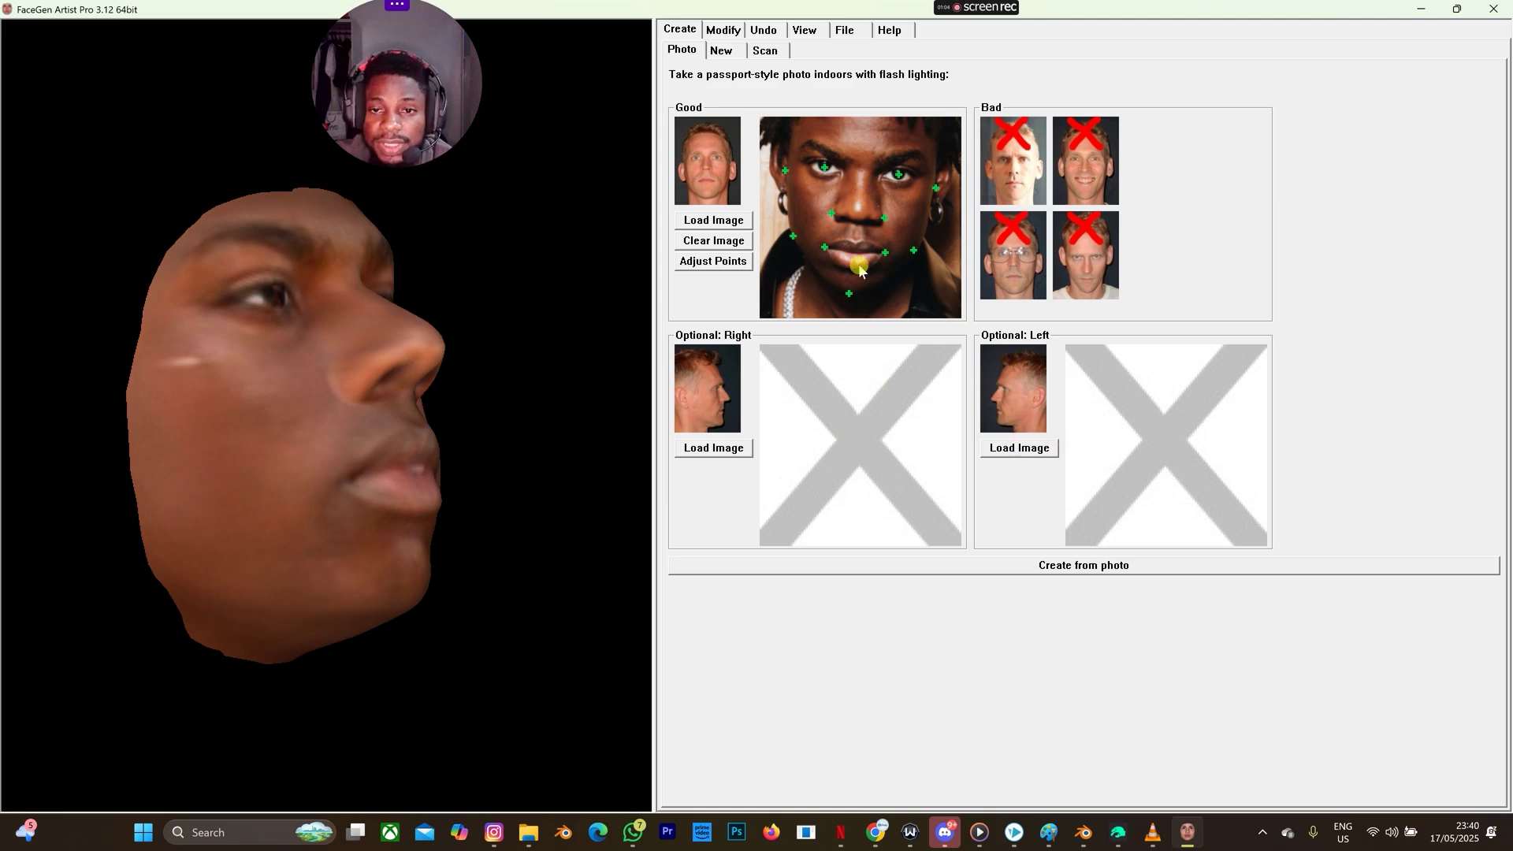
left_click(1115, 566)
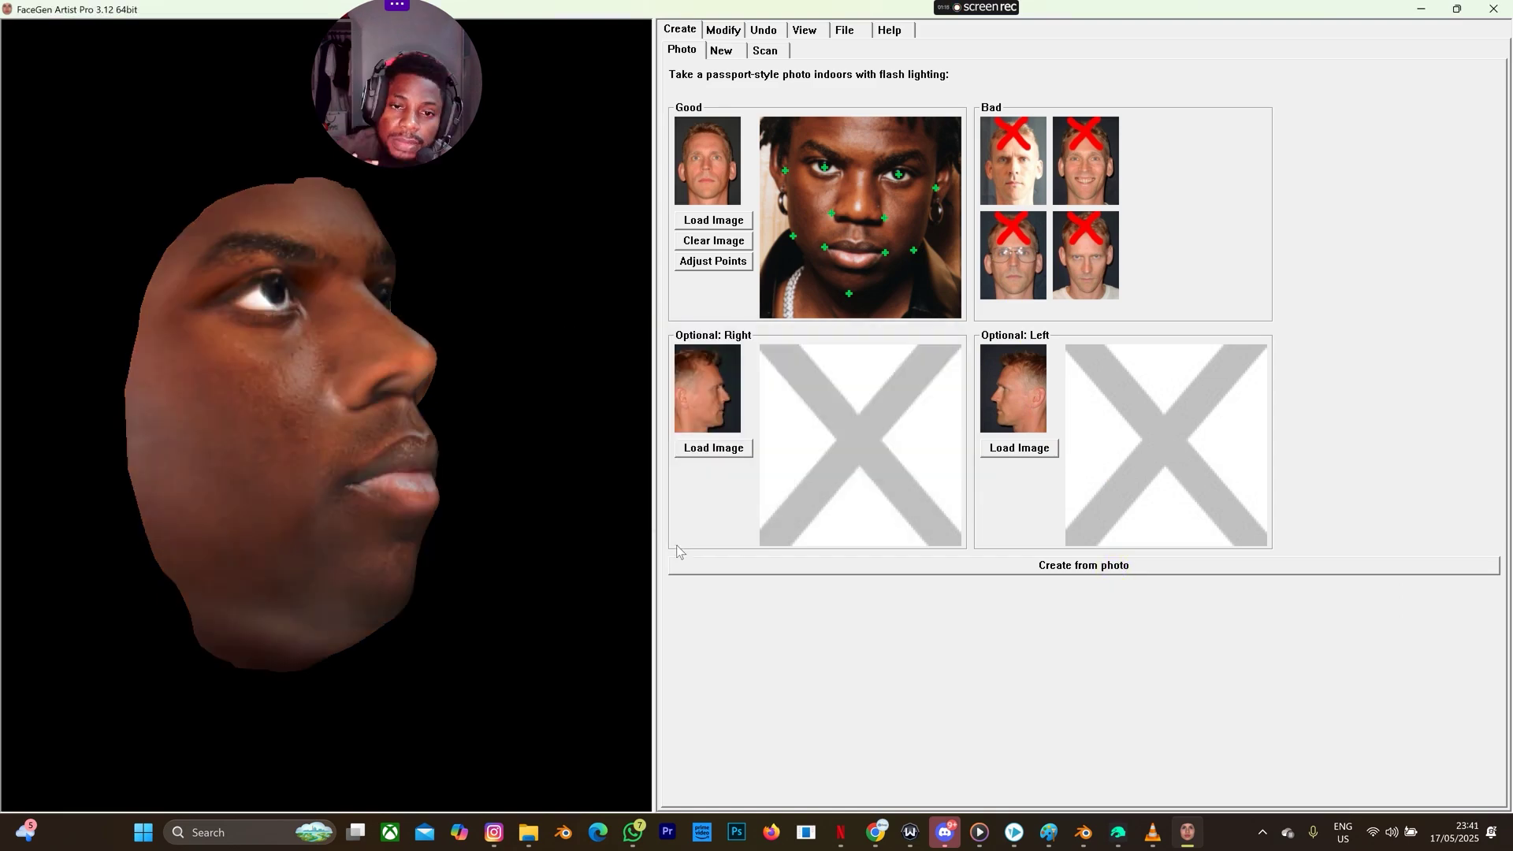
mouse_move(348, 530)
left_mouse_down()
mouse_move(395, 493)
mouse_move(264, 495)
mouse_move(270, 530)
mouse_move(423, 500)
mouse_move(405, 483)
mouse_move(341, 483)
mouse_move(285, 506)
left_mouse_up()
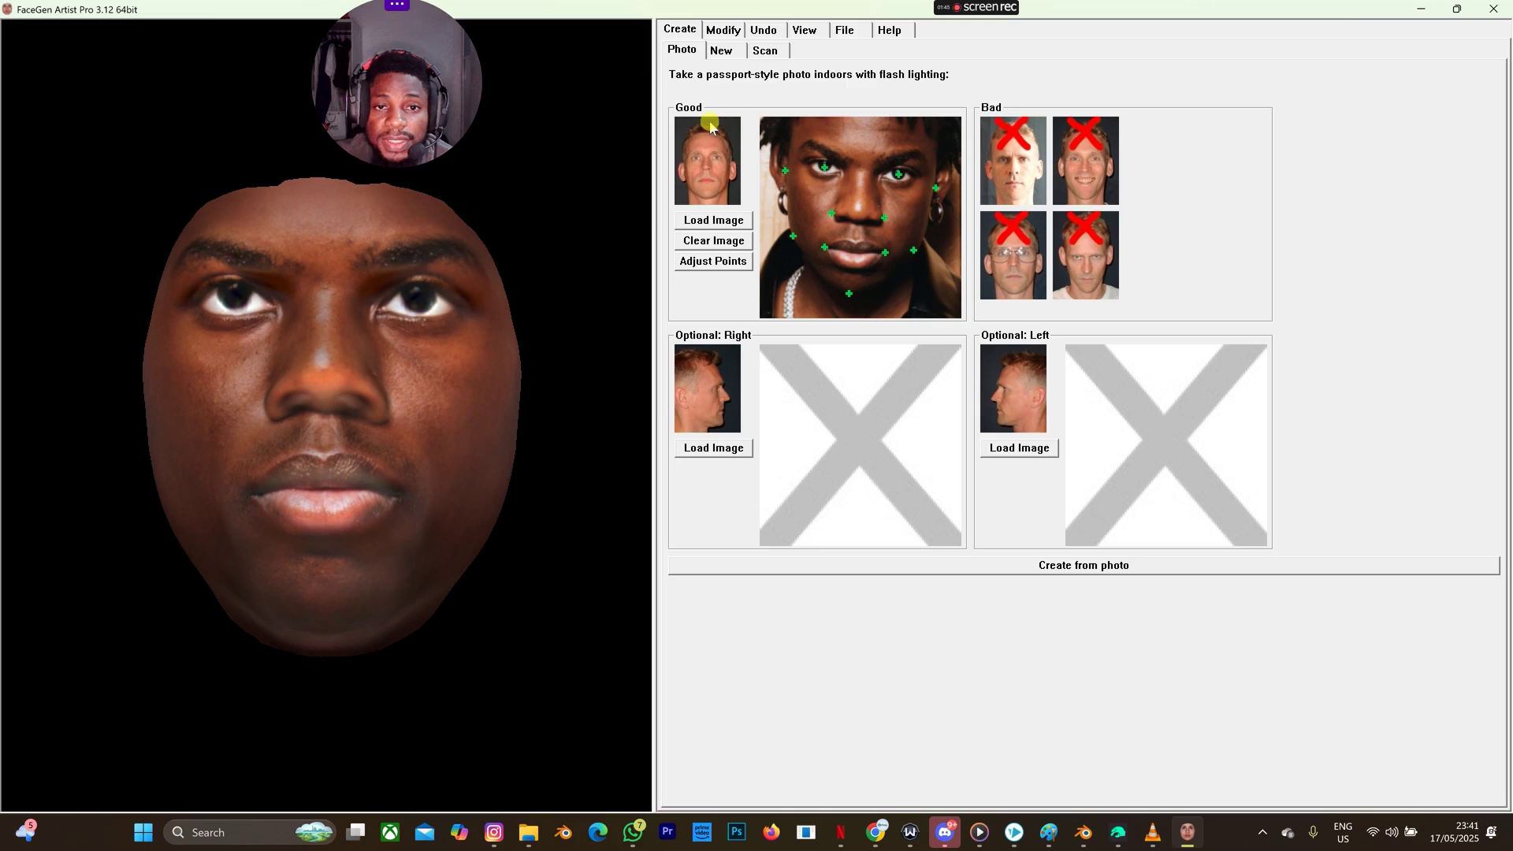
Export the face for the Genesis 8 Male mesh with the parameter name REMA11.
left_click(719, 33)
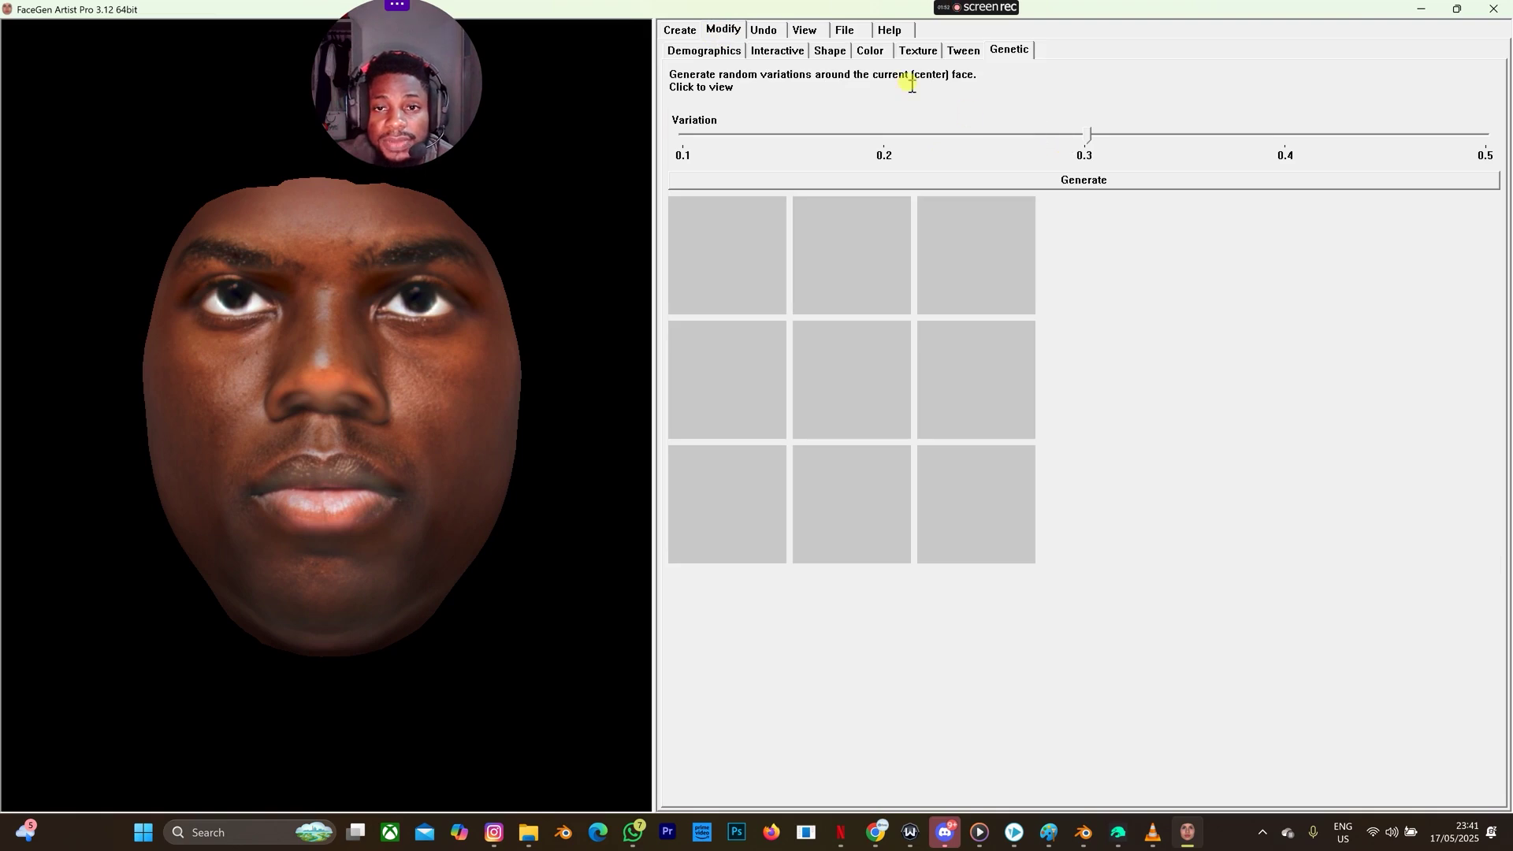
left_click(841, 31)
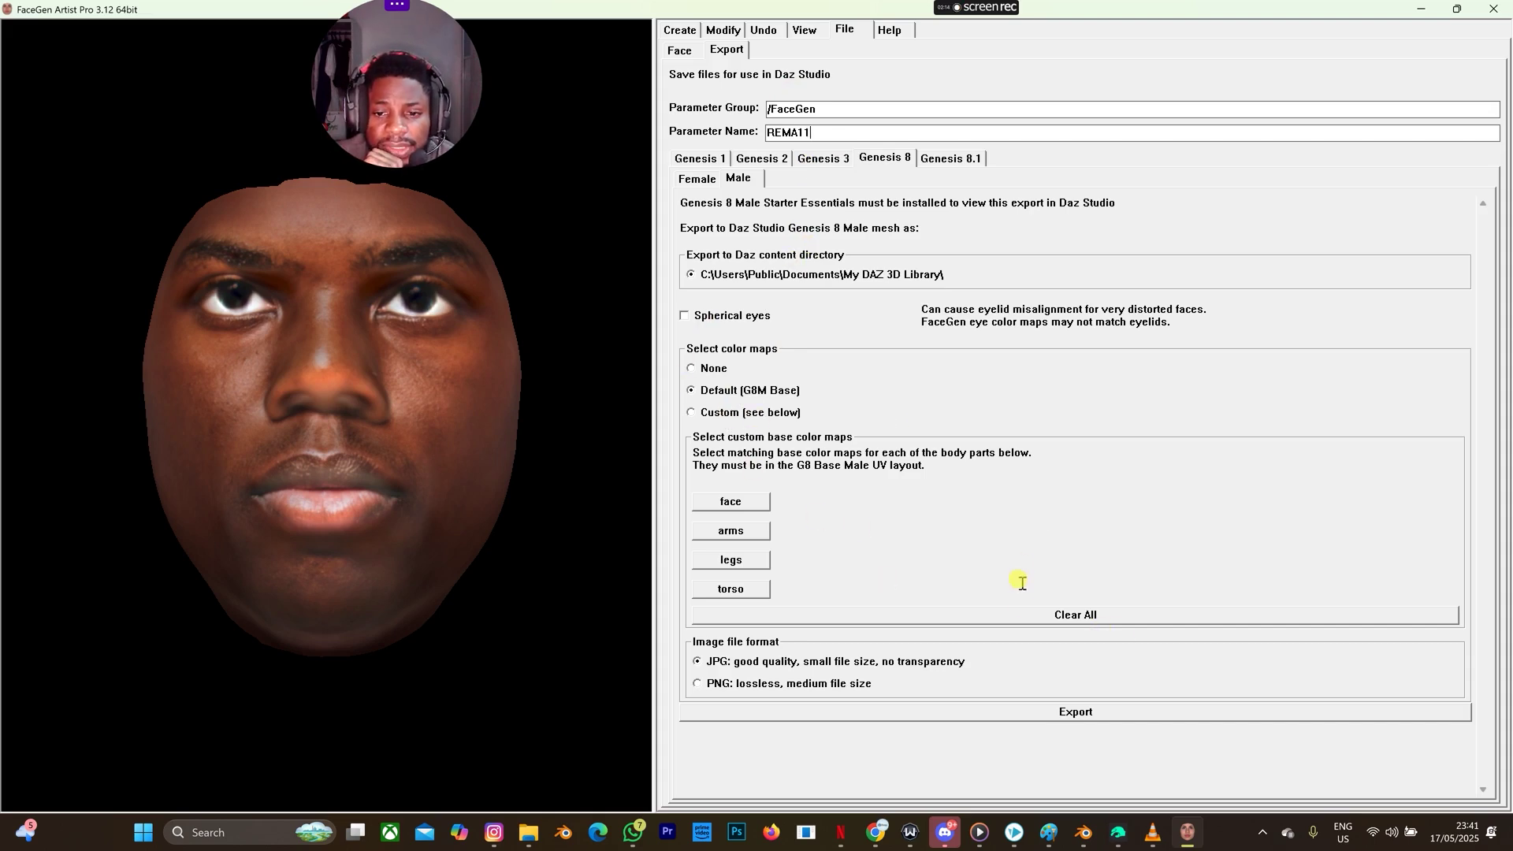
left_click(1034, 718)
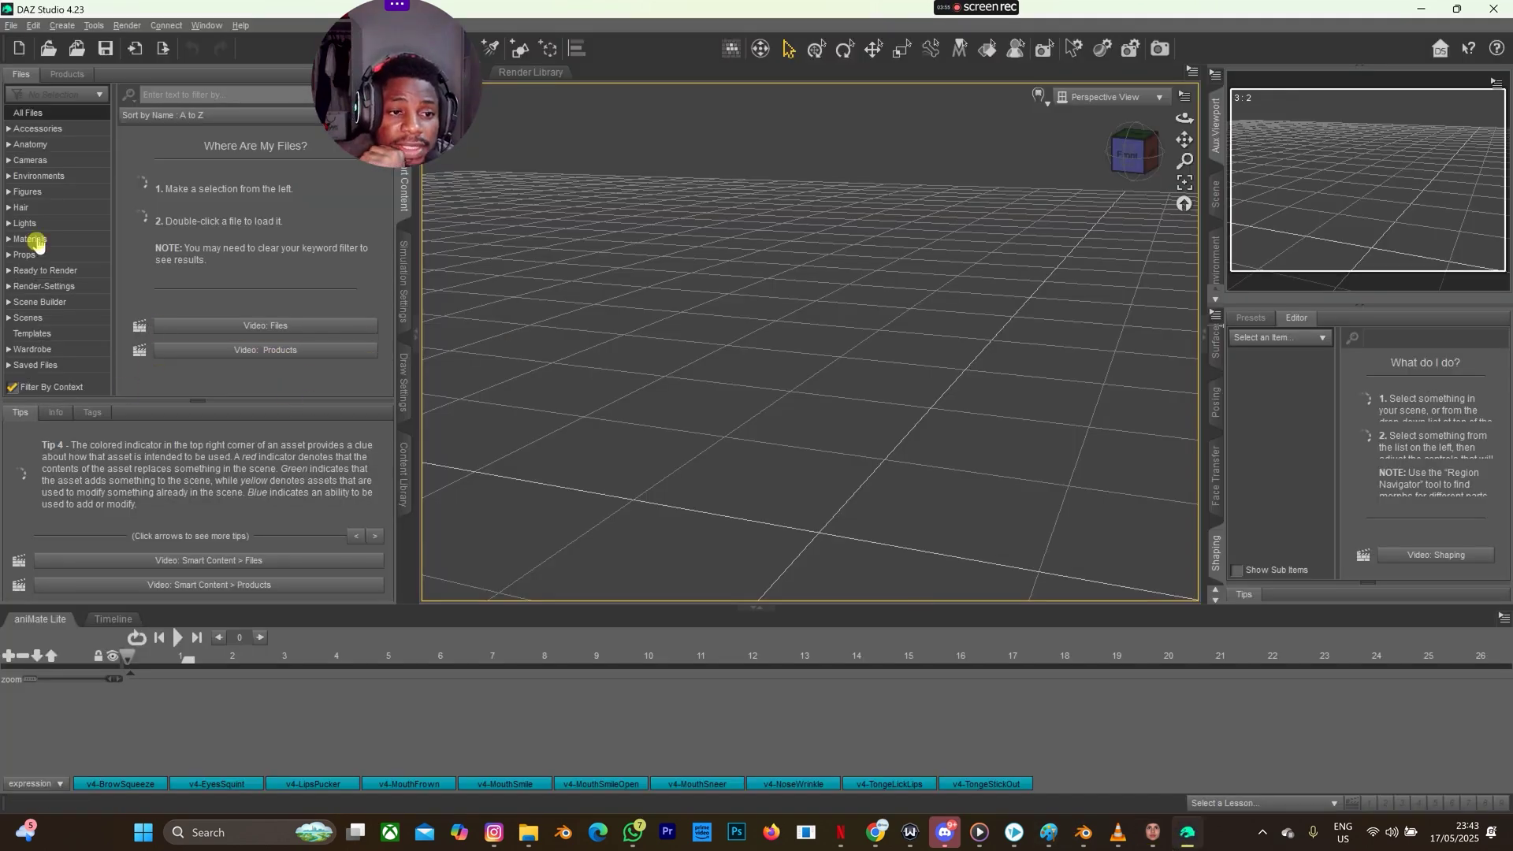
Load the Genesis 8 Basic Male figure into the scene.
left_click(39, 199)
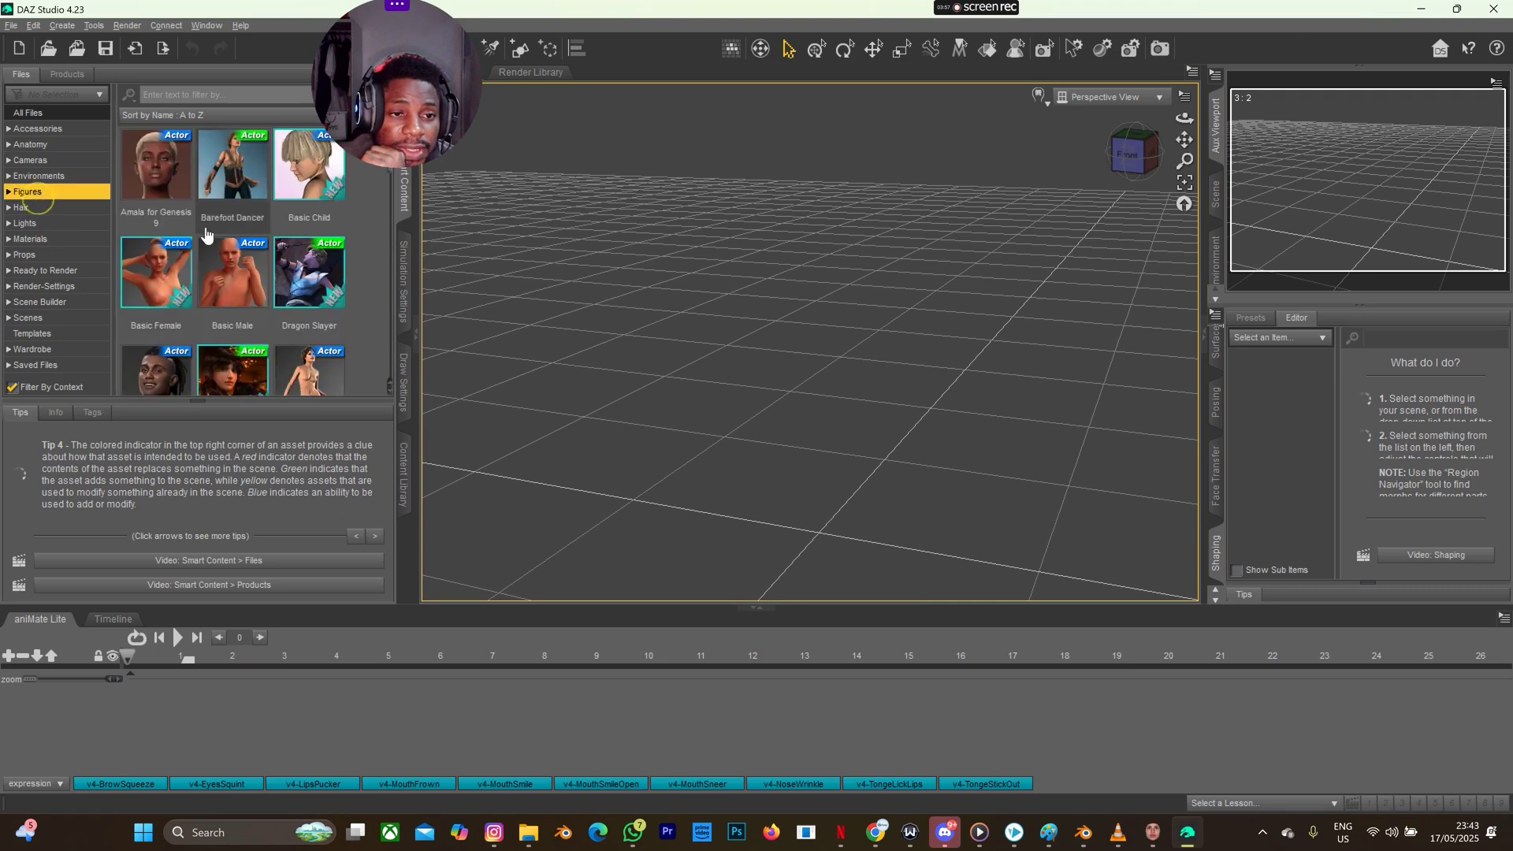
scroll(221, 244, "down", 5)
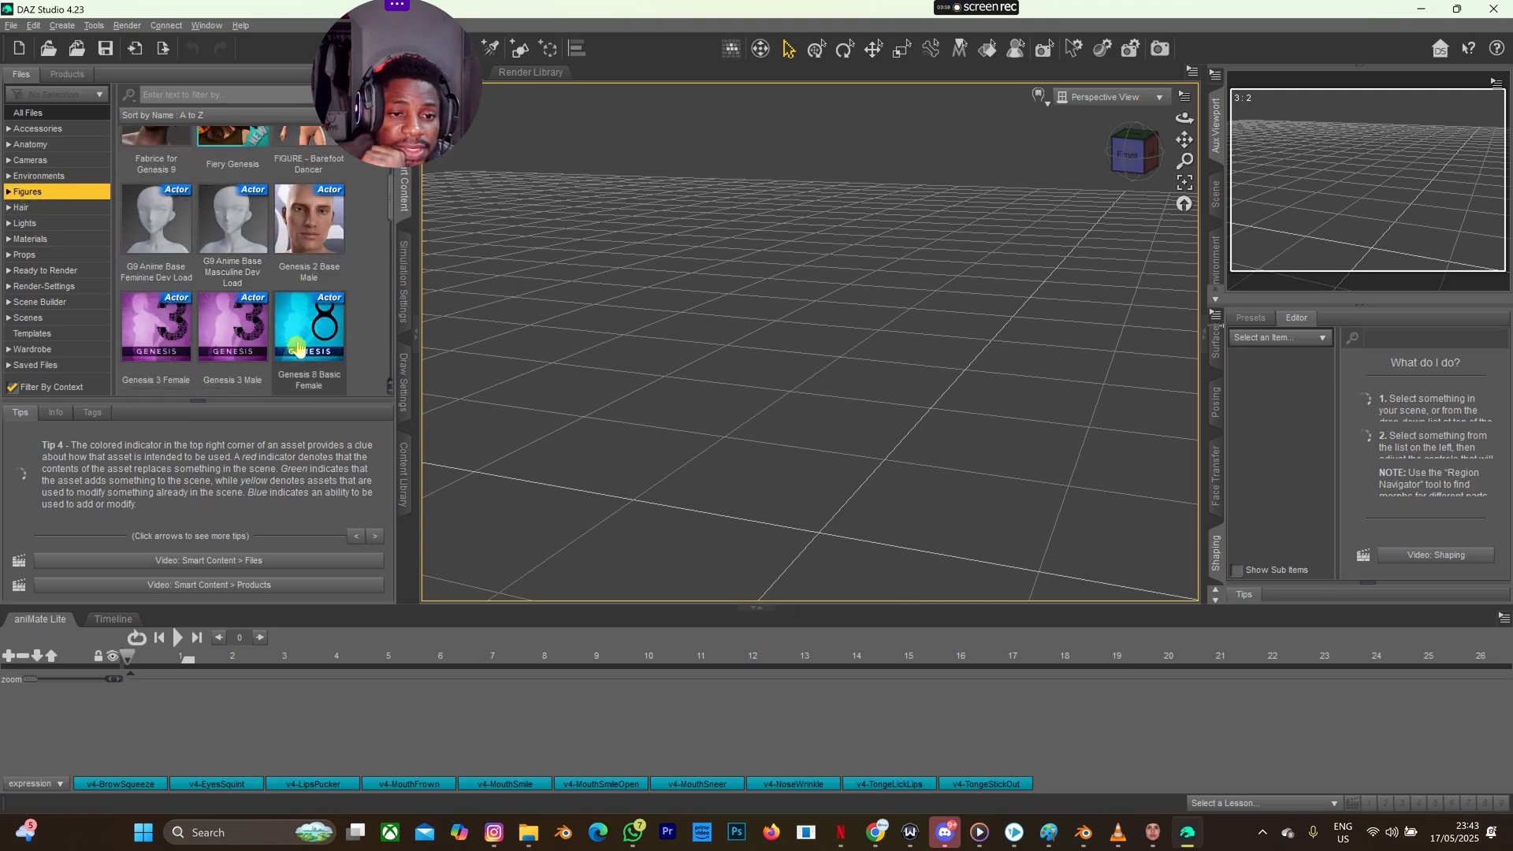
scroll(234, 260, "down", 3)
double_click(163, 185)
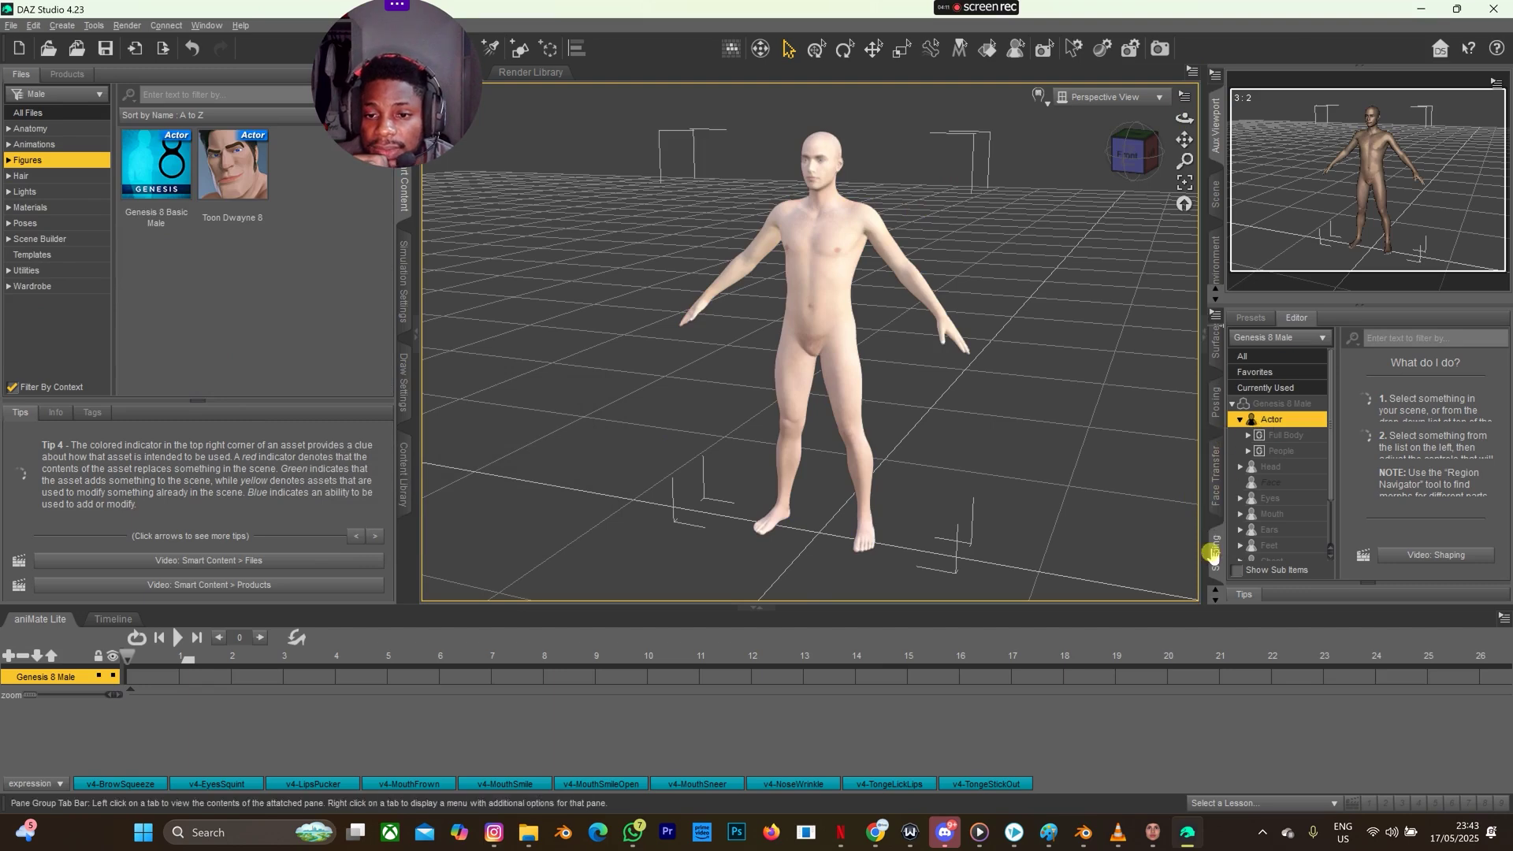
Set the figure's REMA11 FaceGen head morph to 100% and frame the head and chest.
left_click(1274, 471)
double_click(1274, 472)
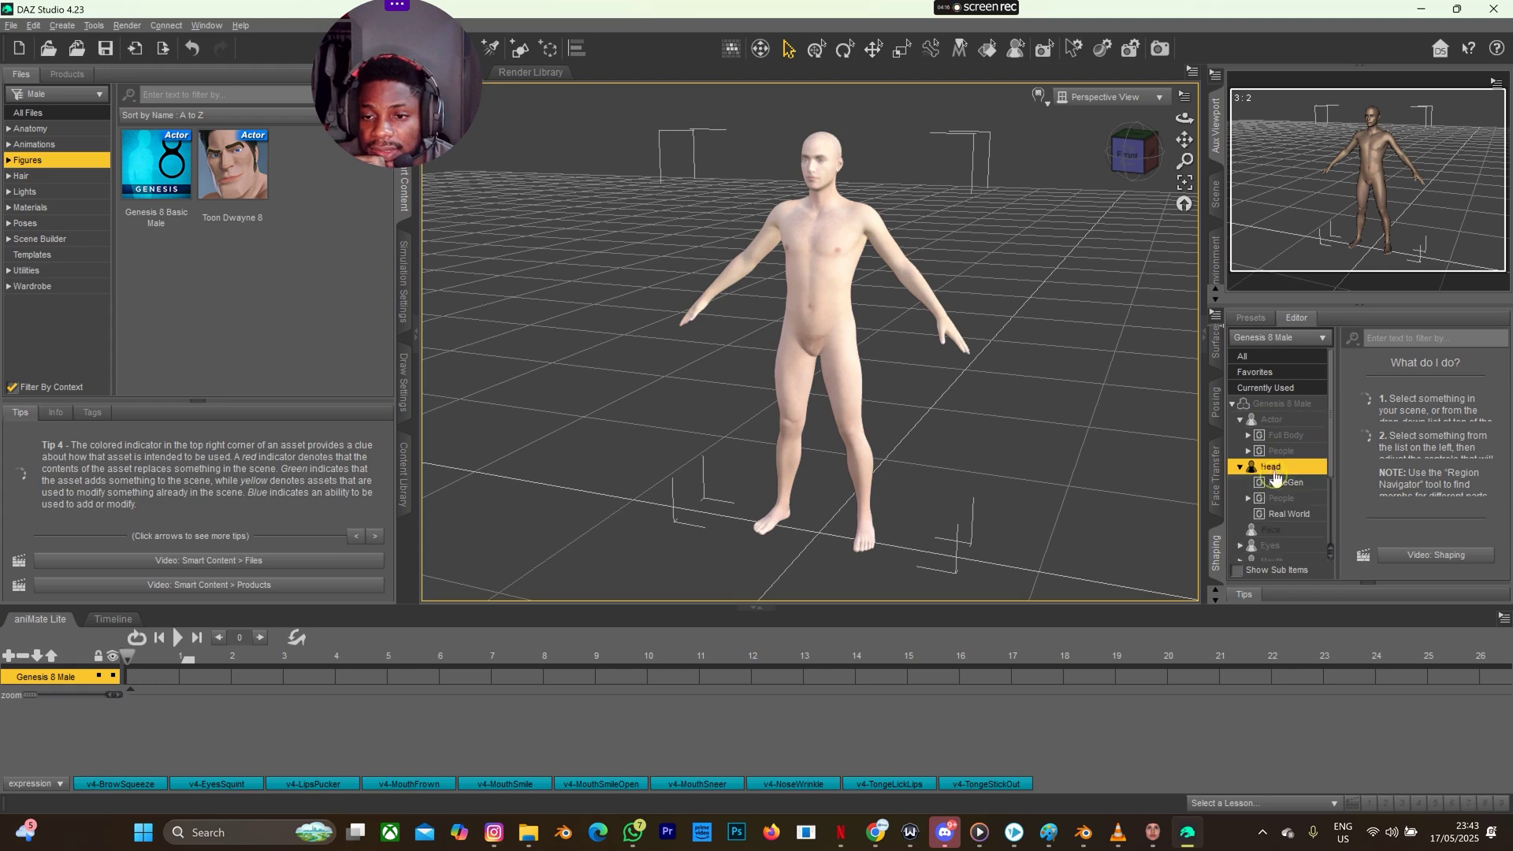
left_click(1281, 482)
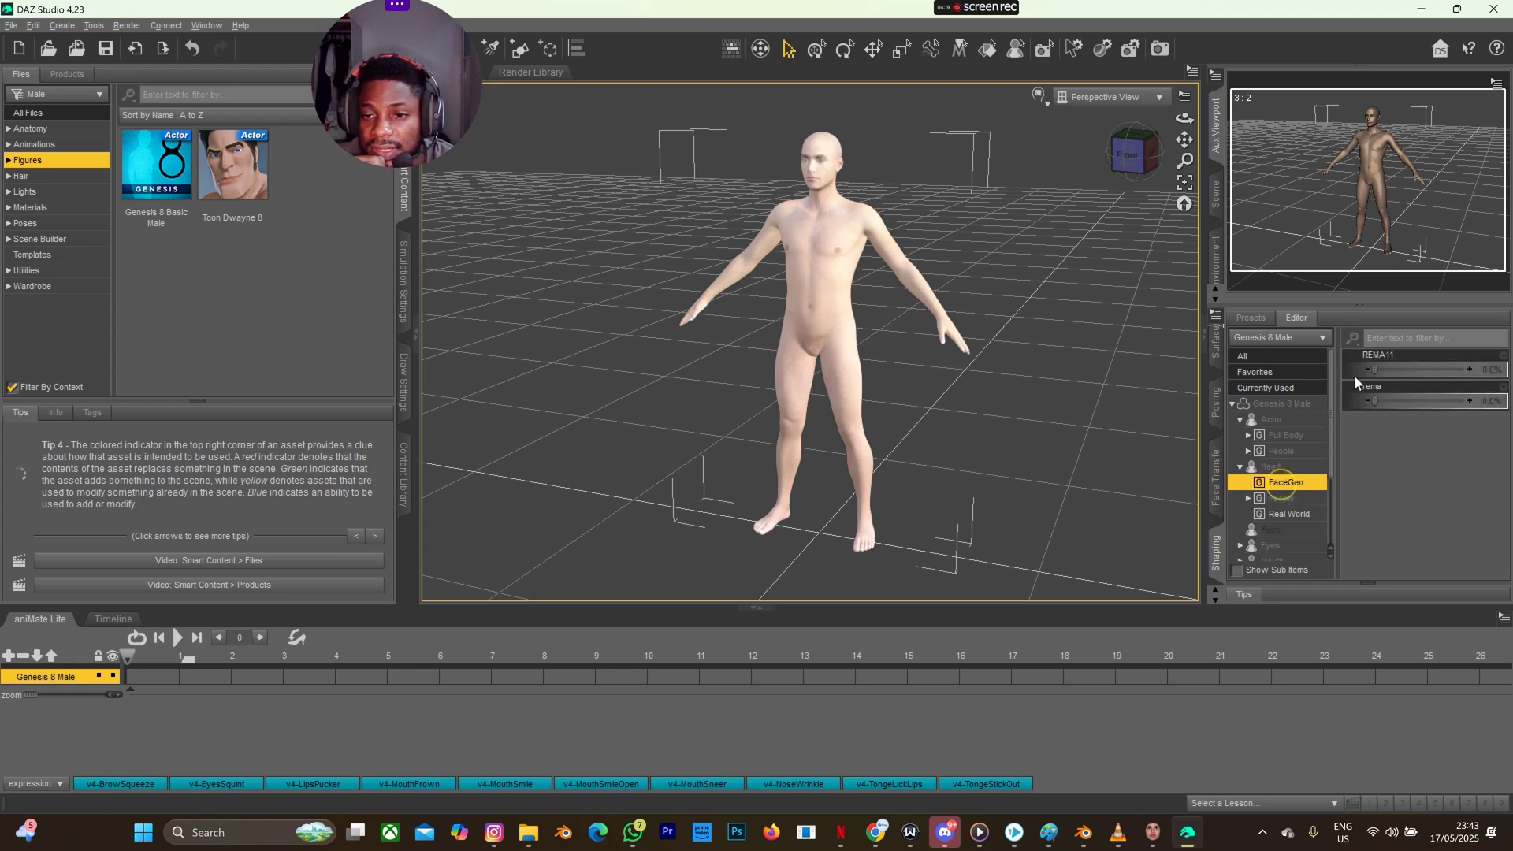
left_click_drag(1371, 368, 1501, 368)
scroll(826, 158, "up", 10)
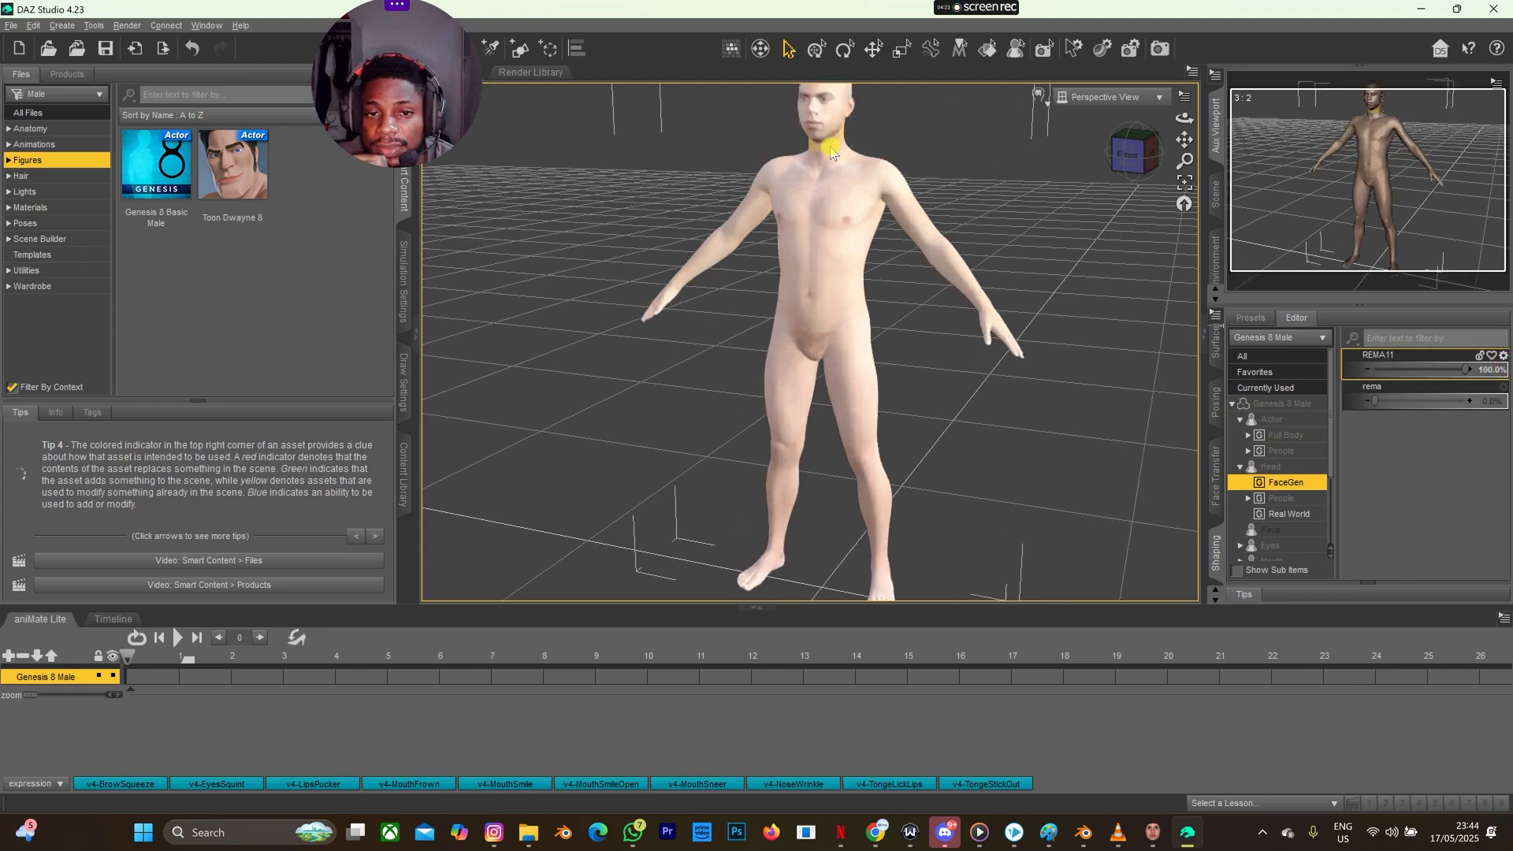
left_click_drag(1195, 142, 1176, 126)
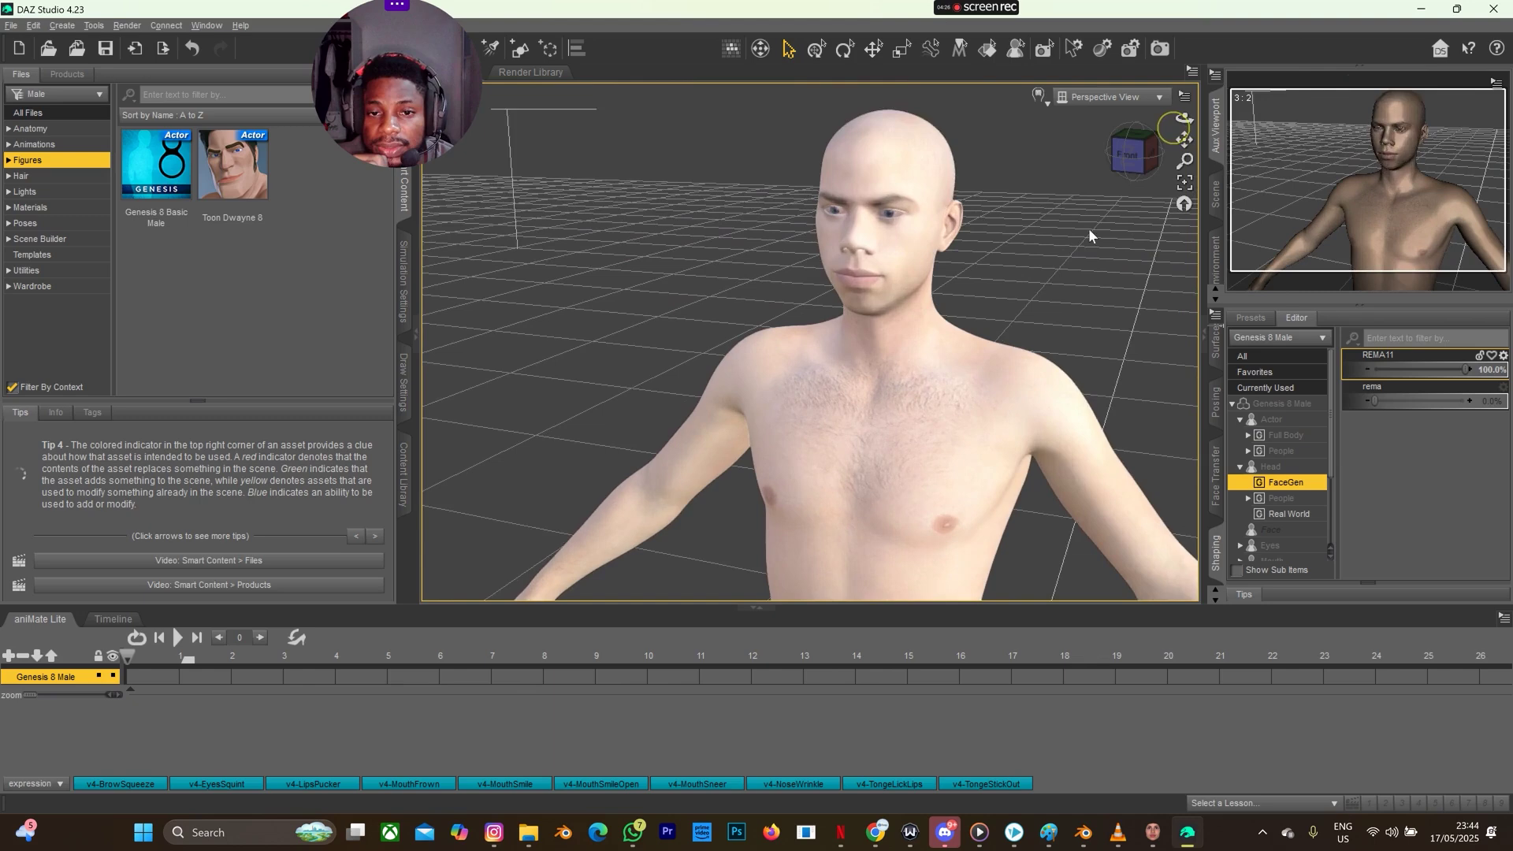
Reduce the REMA11 morph and raise it back to 100% to compare the head with and without it.
left_click_drag(1464, 368, 1282, 403)
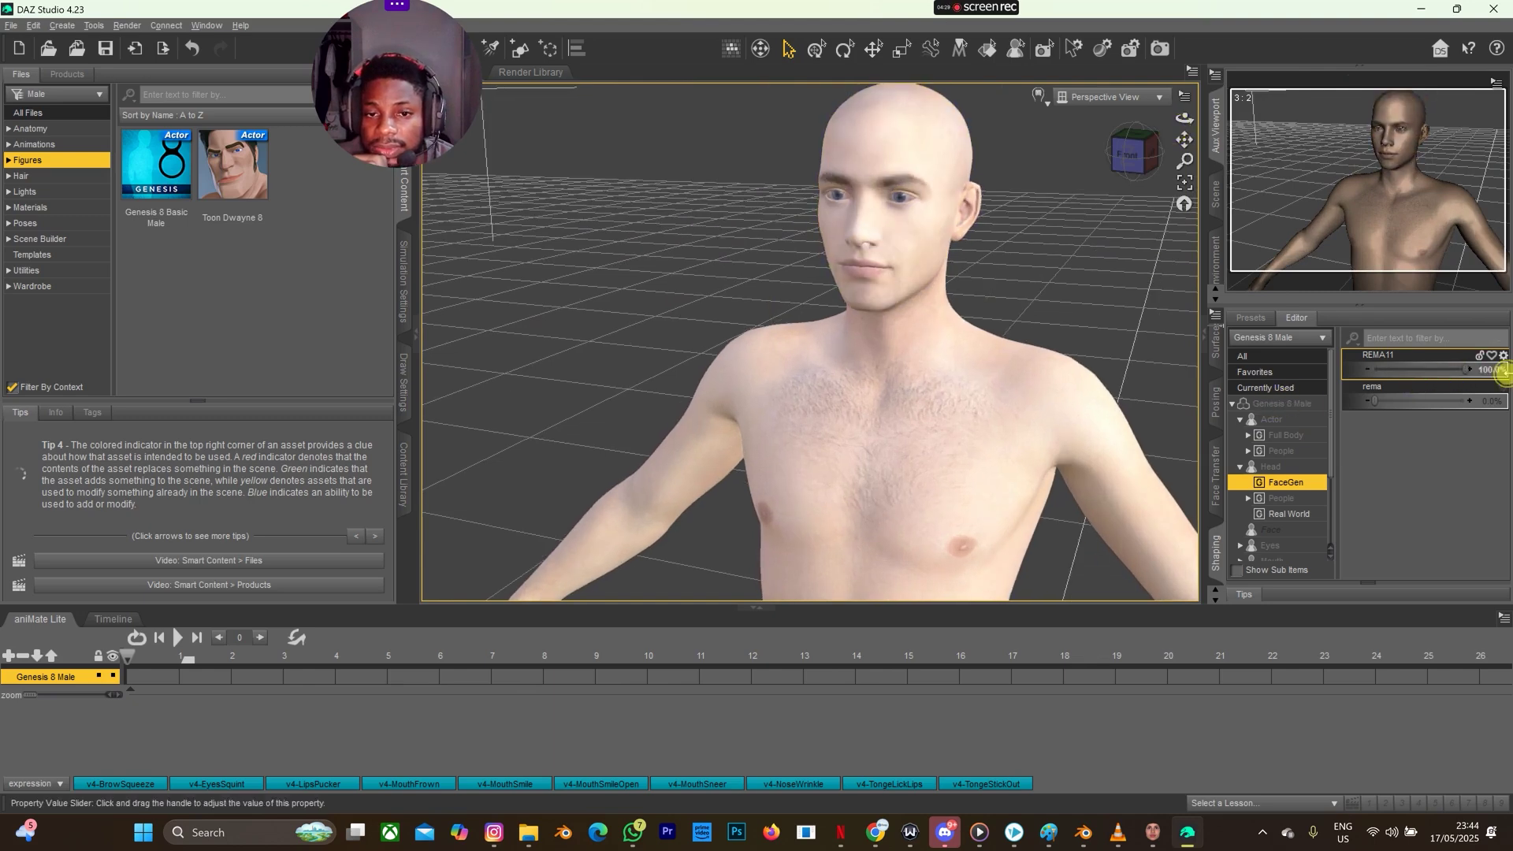
left_click_drag(1485, 393, 1313, 426)
left_click_drag(1373, 370, 1497, 364)
Open the image browser for the Base Color map of the figure's Arms surface.
scroll(1212, 502, "down", 2)
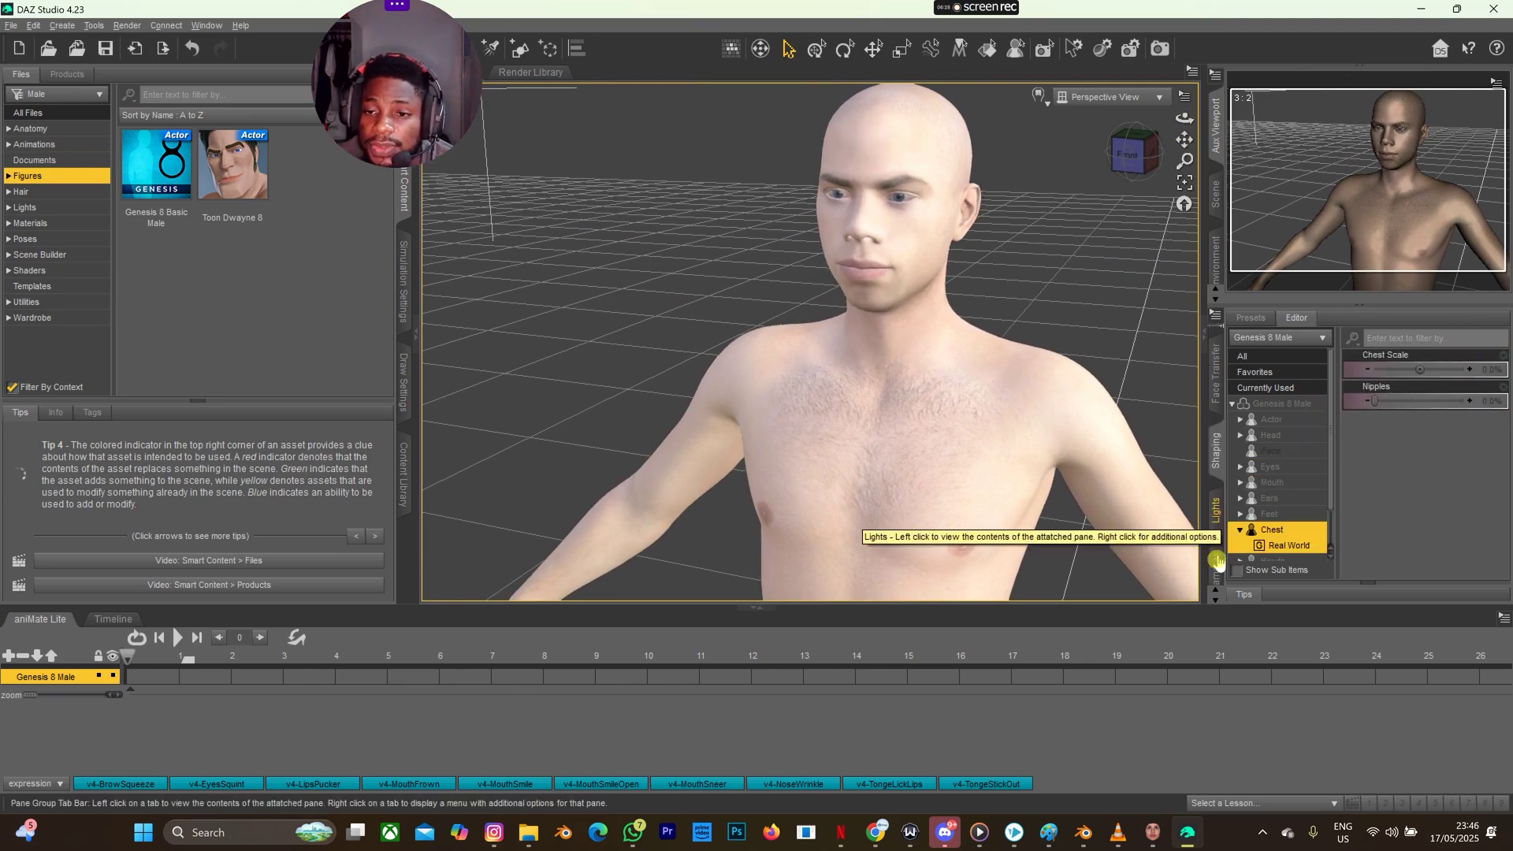
left_click(1216, 512)
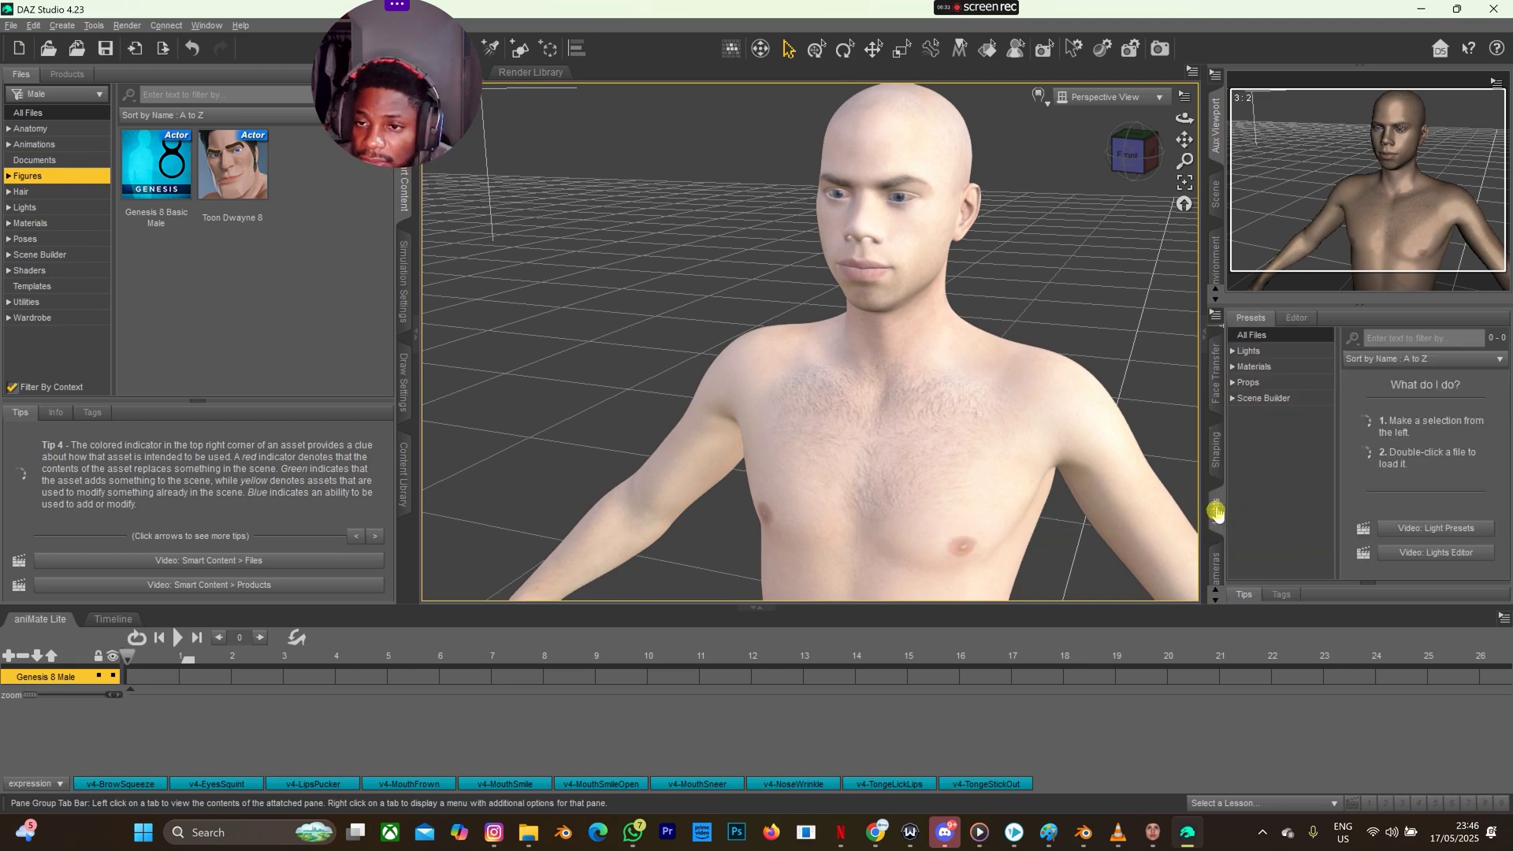
scroll(1216, 512, "down", 1)
scroll(1216, 512, "up", 5)
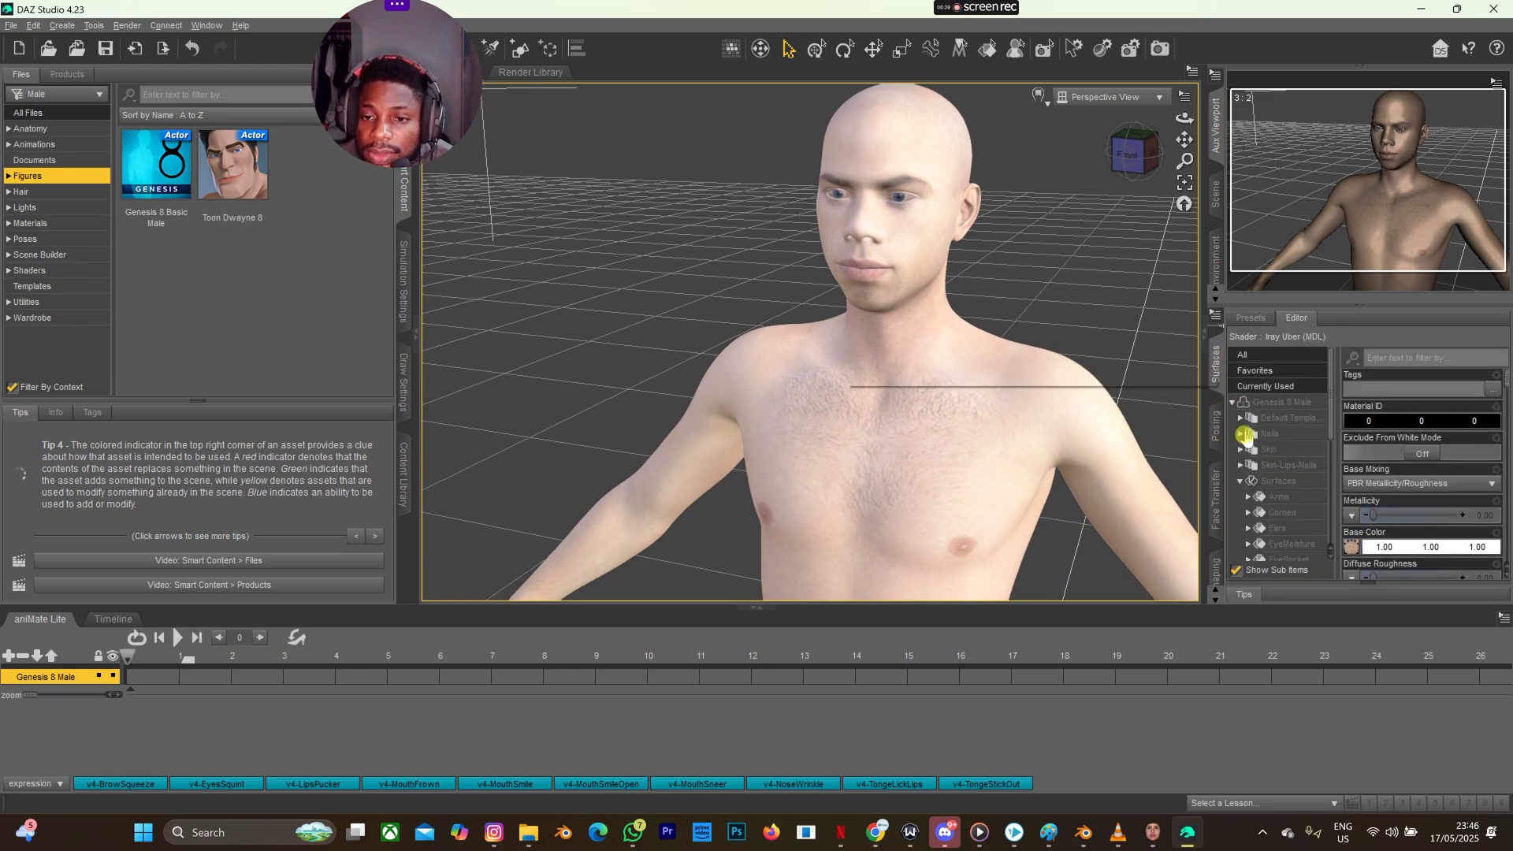
left_click(1273, 465)
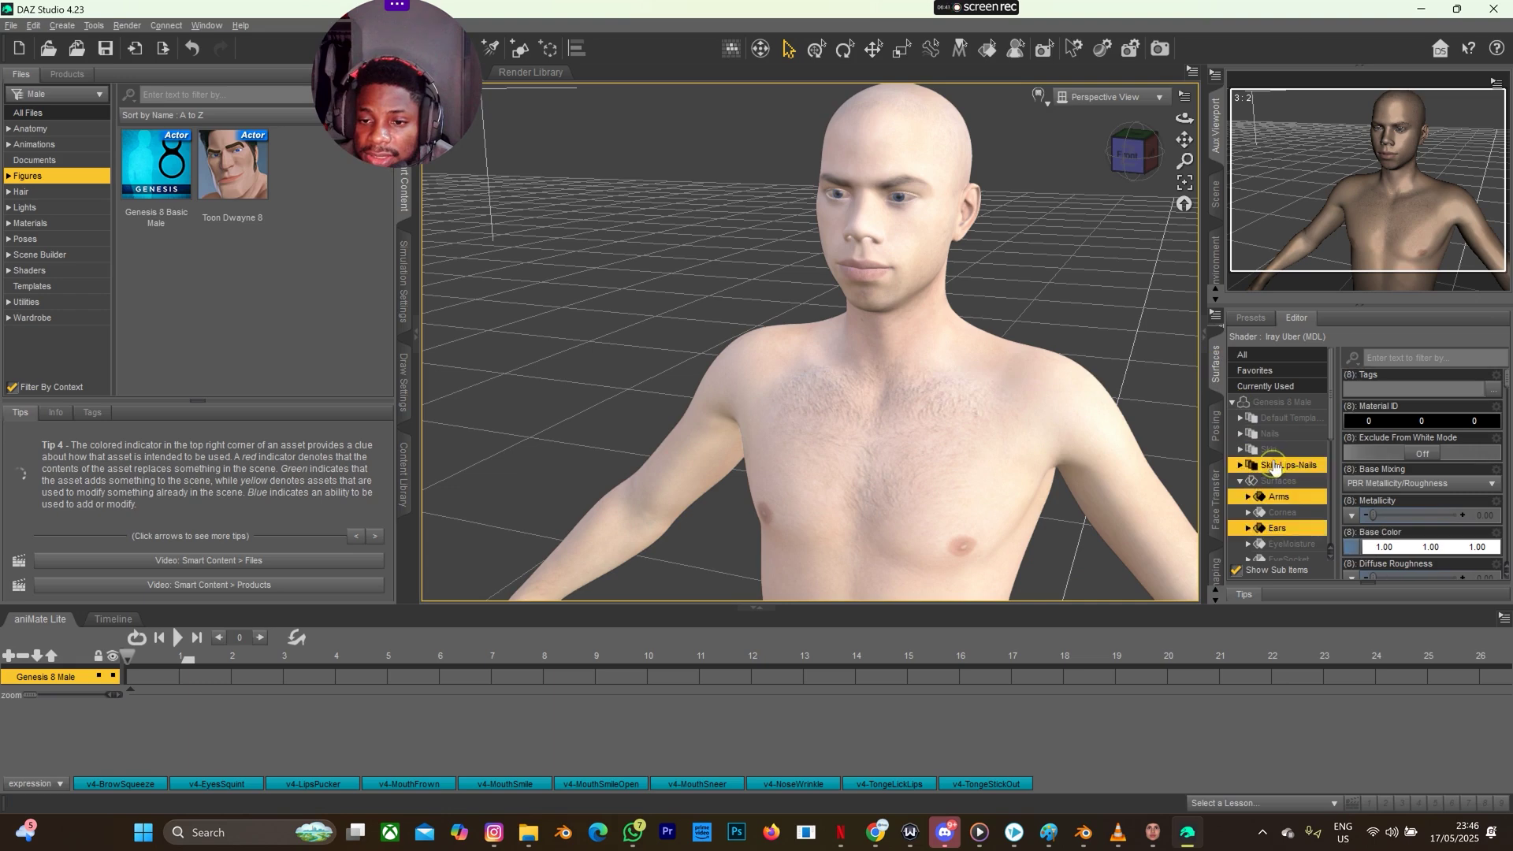
left_click(1243, 484)
left_click(1249, 498)
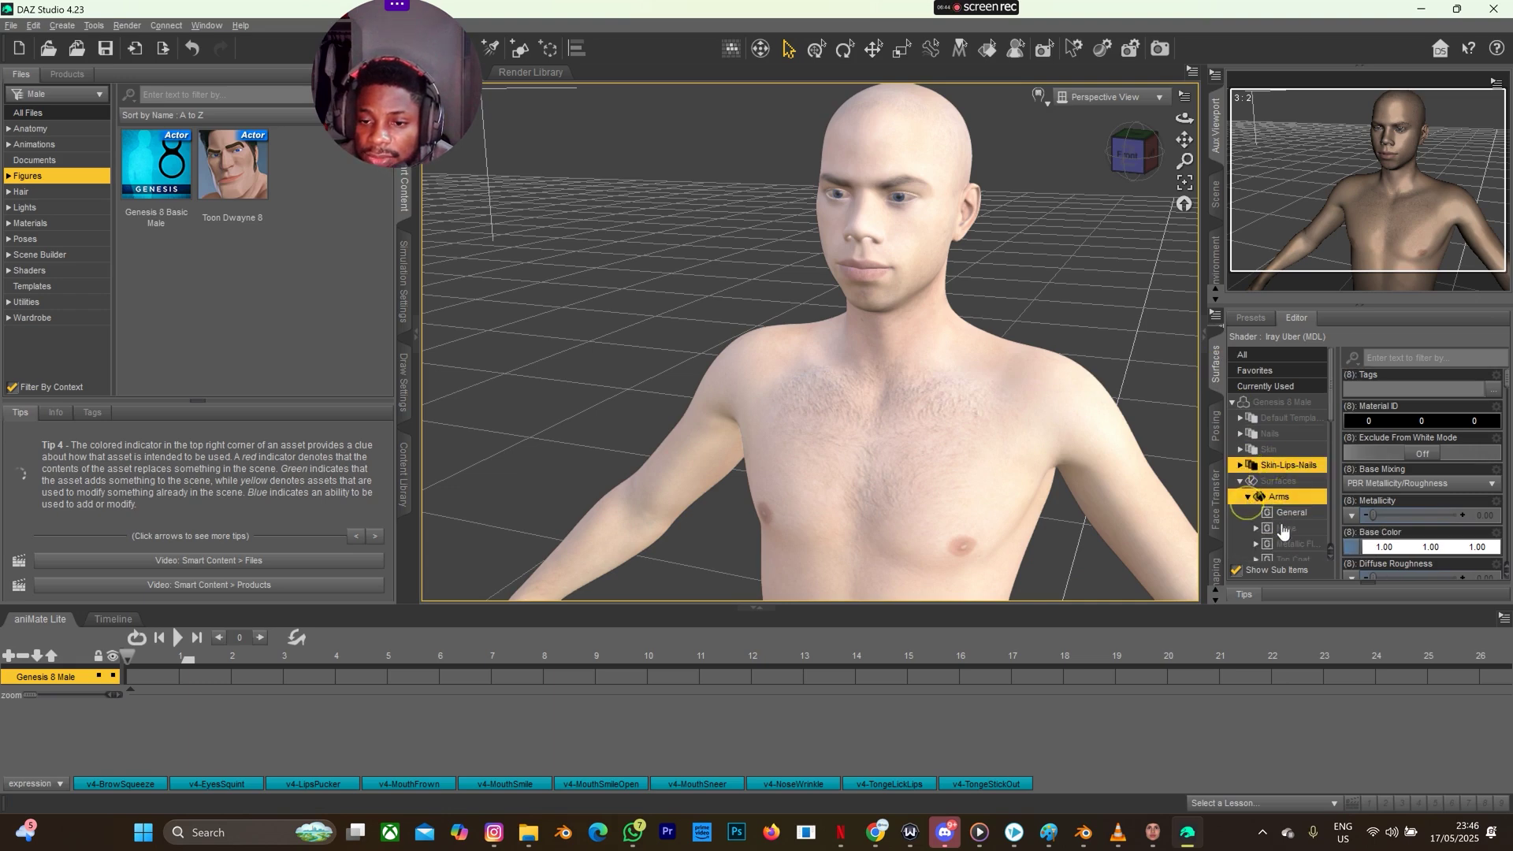
left_click(1282, 530)
left_click(1349, 457)
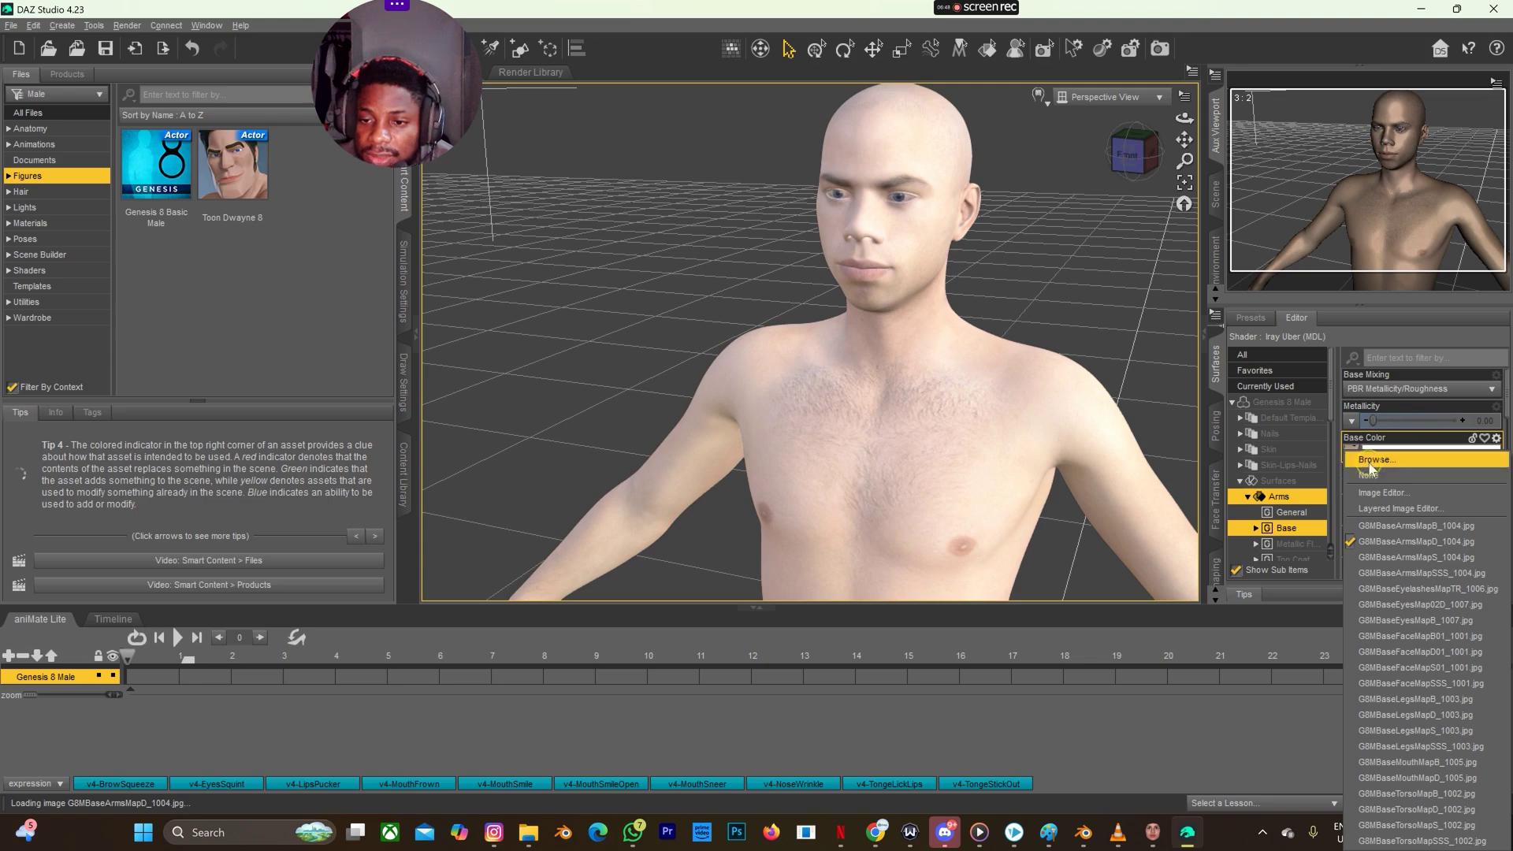
left_click(1371, 462)
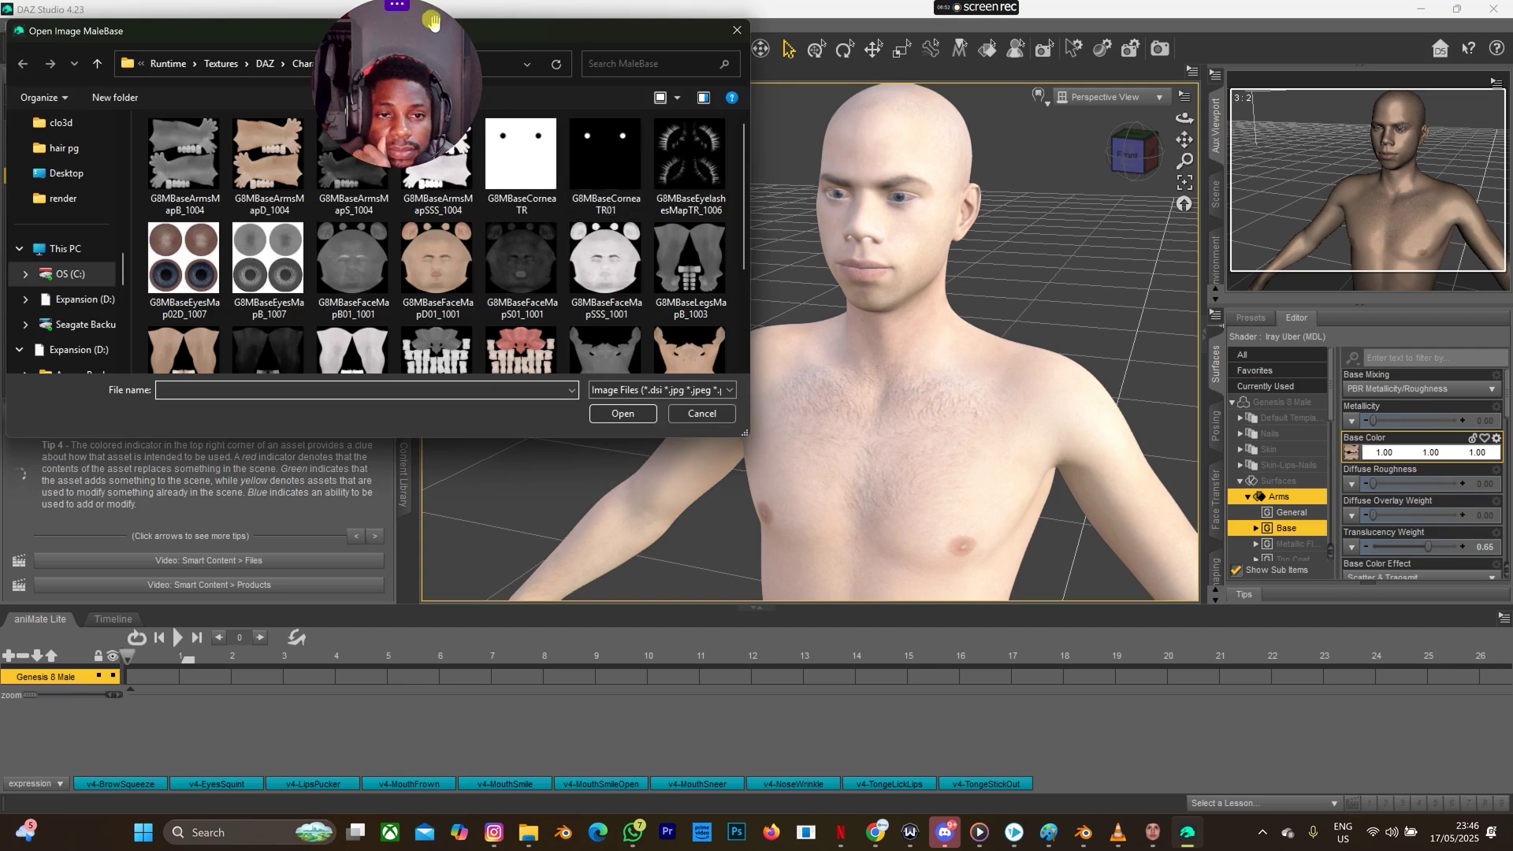
Switch to FaceGen Artist Pro and copy the saved color maps' folder path up to the REMA11 folder.
left_click_drag(489, 28, 772, 14)
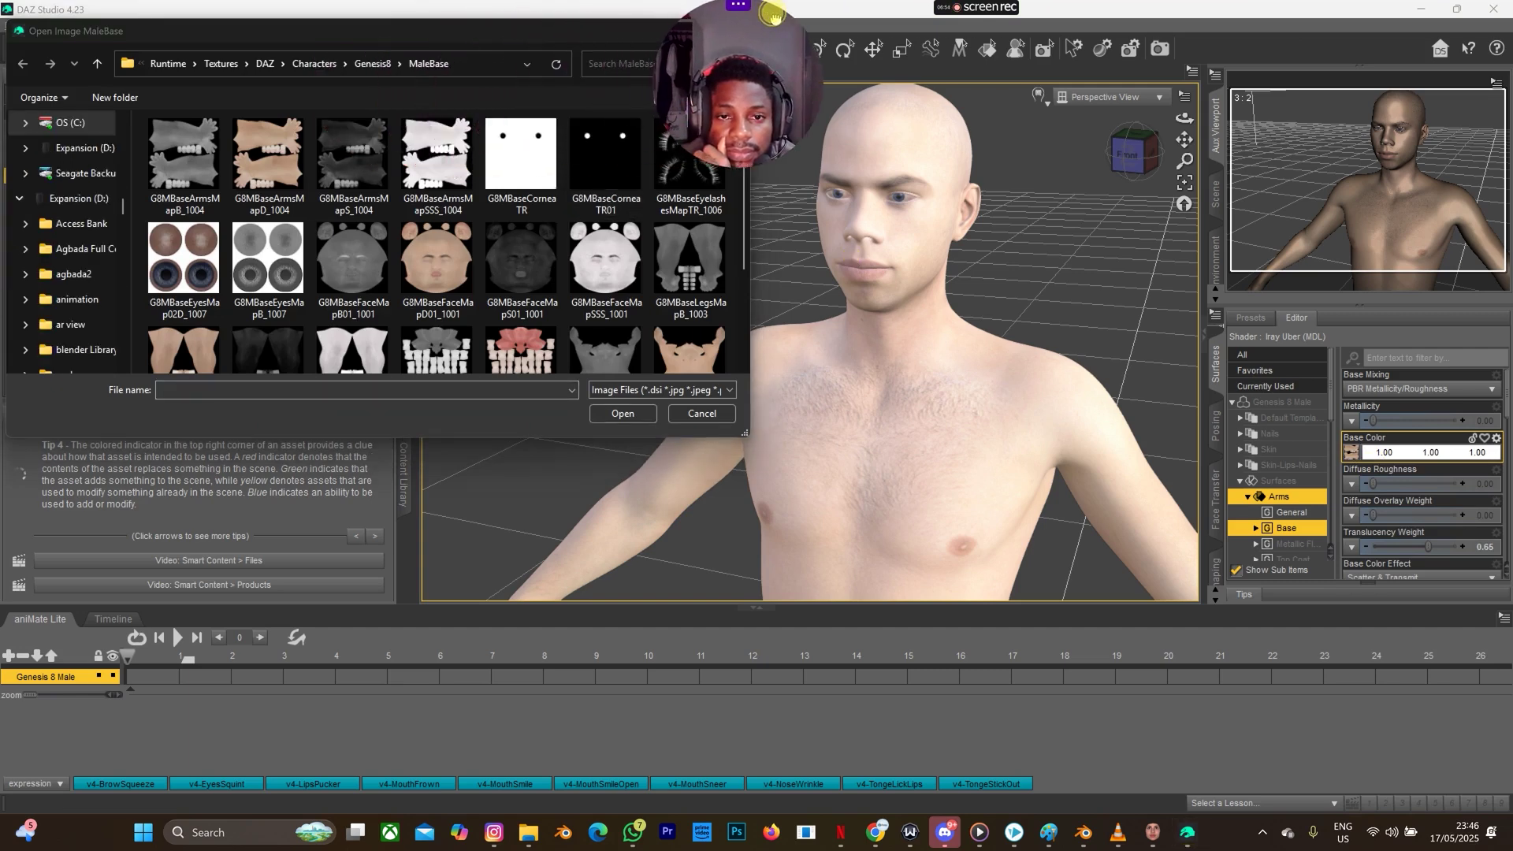
left_click(1158, 836)
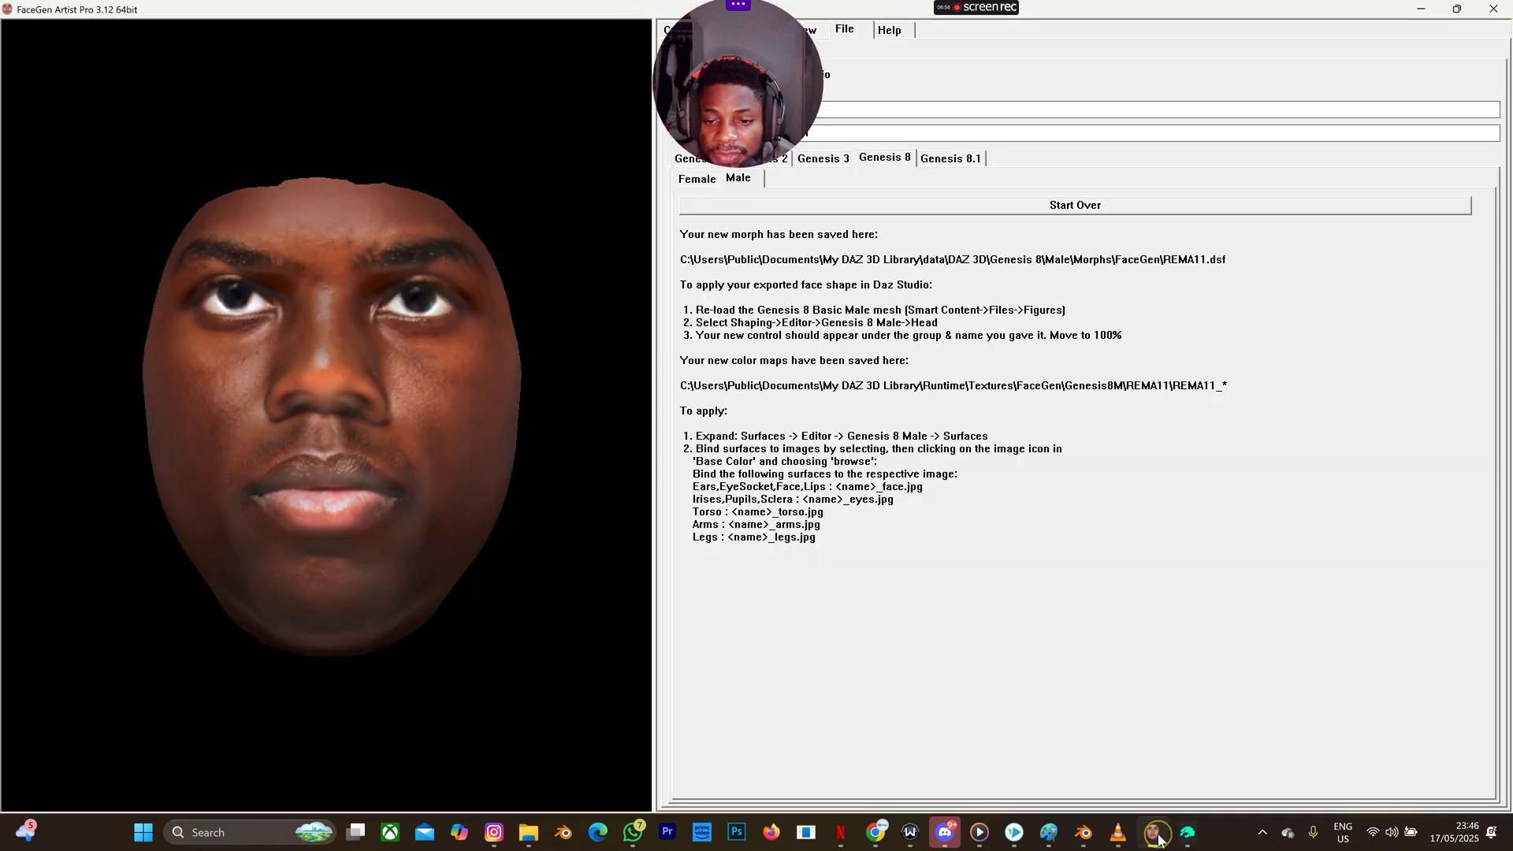
left_click_drag(683, 382, 1166, 379)
left_click(1171, 383)
key("shift+Home")
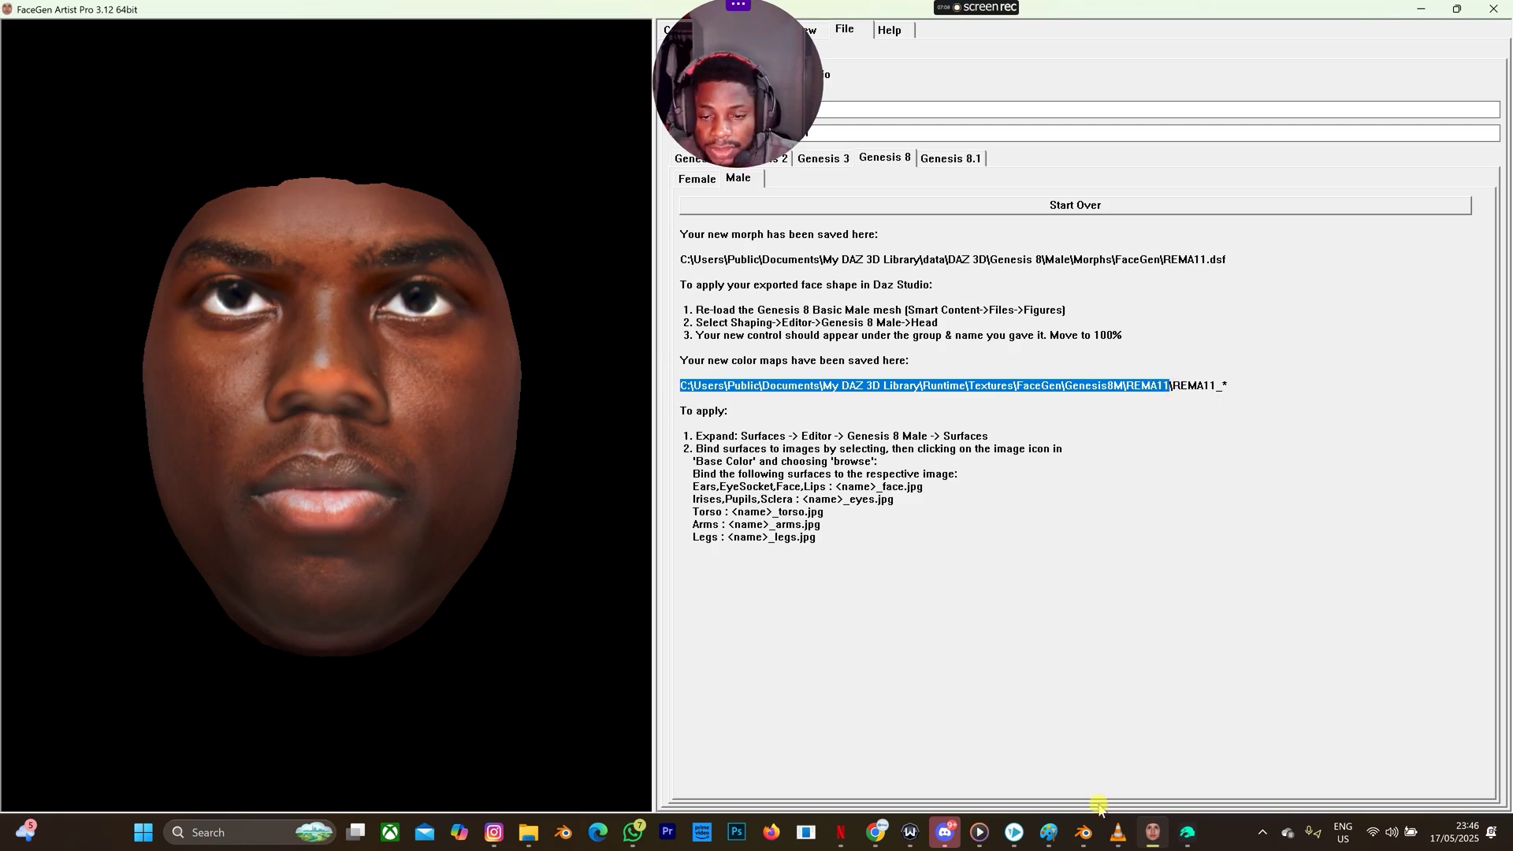
Return to DAZ Studio and browse to the copied Runtime\Textures\FaceGen\Genesis8M\REMA11 folder in the image browser.
left_click(1196, 826)
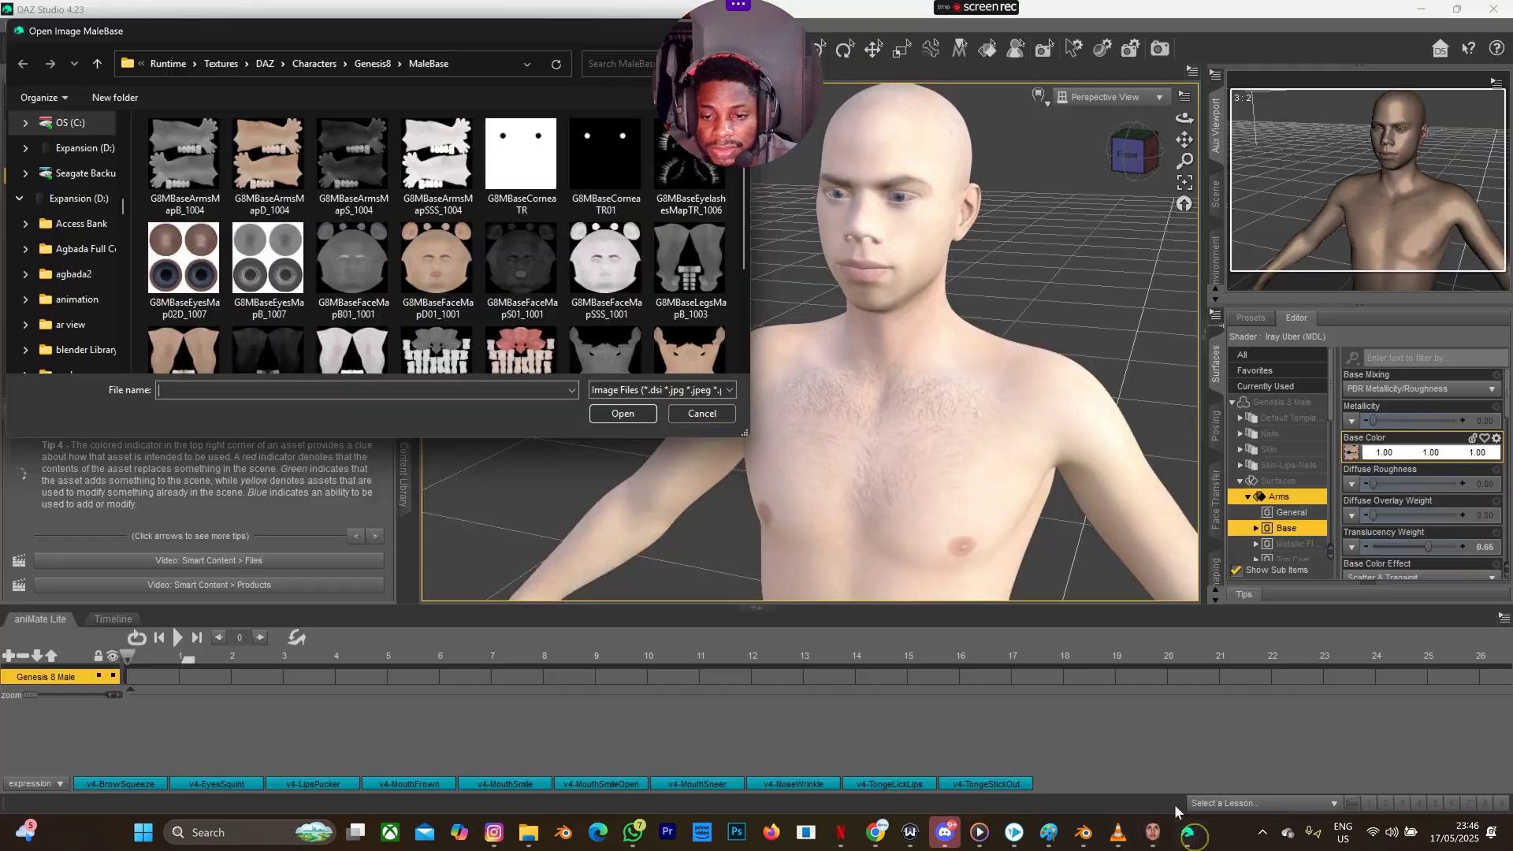
left_click(459, 64)
key("ctrl+v")
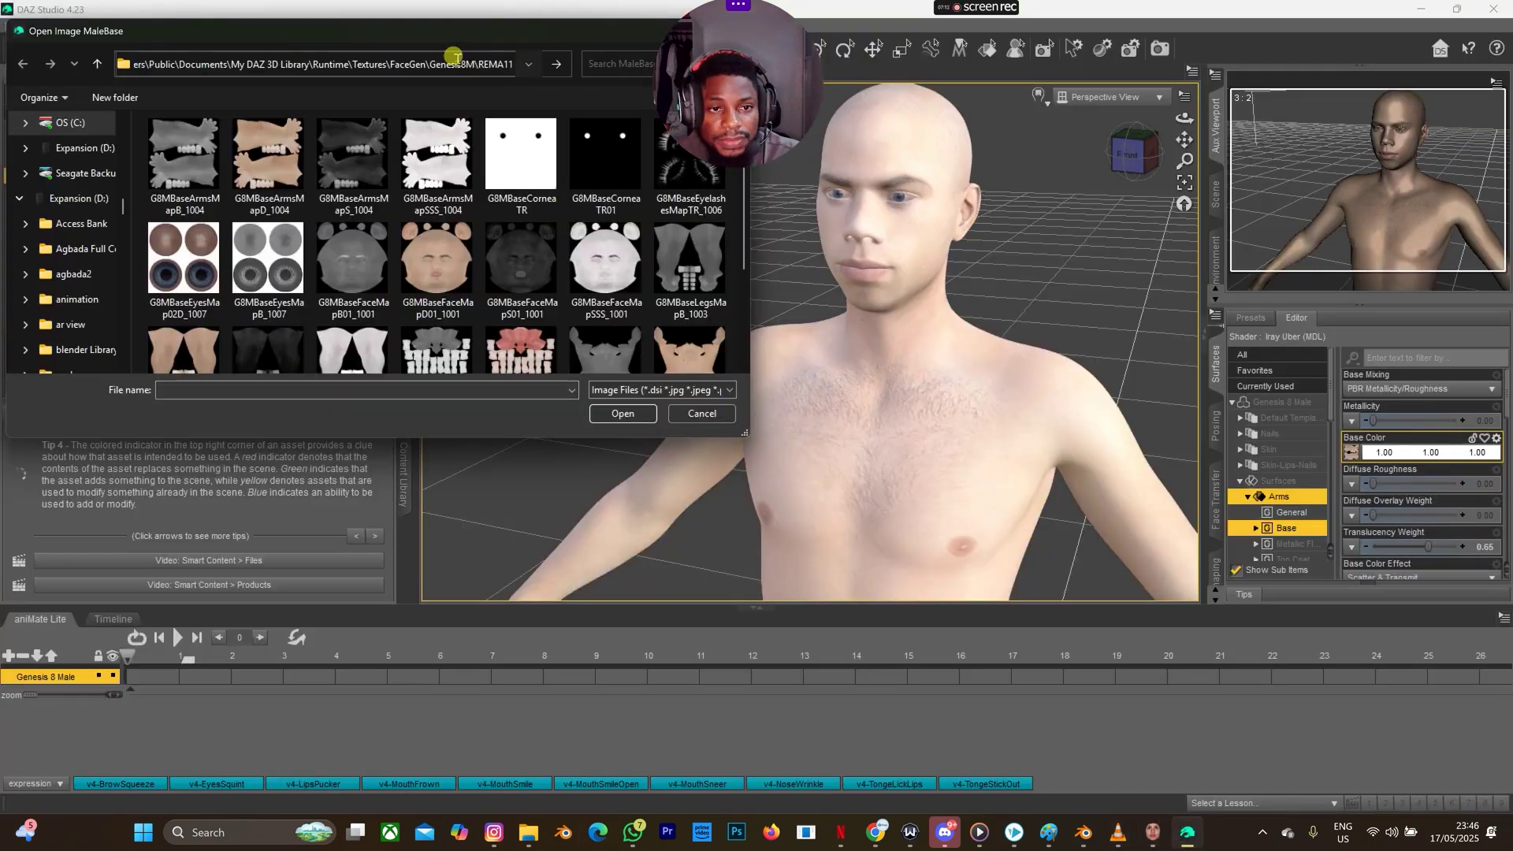
key("ctrl+a")
key("Home")
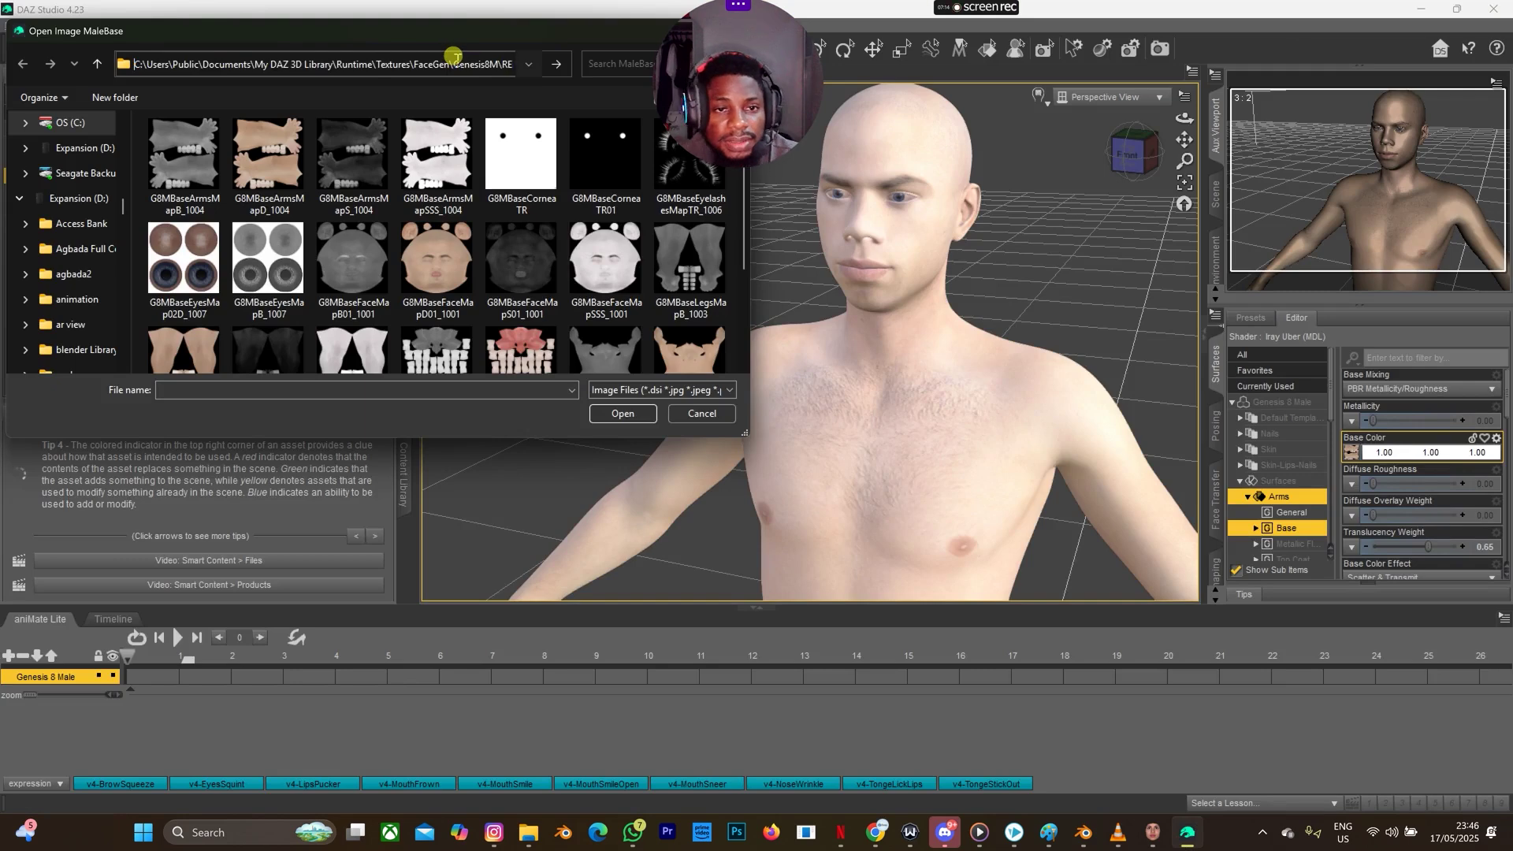
key("Return")
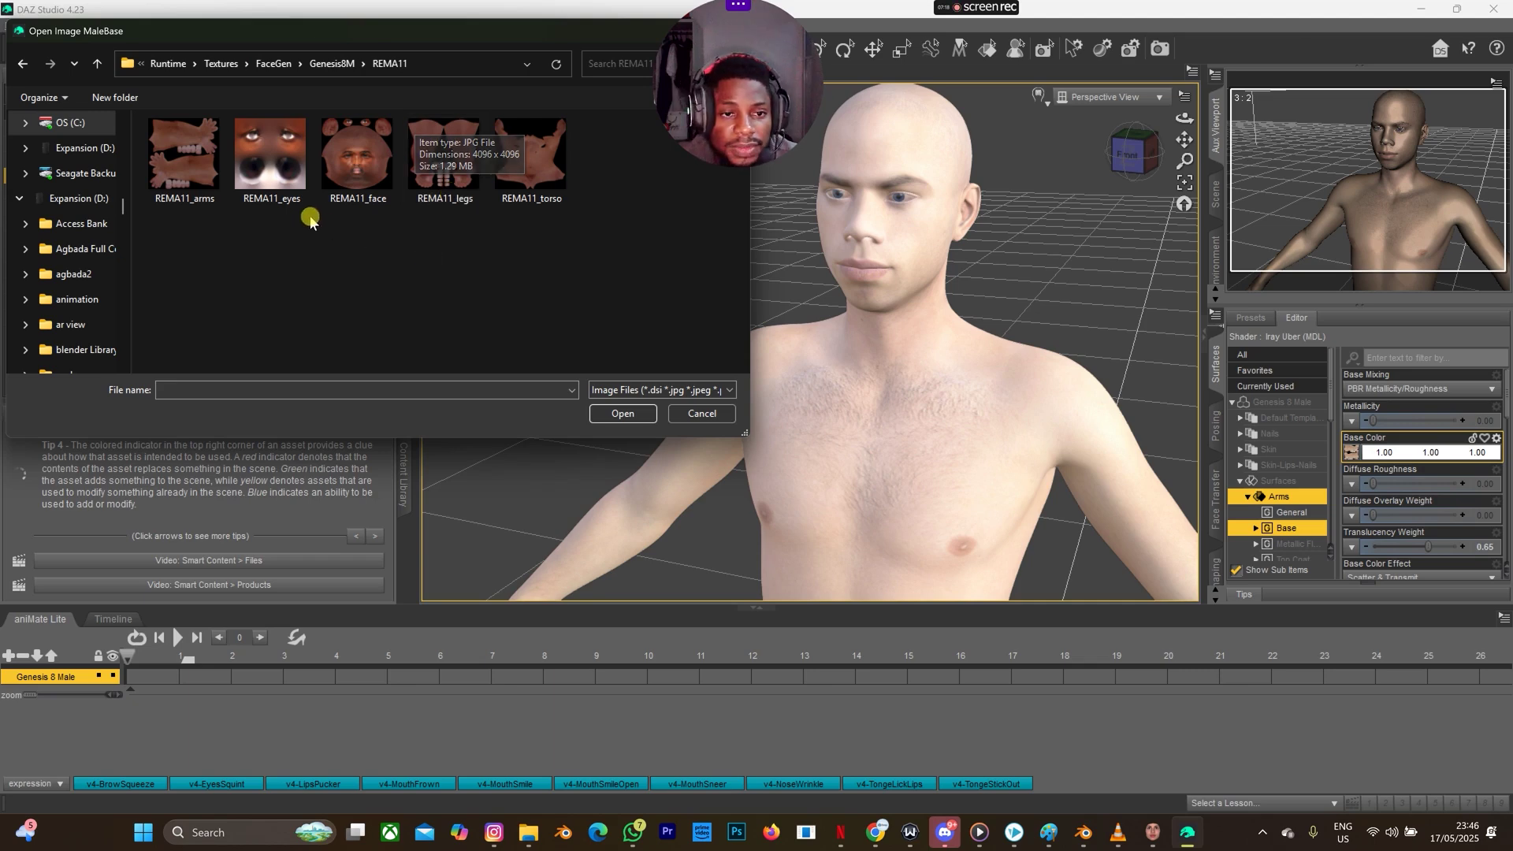
Load the REMA11_arms image as the Arms surface's Base Color map and collapse the Arms group in the surface list.
left_click(215, 187)
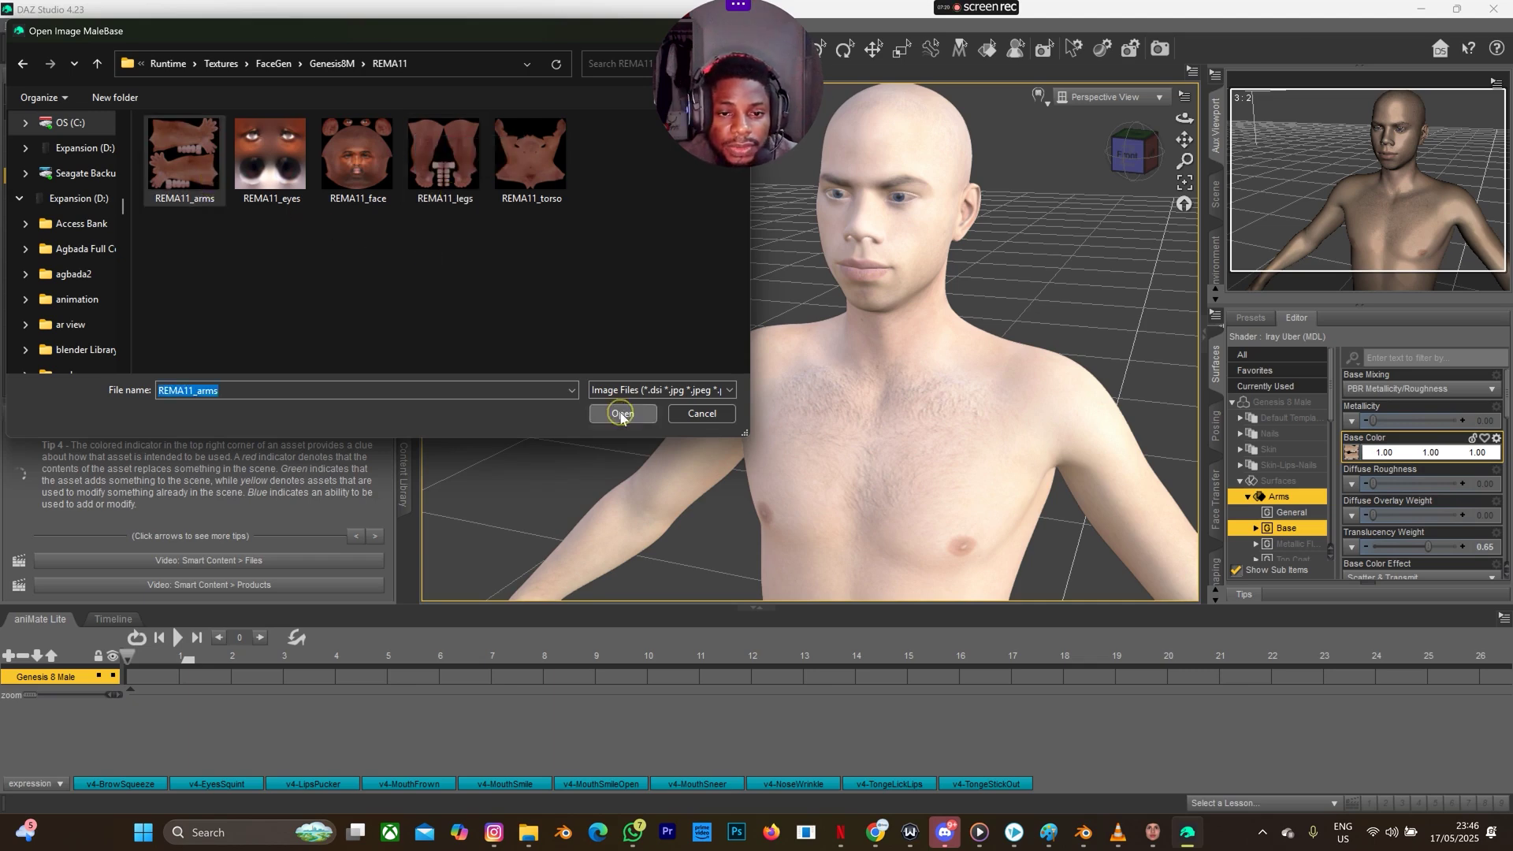
left_click(623, 412)
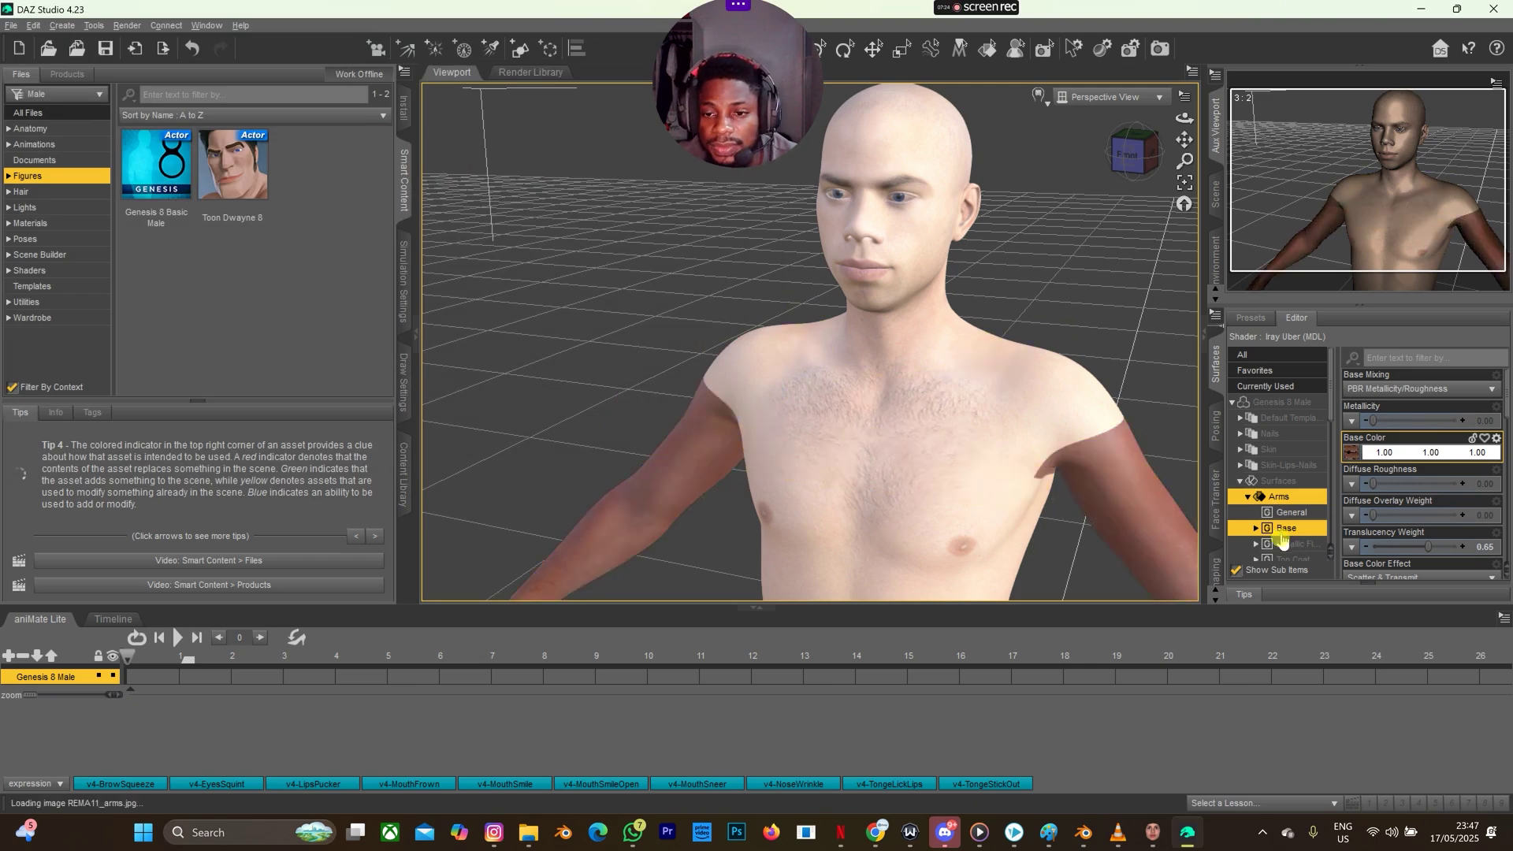
scroll(1282, 544, "down", 2)
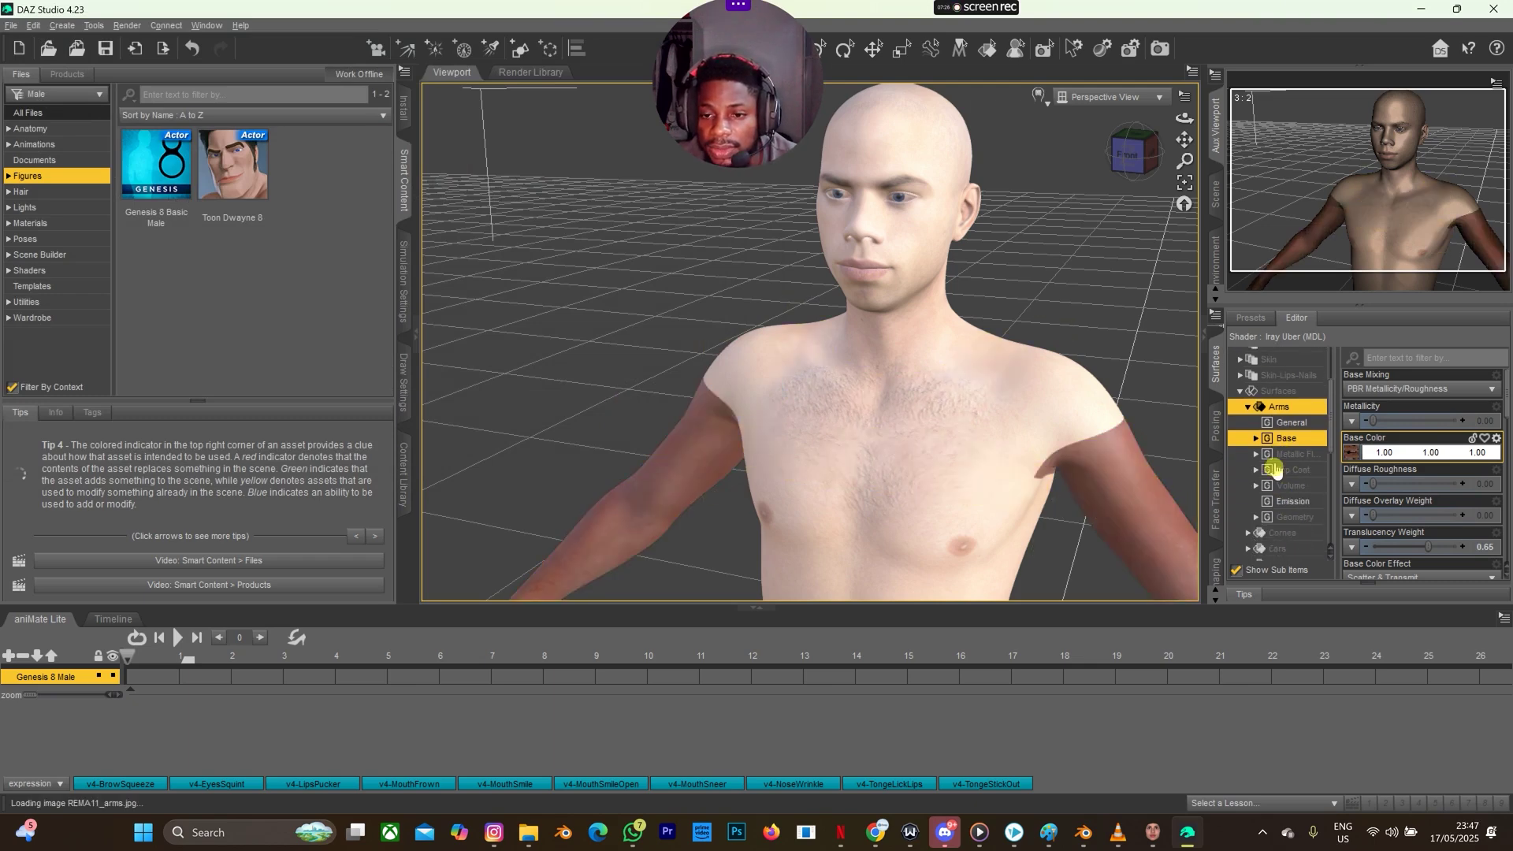
left_click(1247, 407)
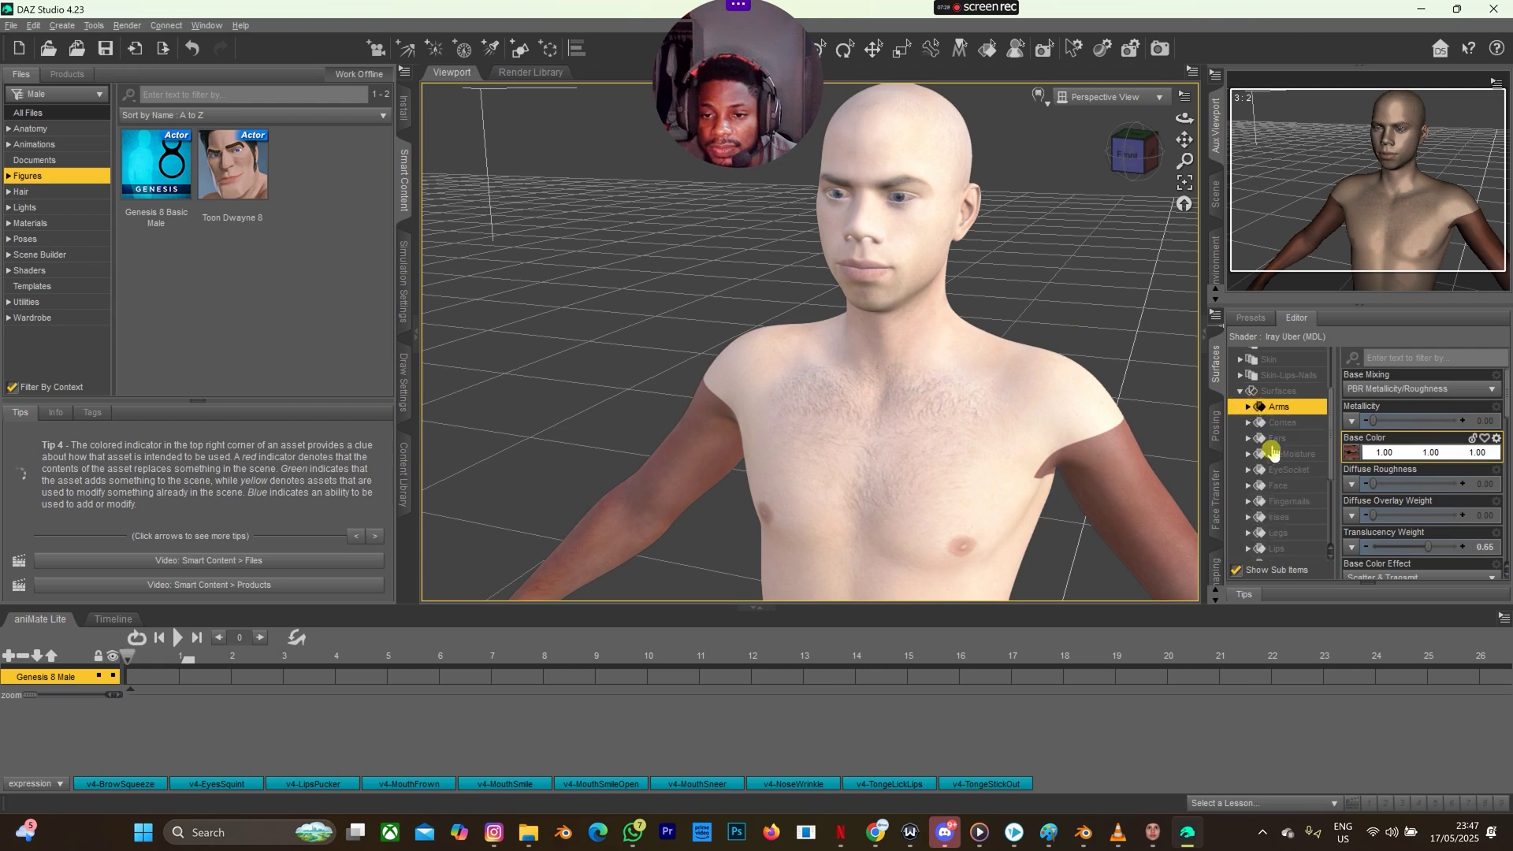
Assign the REMA11_face image from the Runtime\Textures\FaceGen\Genesis8M\REMA11 folder to the Ears surface's Base Color.
left_click(1275, 439)
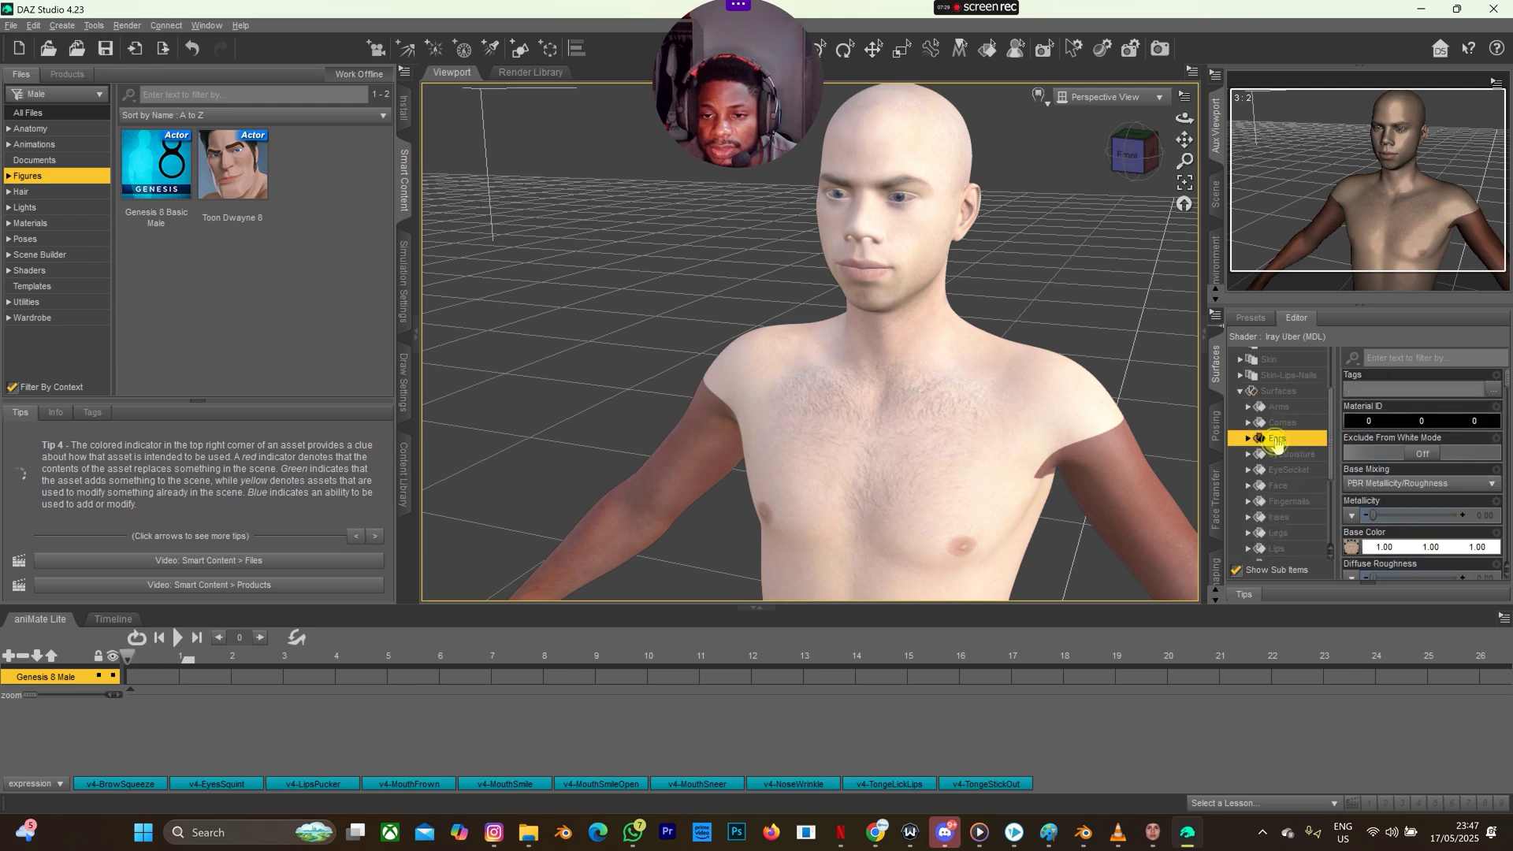
left_click(1354, 551)
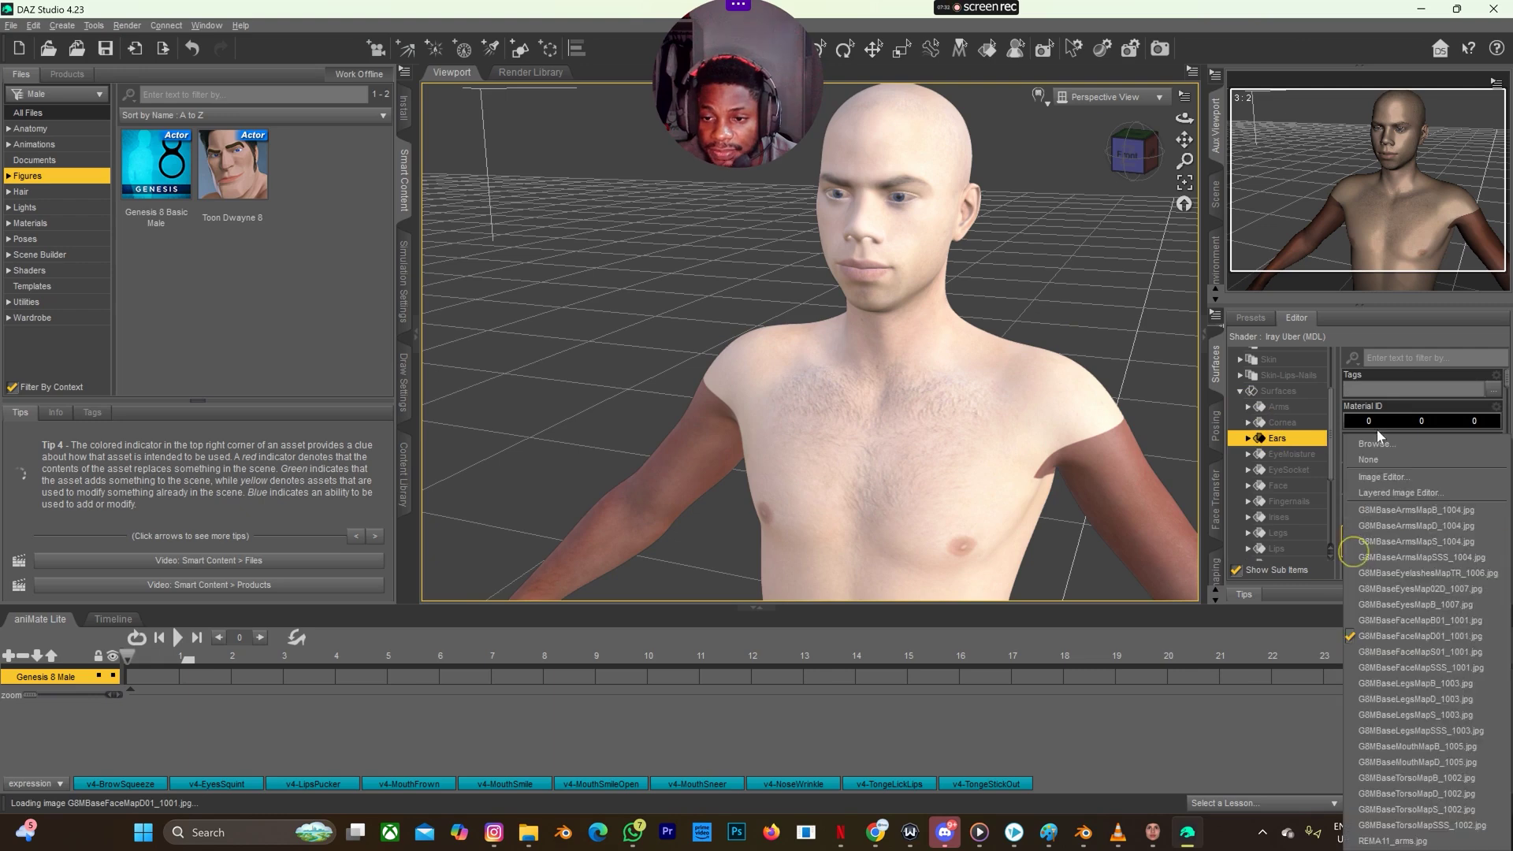
left_click(1378, 444)
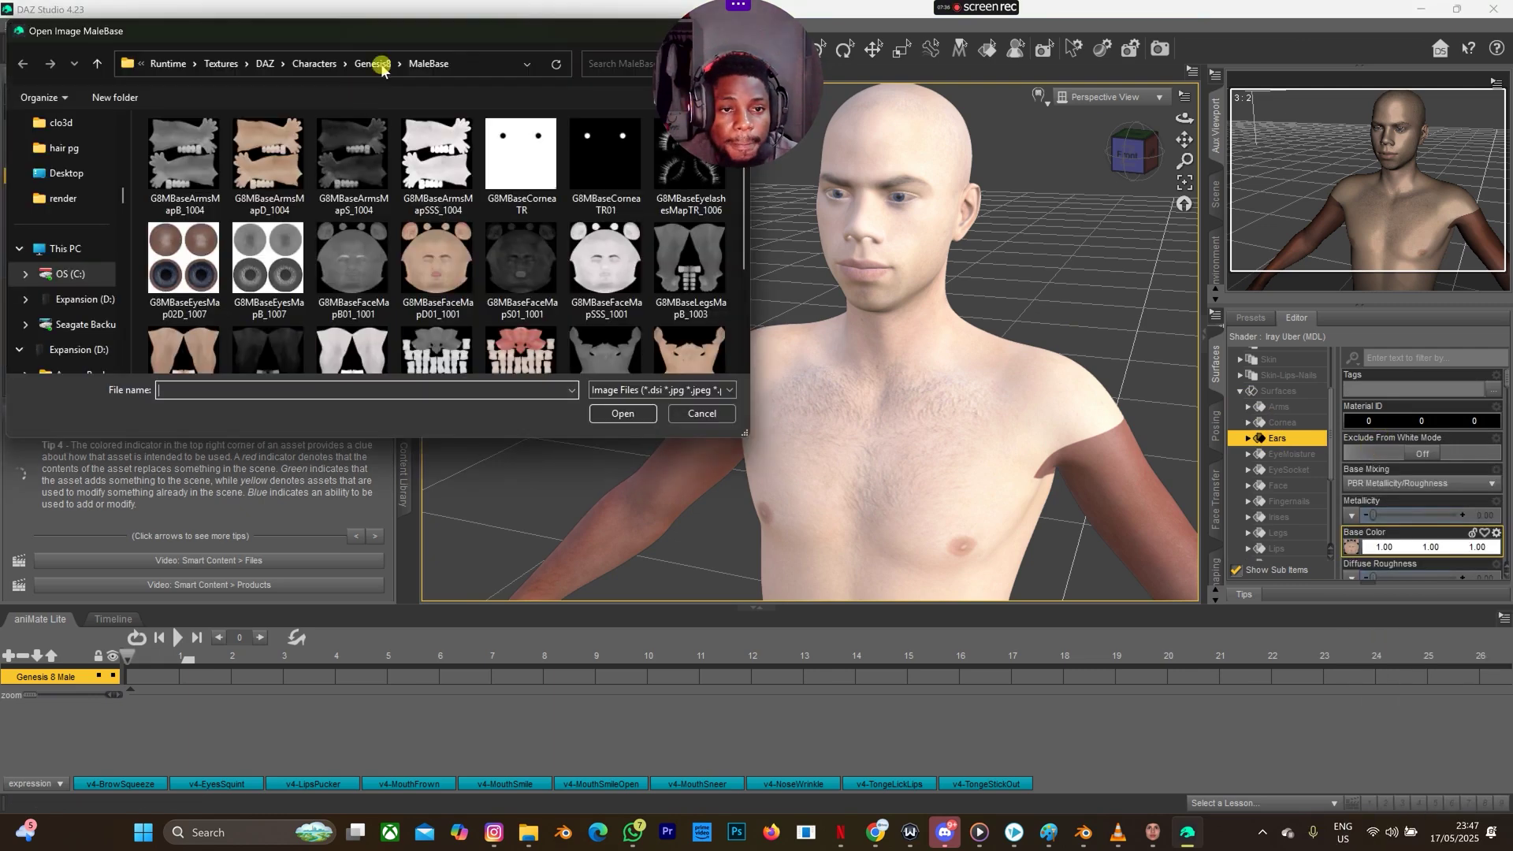
left_click(465, 61)
type("C:\\Users\\Public\\Documents\\My DAZ 3D Library\\Runtime\\Textures\\FaceGen\\Genesis8M\\REMA11")
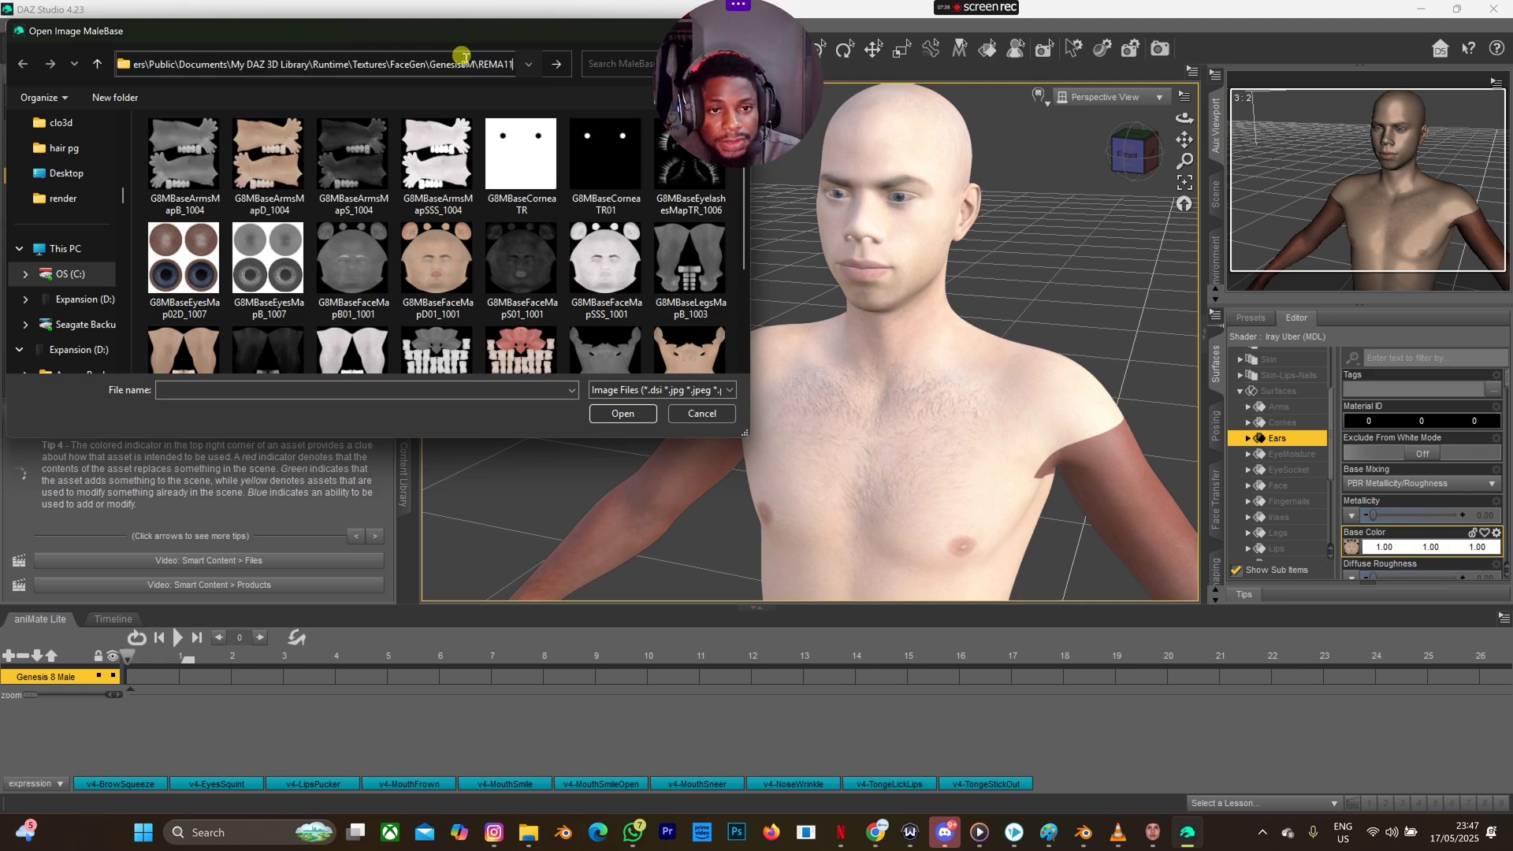
key("Return")
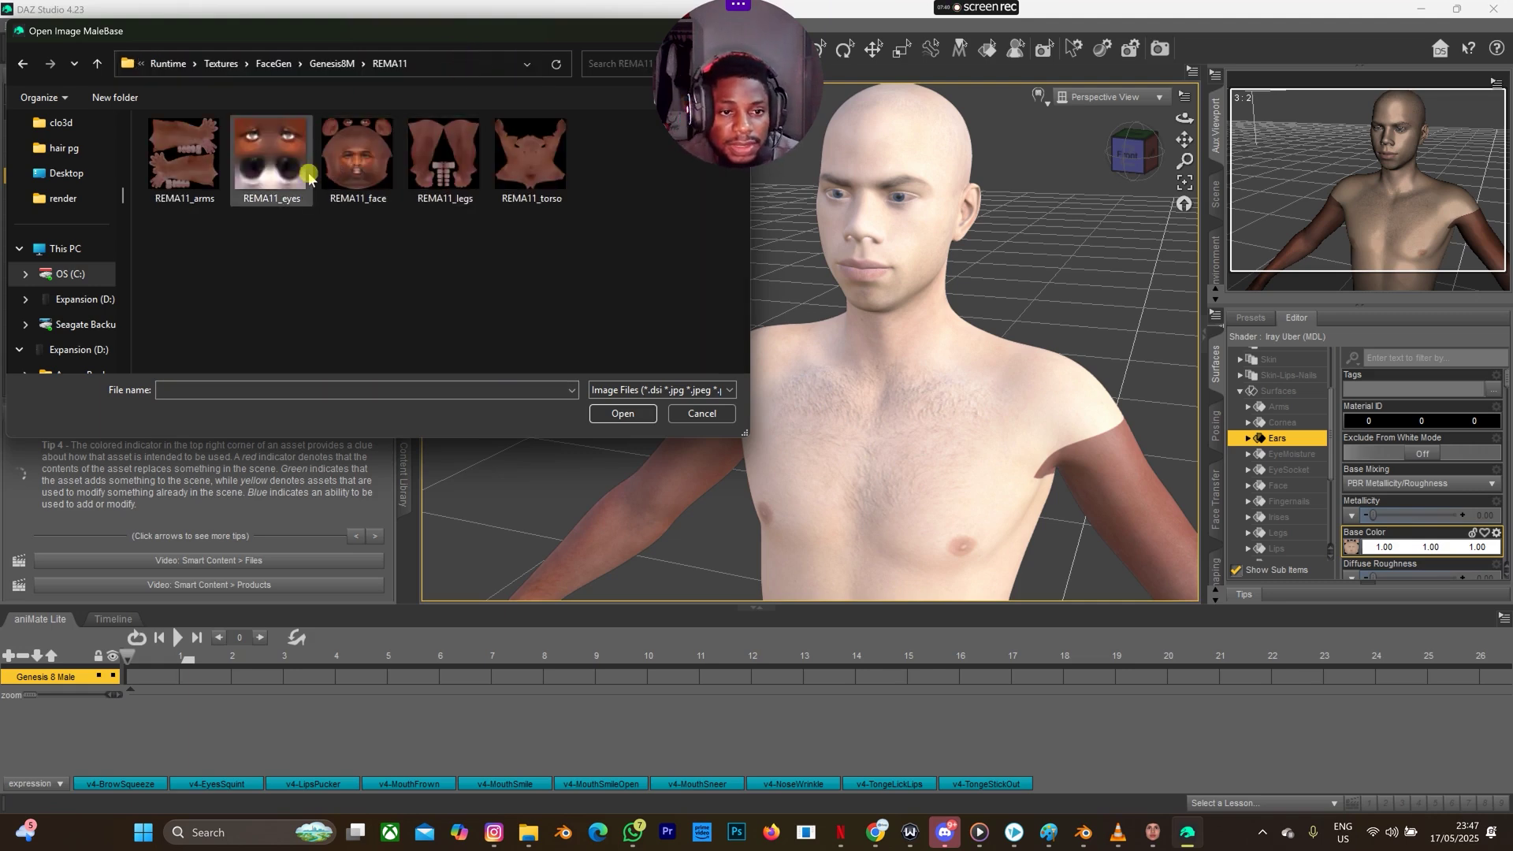
left_click(364, 186)
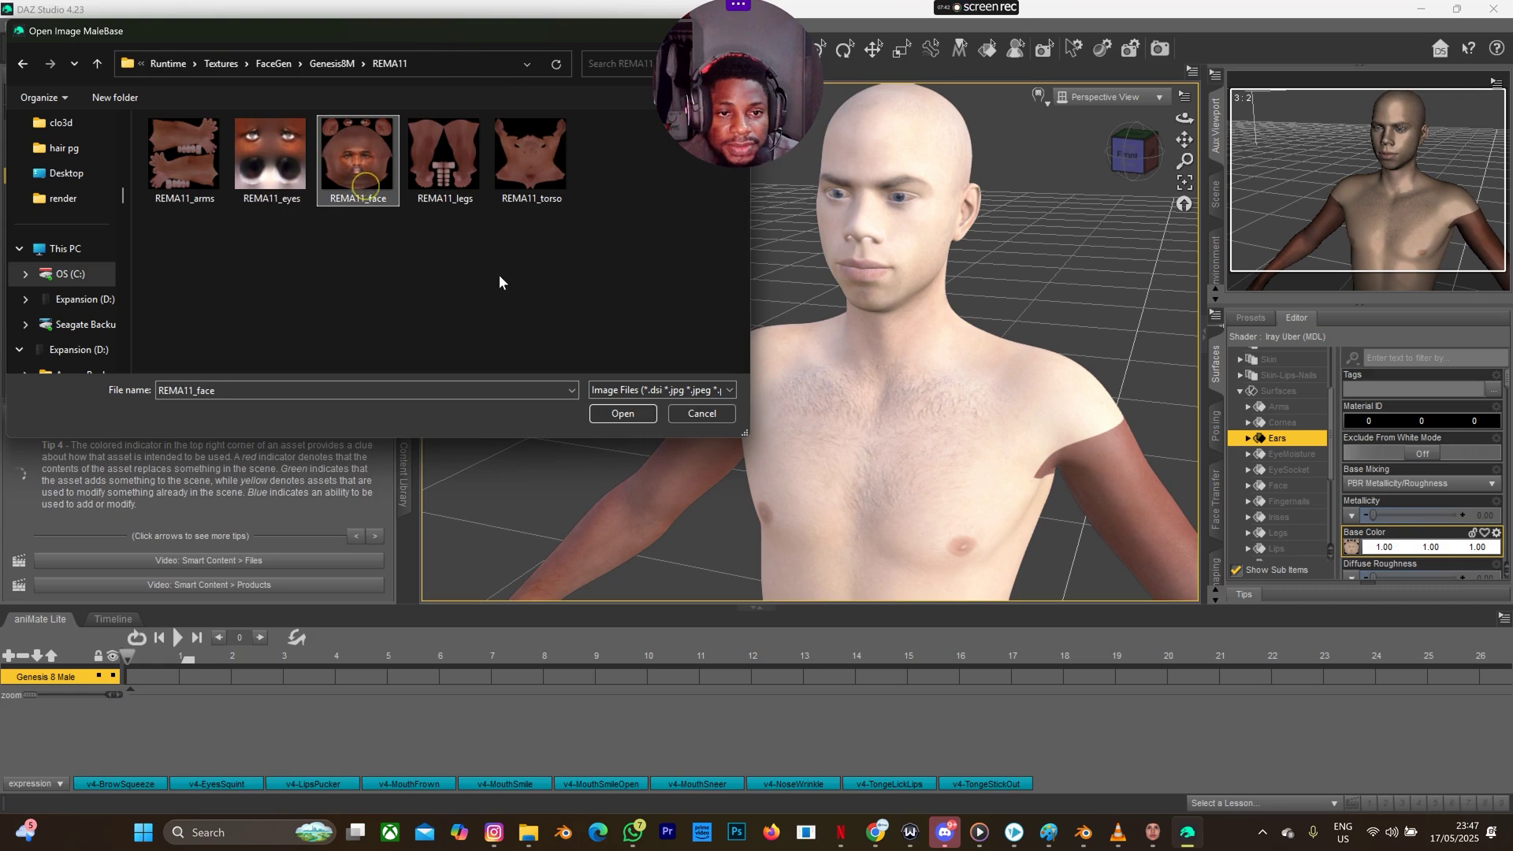
left_click(604, 413)
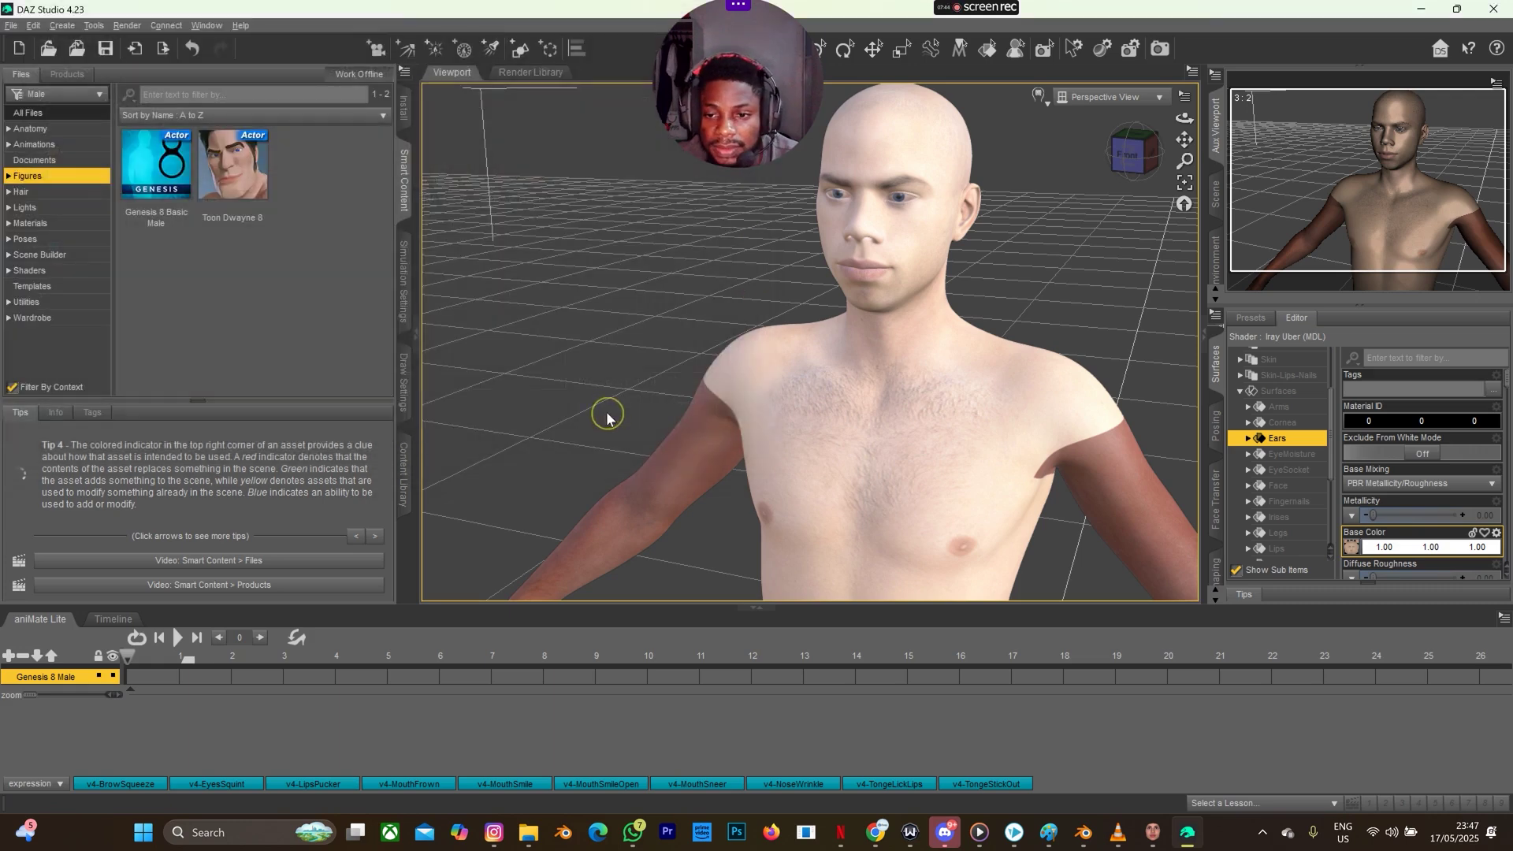
Set the Base Color map of both the Face and Lips surfaces to the already loaded REMA11_face.jpg.
left_click(1287, 487)
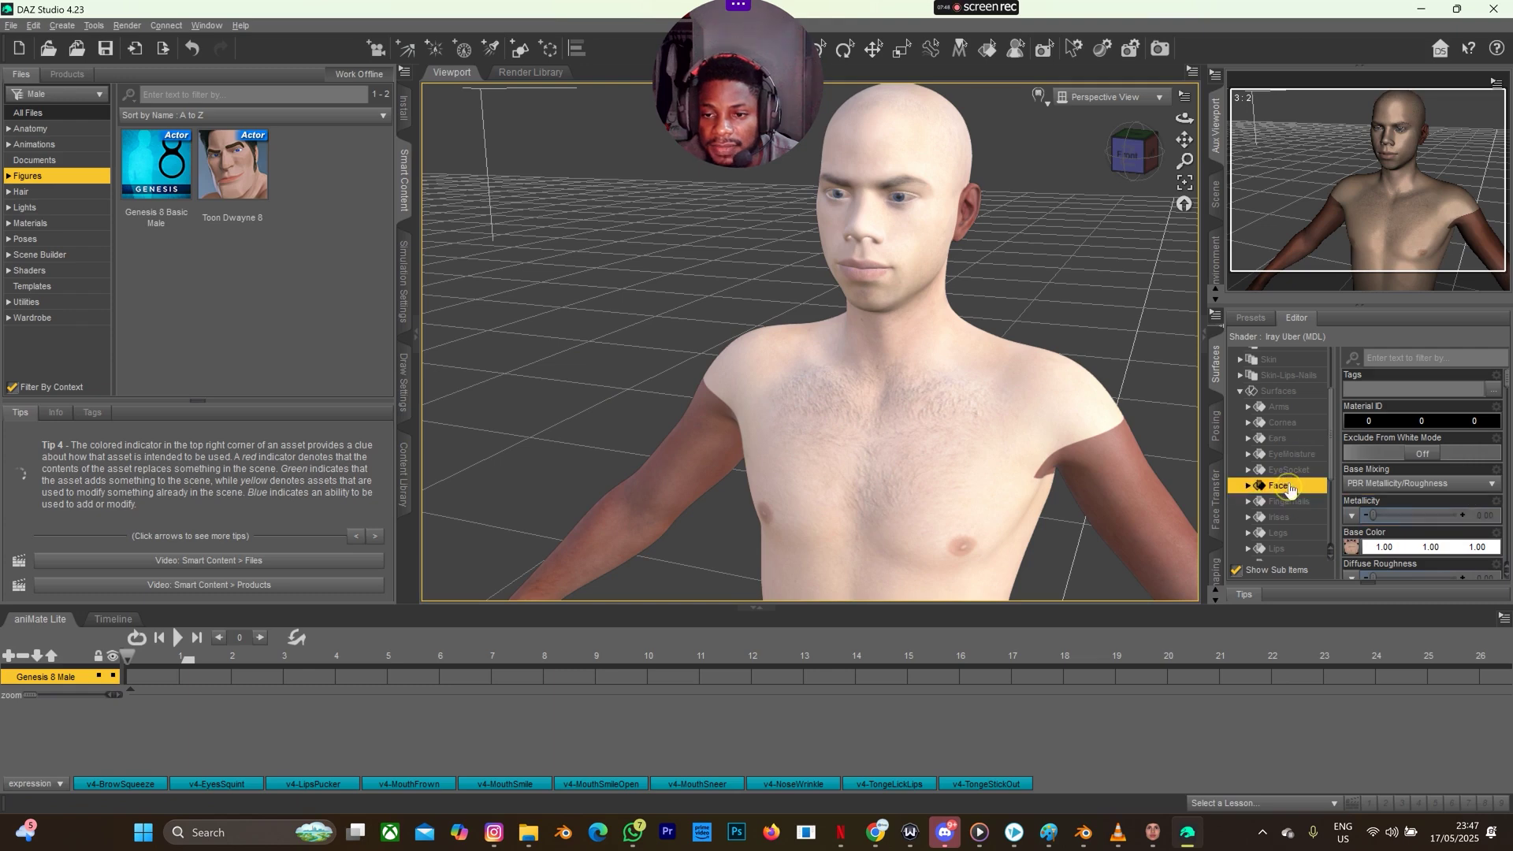
left_click(1353, 547)
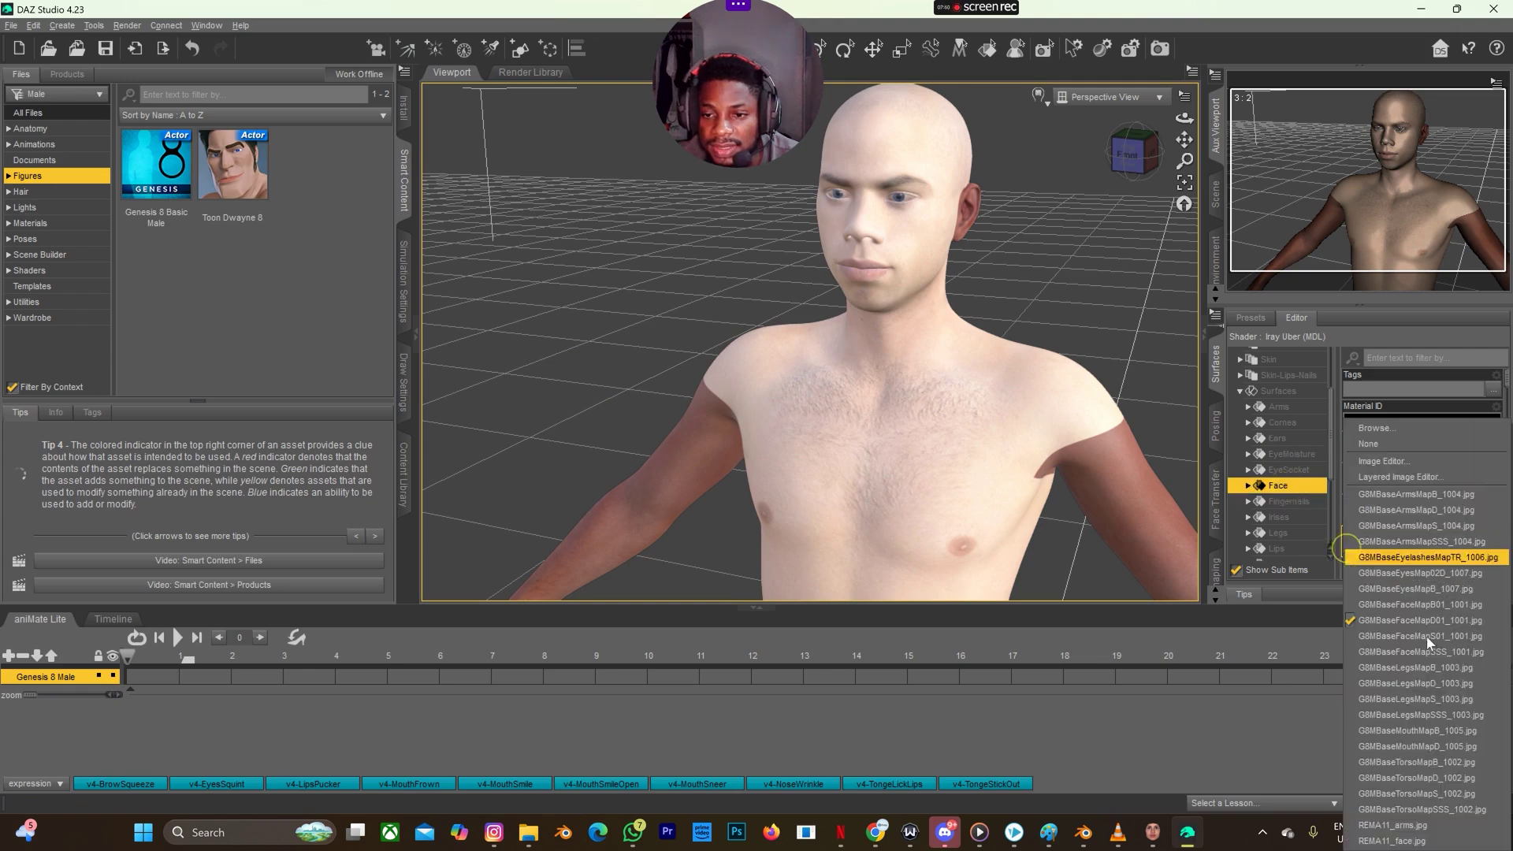
left_click(1395, 840)
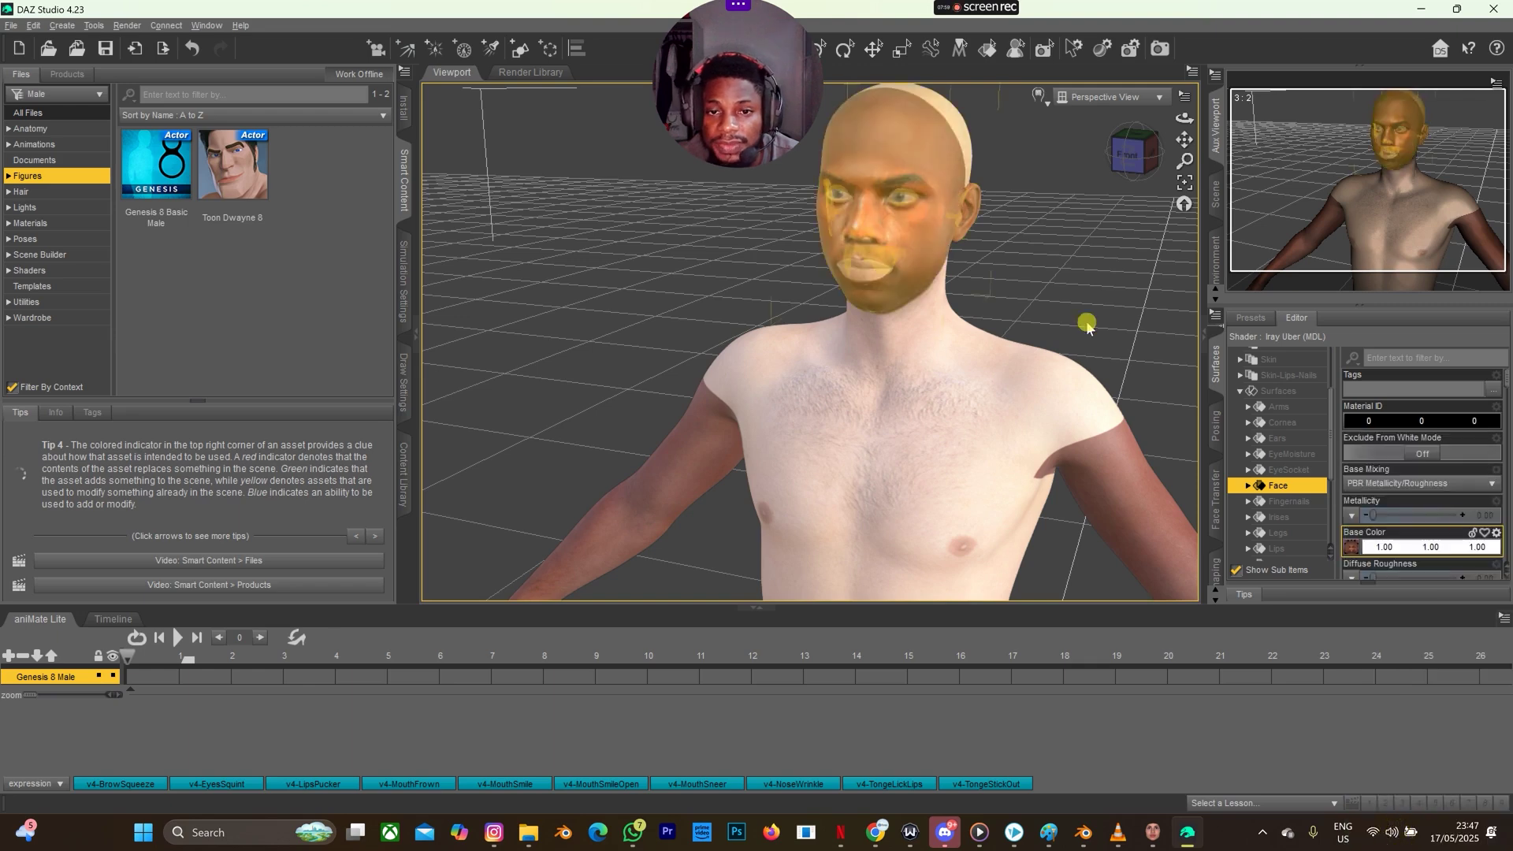
left_click(1276, 549)
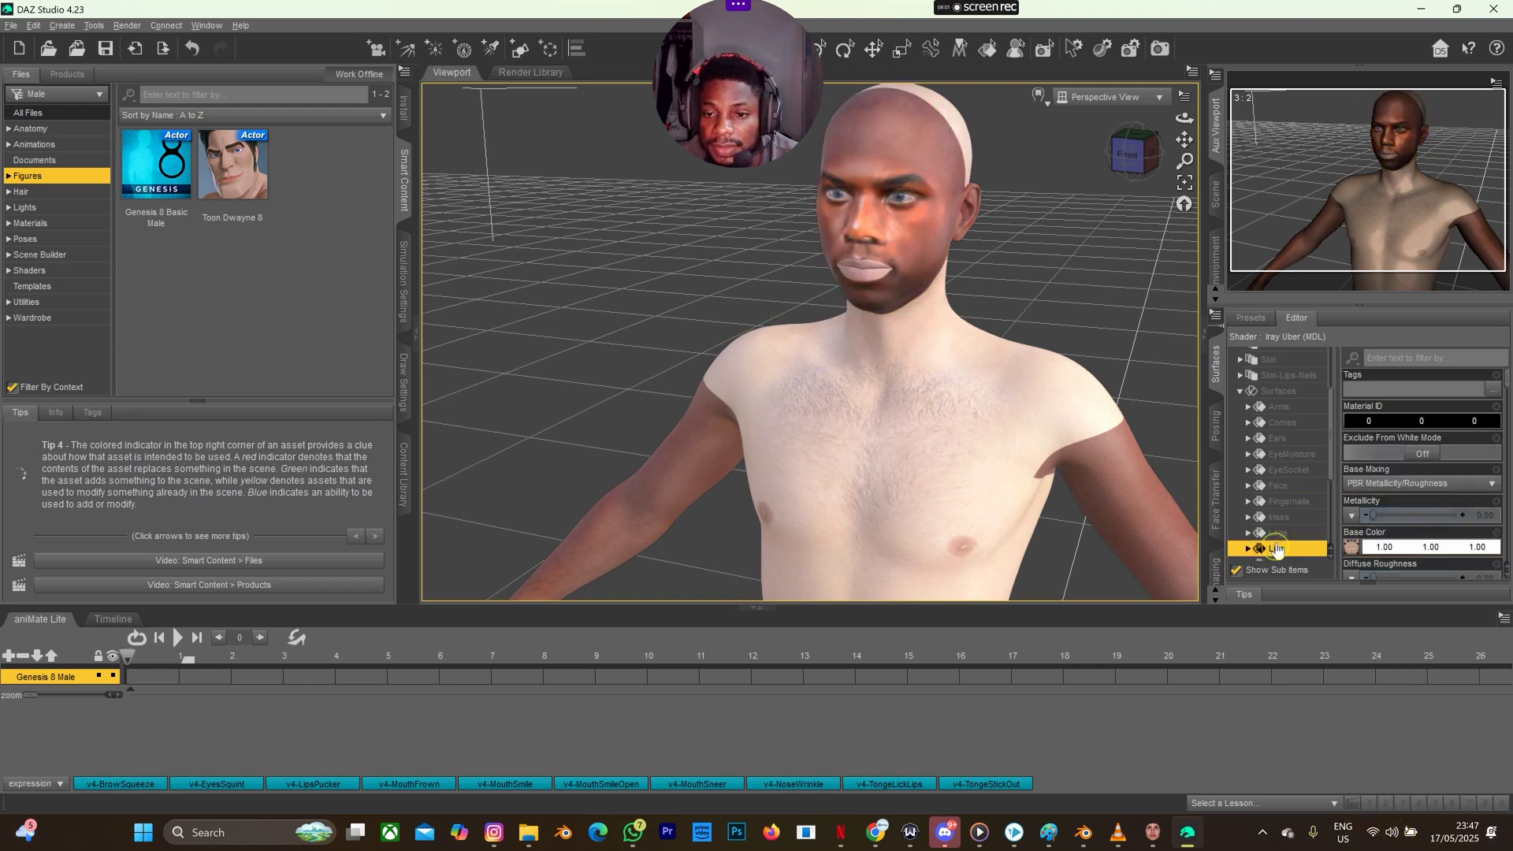
left_click(1349, 550)
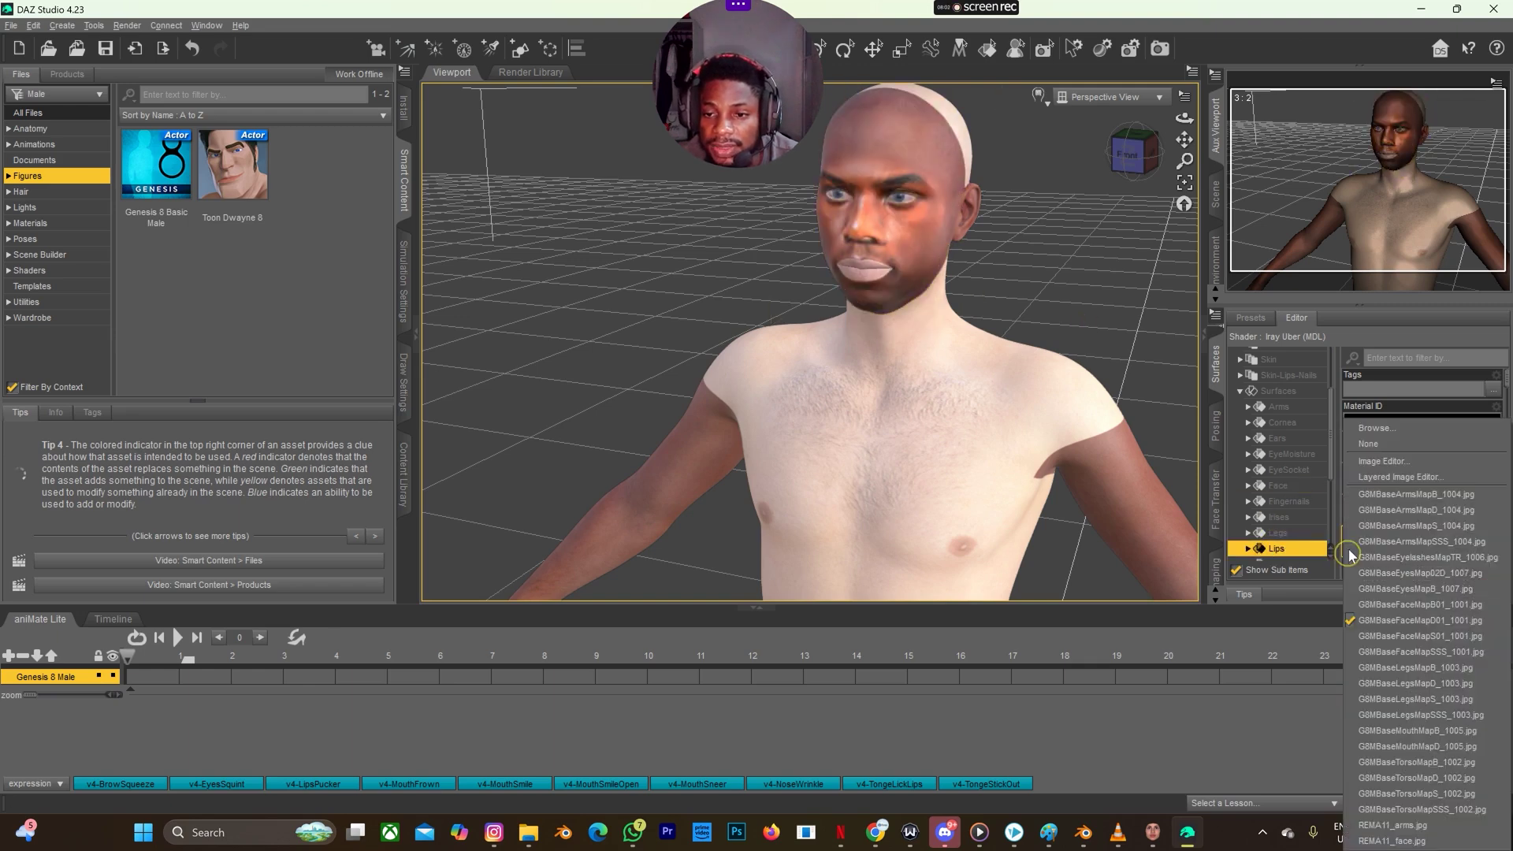
left_click(1442, 843)
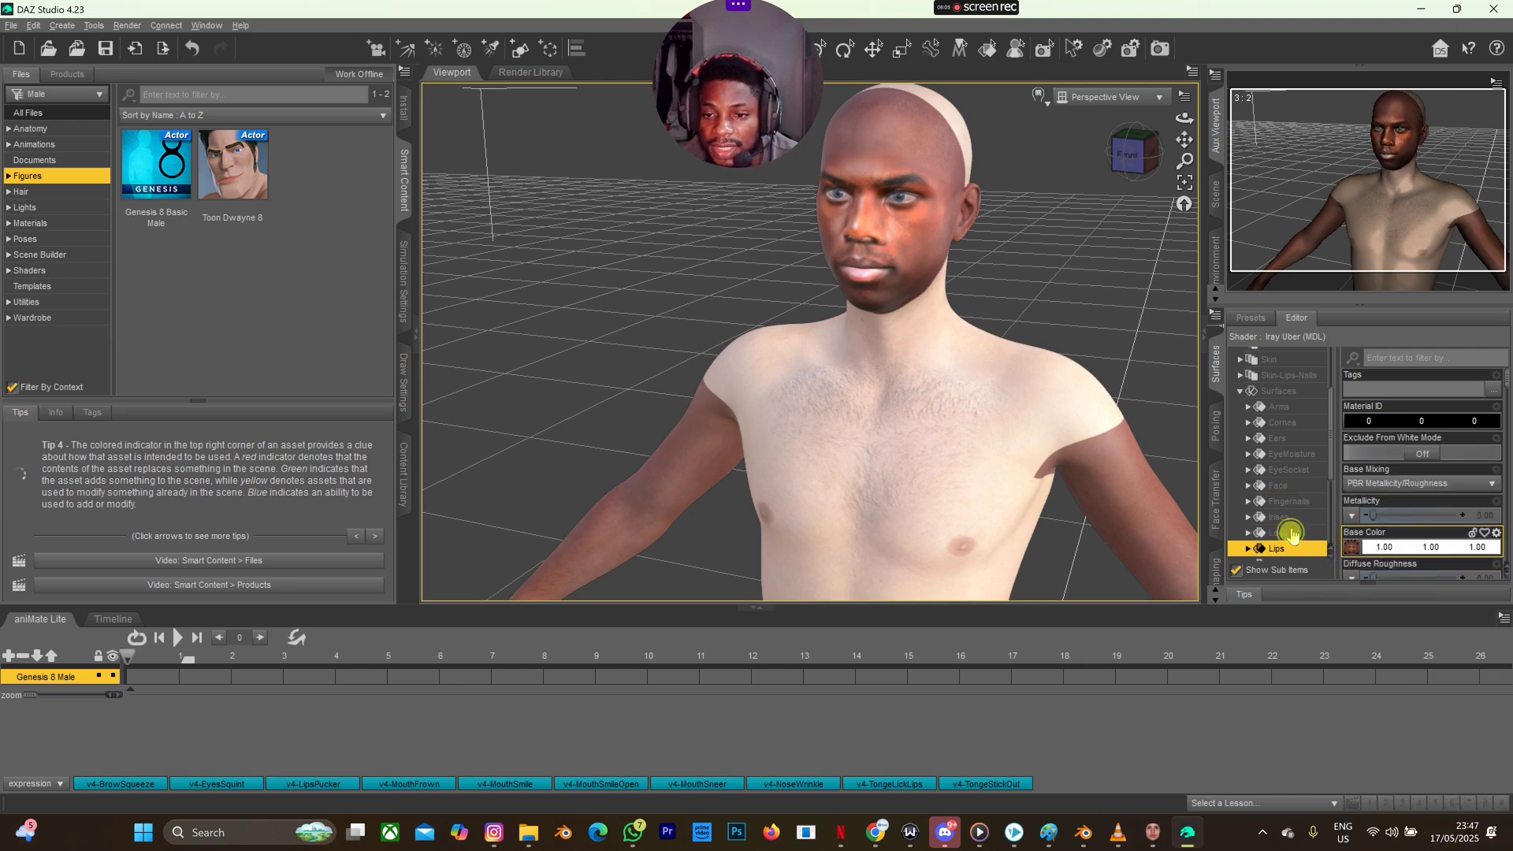
Assign the REMA11_legs image from the FaceGen\Genesis8M\REMA11 textures folder to the Legs surface's Base Color.
left_click(1294, 536)
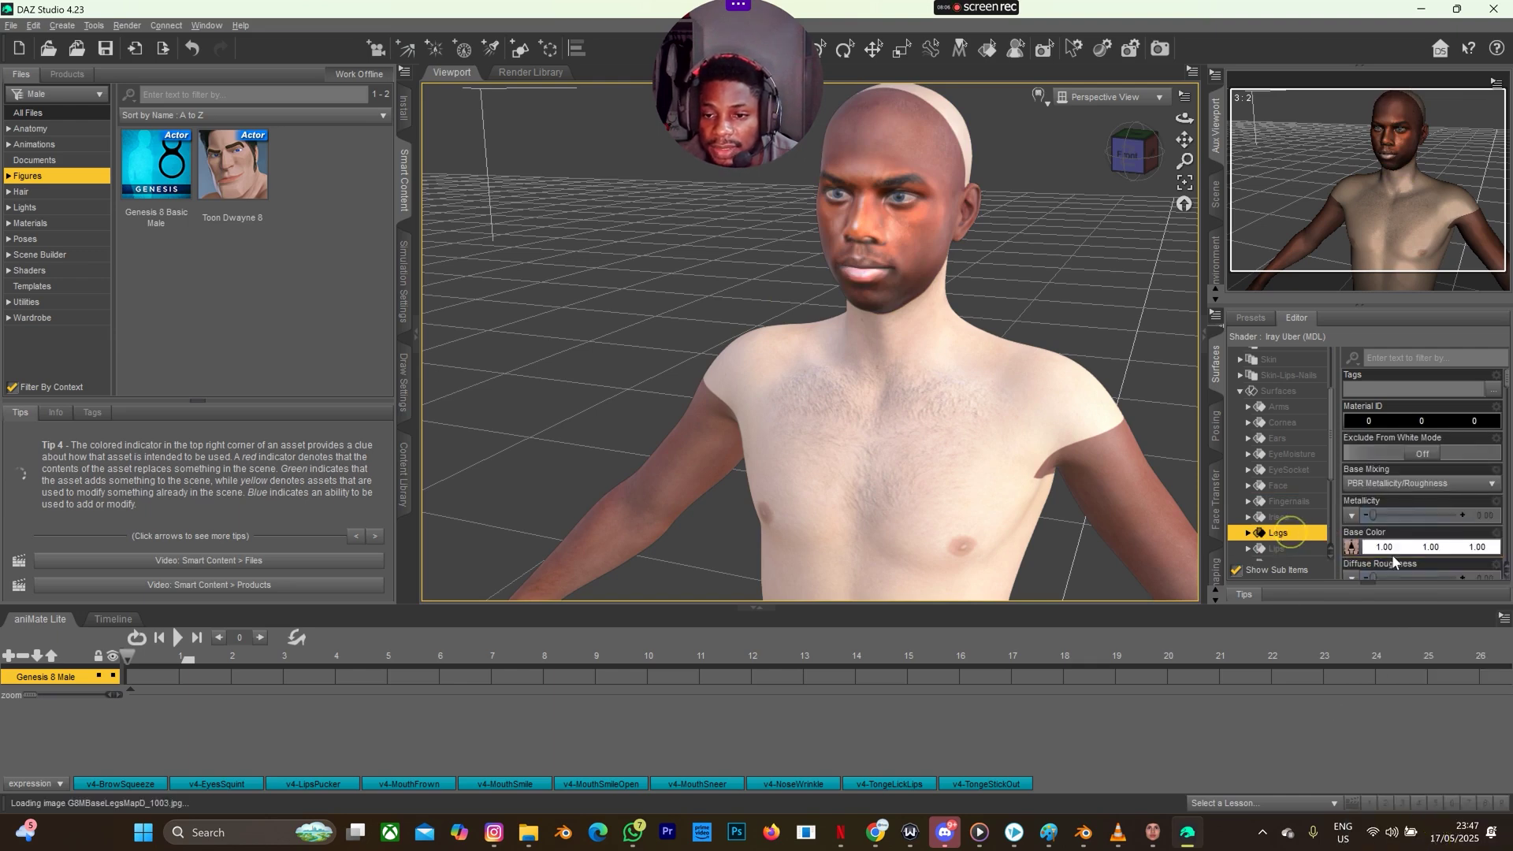
left_click(1350, 541)
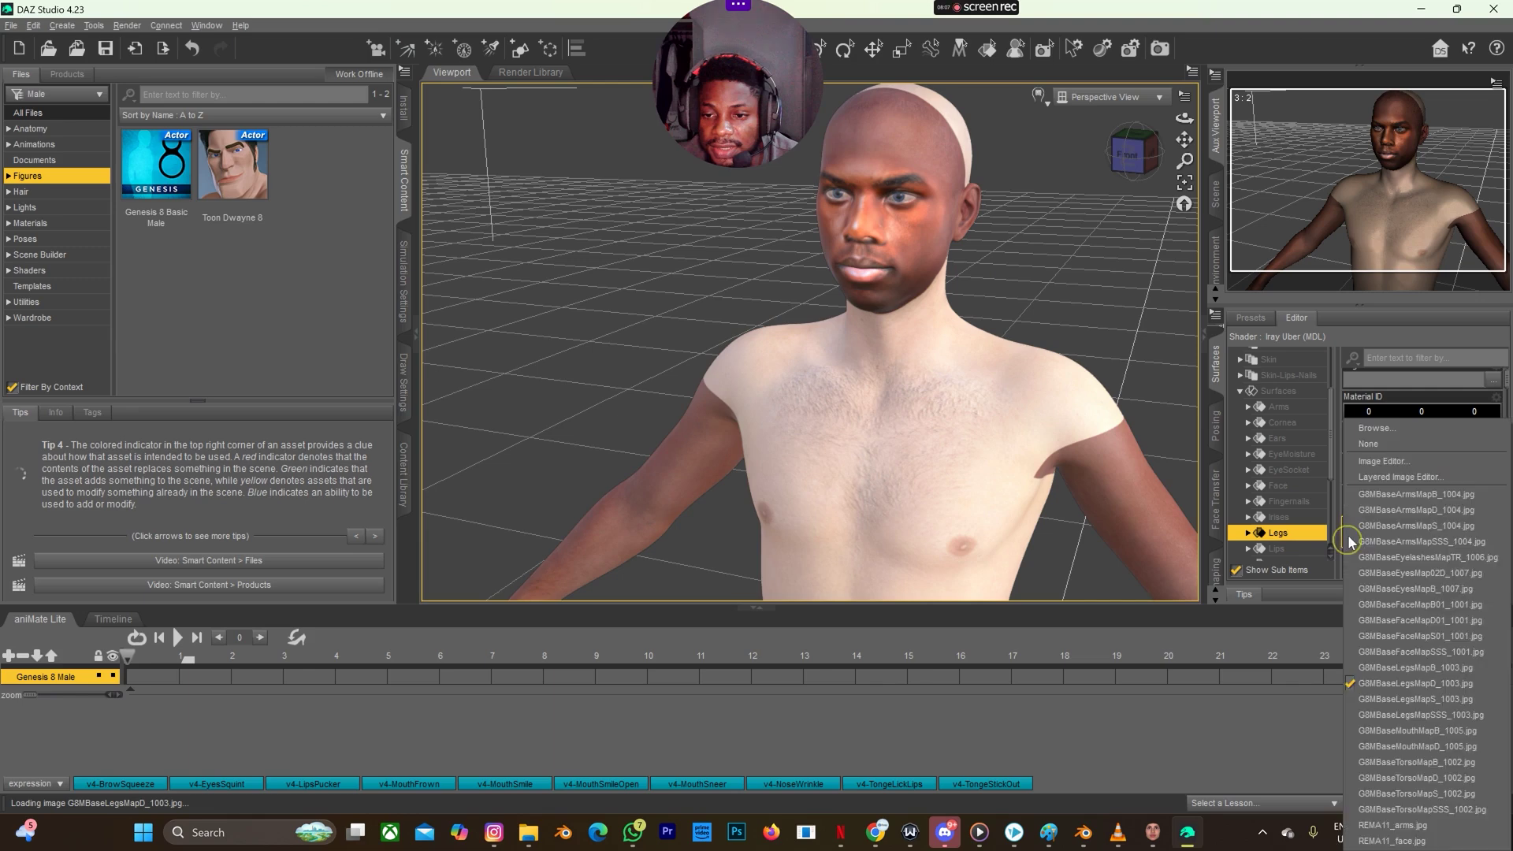
left_click(1374, 427)
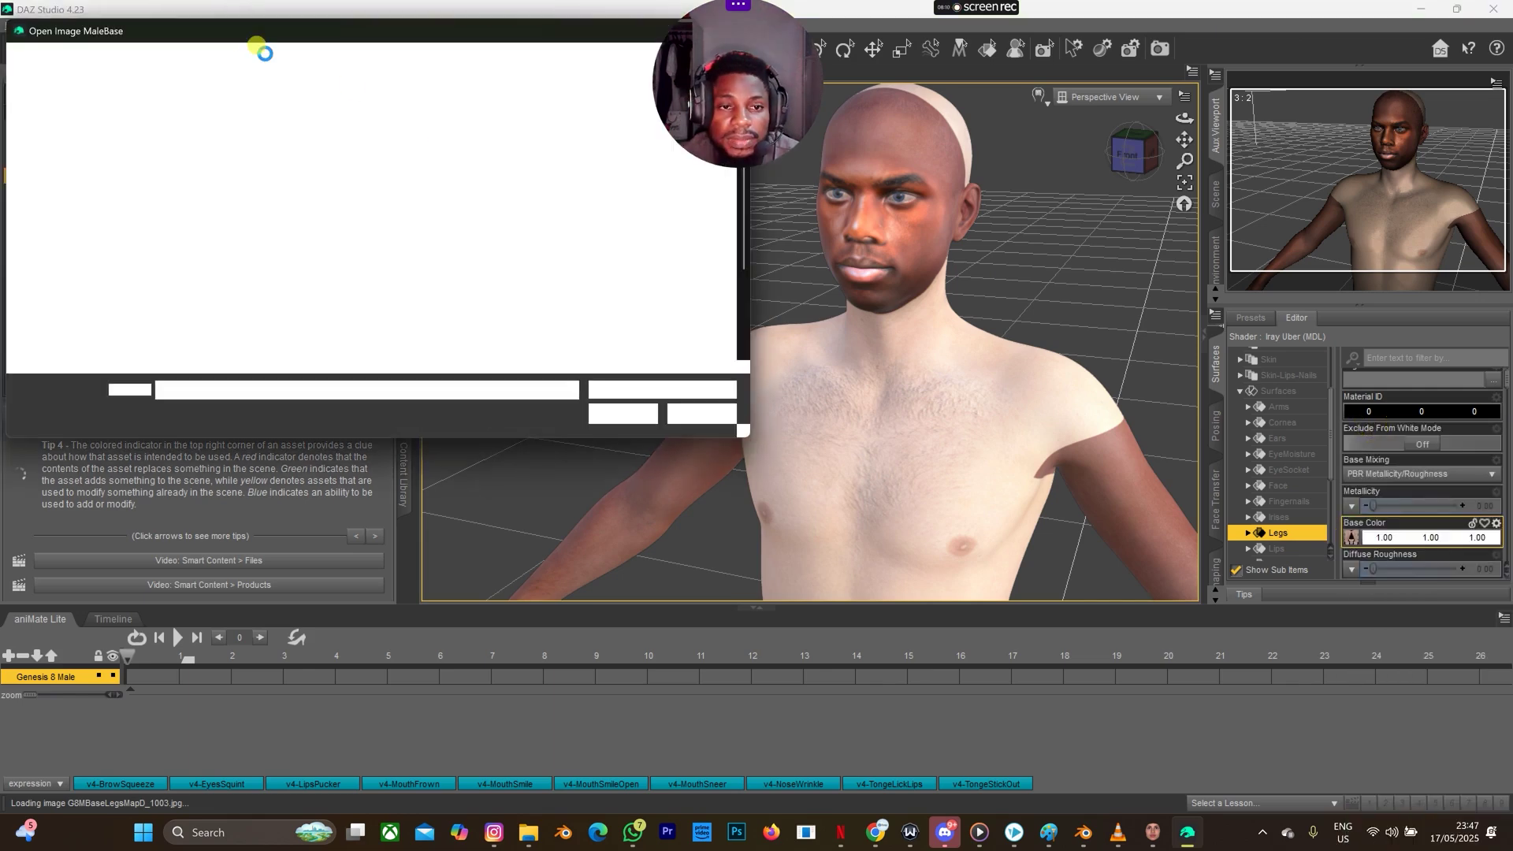
left_click(476, 63)
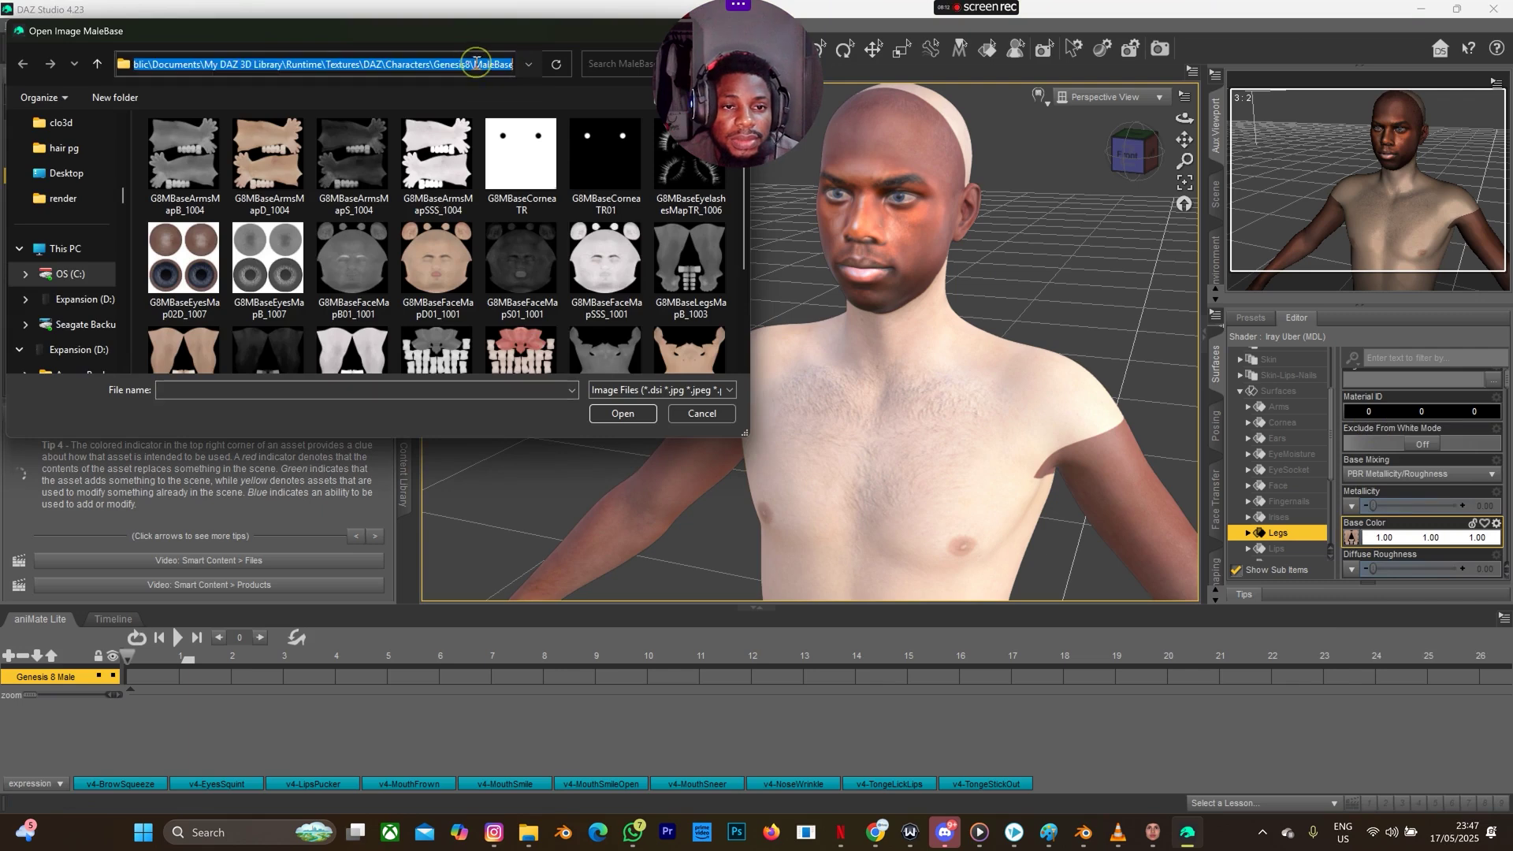
type("ers\\Public\\Documents\\My DAZ 3D Library\\Runtime\\Textures\\FaceGen\\Genesis8M\\REMA11")
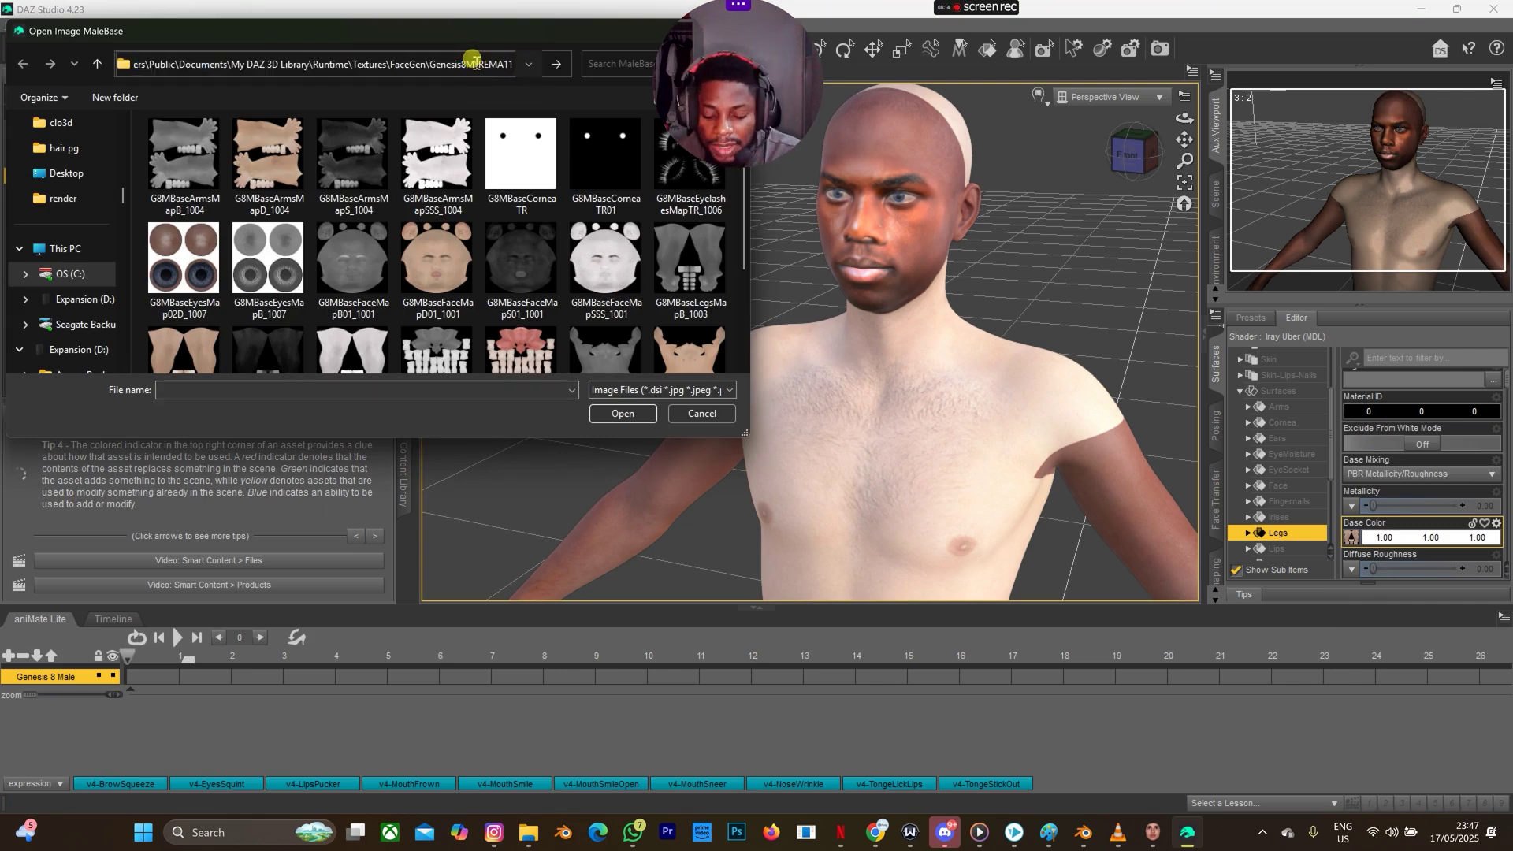
key("Return")
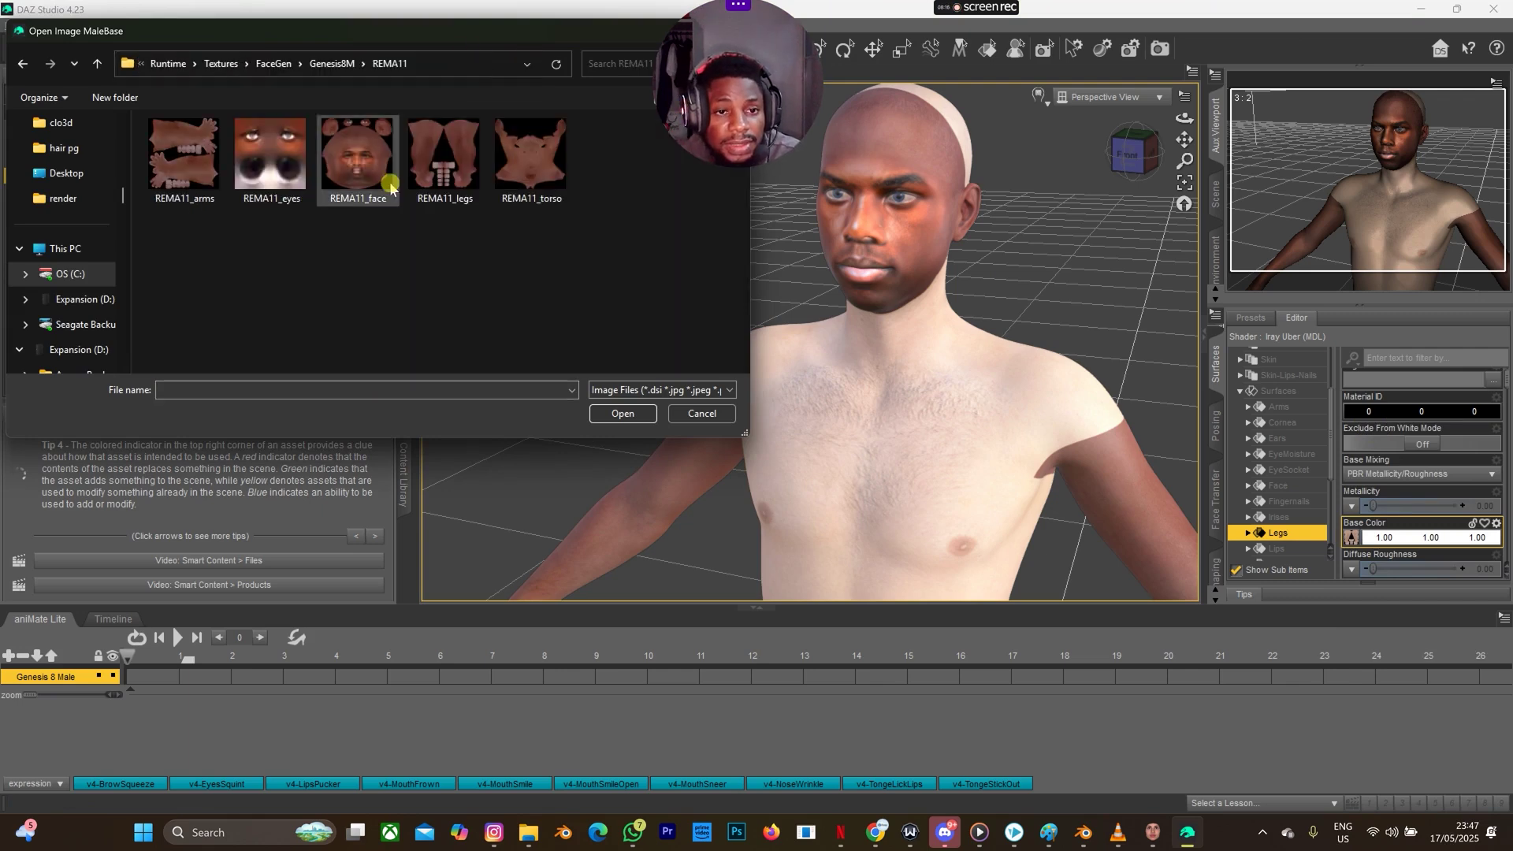
left_click(413, 179)
left_click(622, 413)
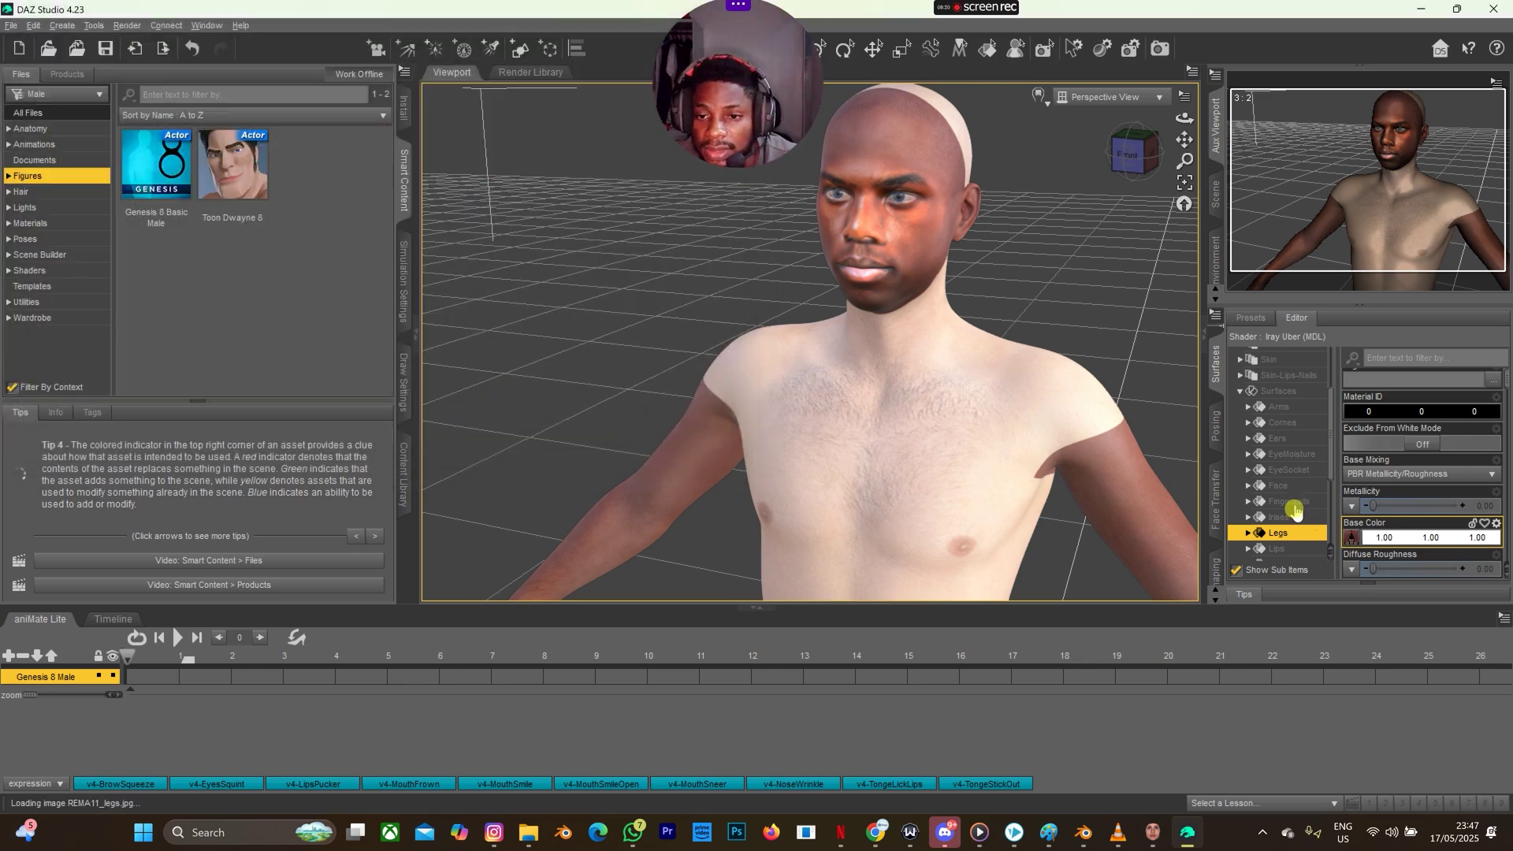
Set the Fingernails surface's Base Color map to the already loaded REMA11_arms.jpg and check the figure.
left_click(1297, 504)
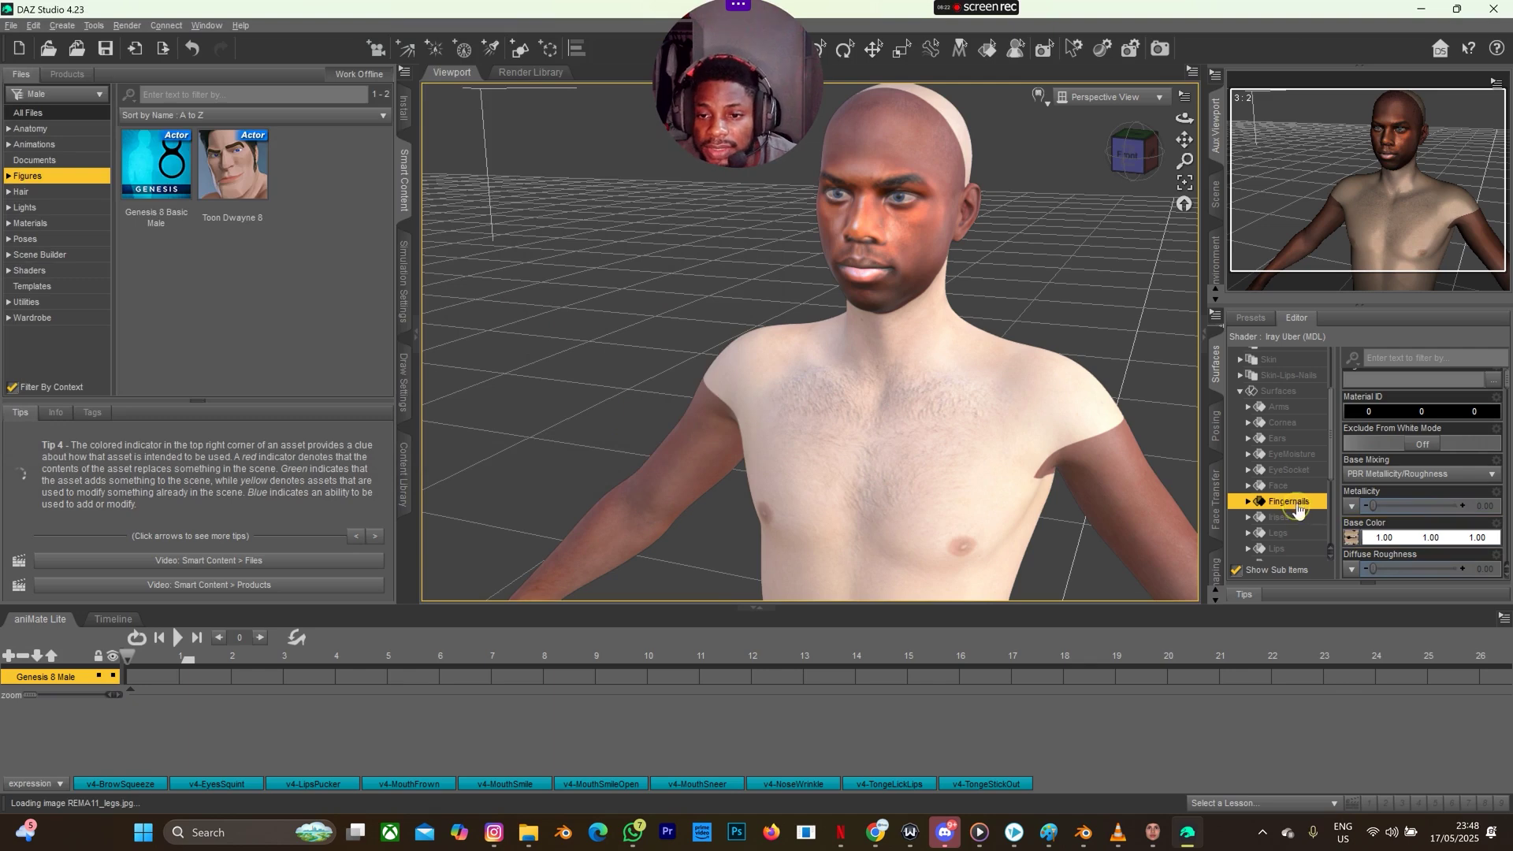
left_click(1351, 540)
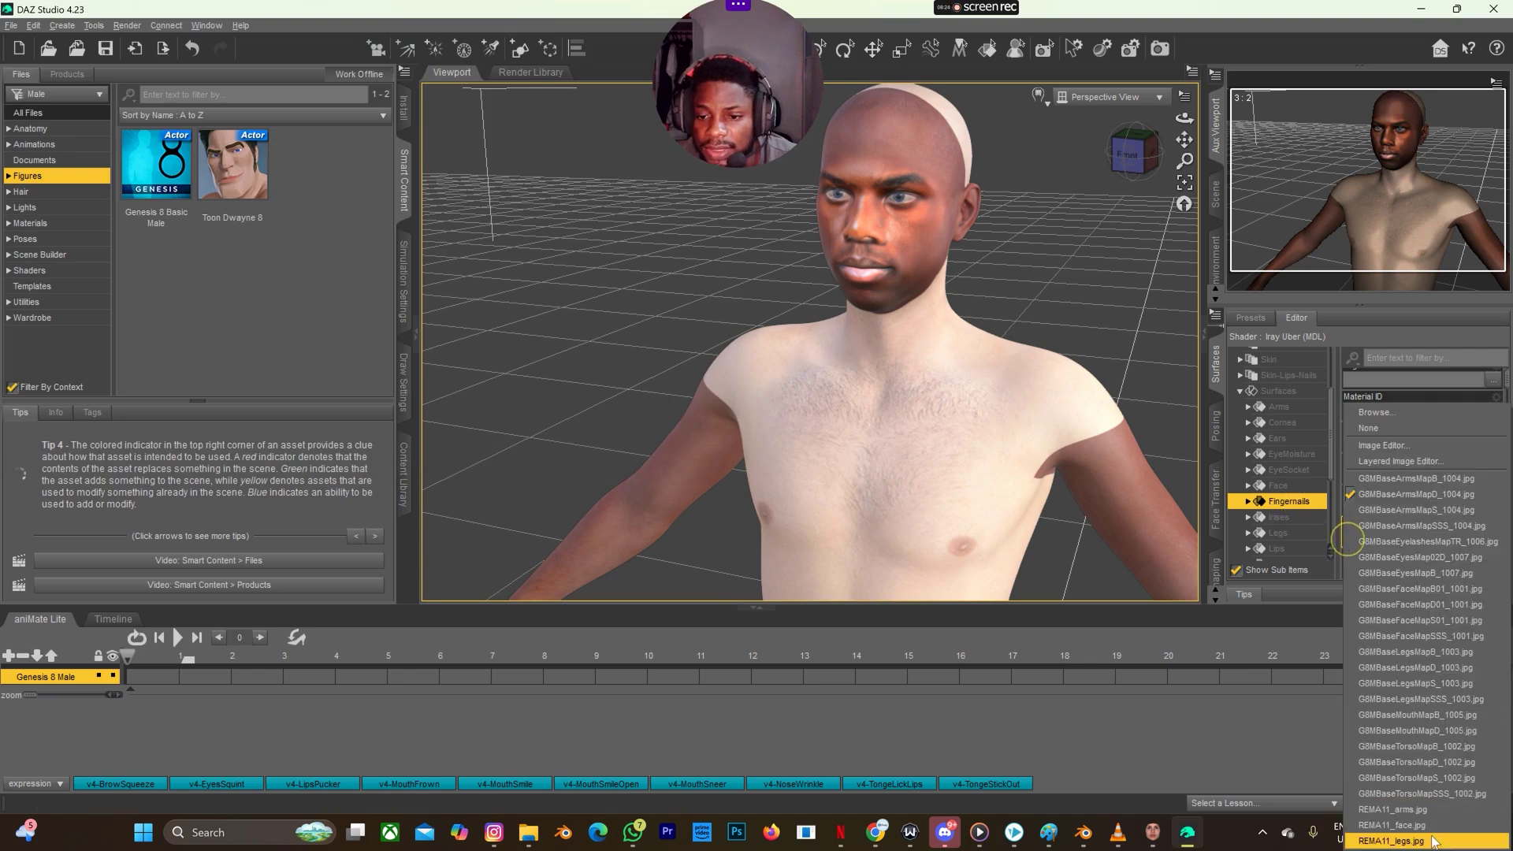
left_click(1423, 810)
scroll(820, 360, "down", 3)
scroll(819, 361, "up", 5)
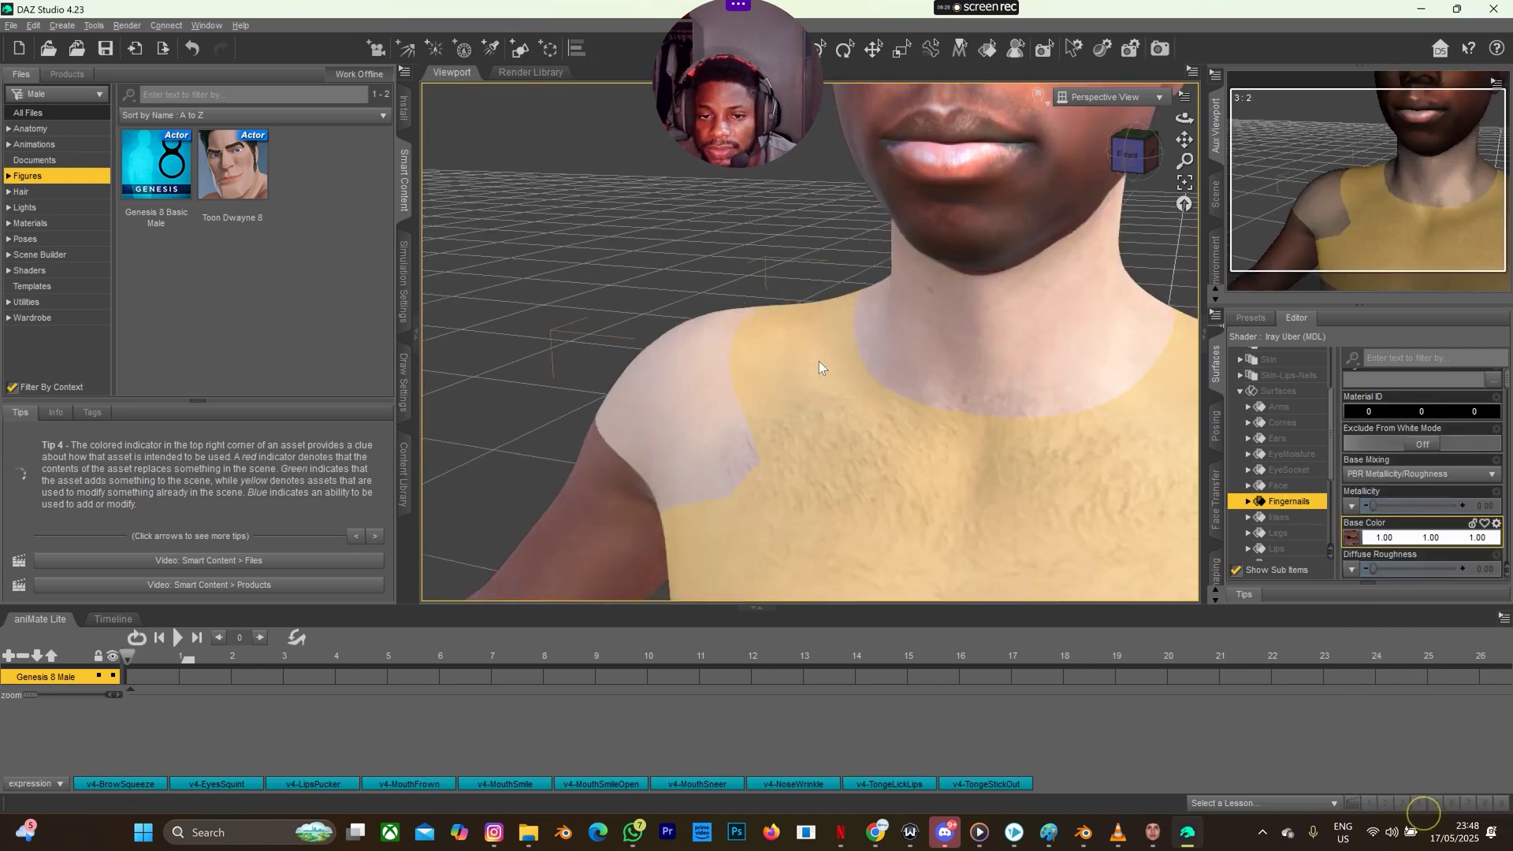
scroll(819, 361, "down", 5)
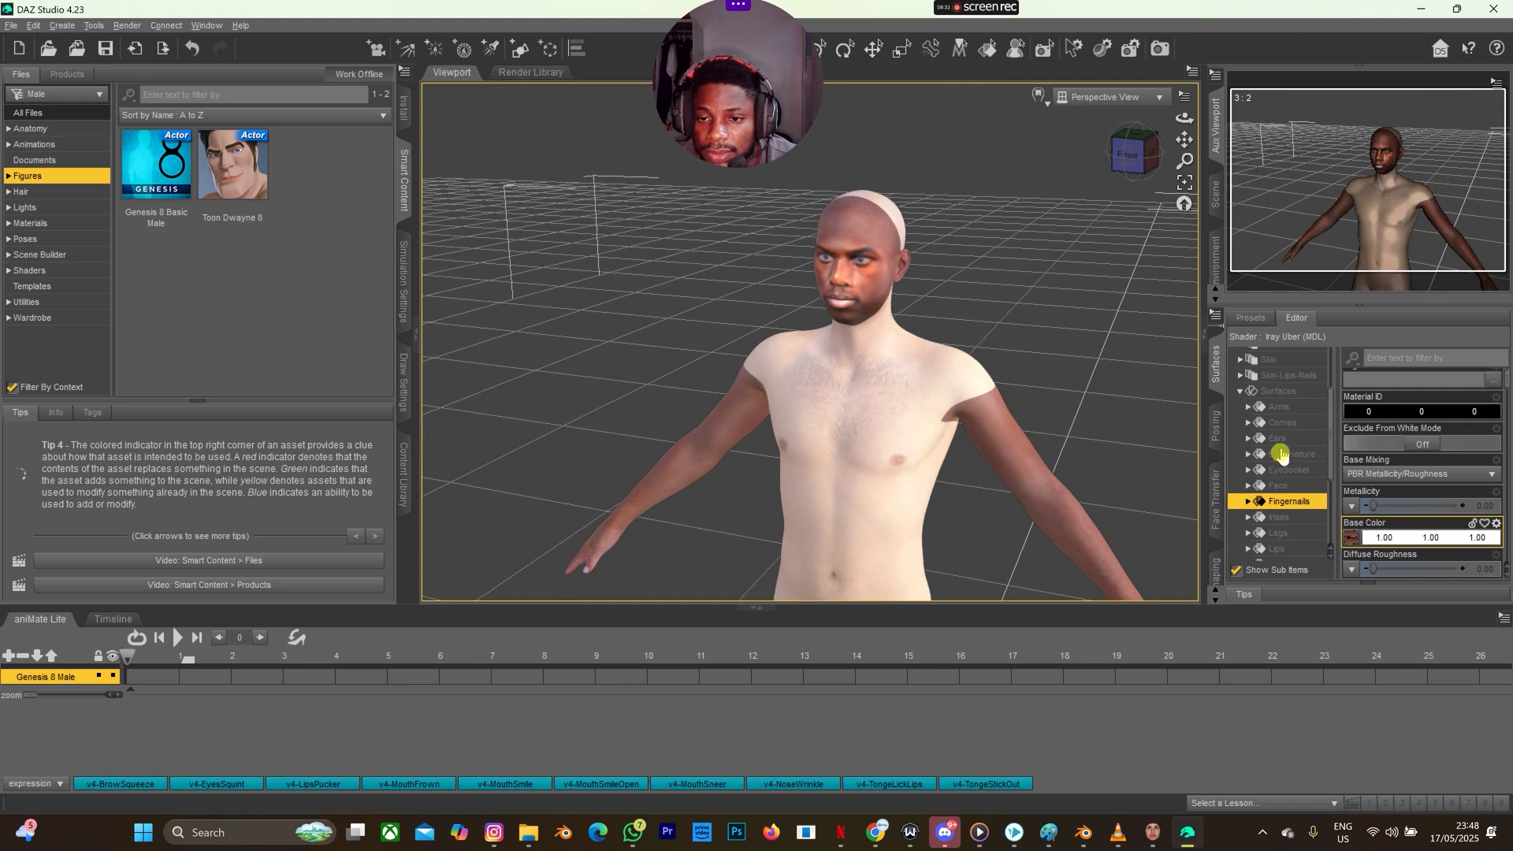
Assign the REMA11_torso image from the FaceGen\Genesis8M\REMA11 textures folder to the Torso surface's Base Color.
scroll(1294, 473, "down", 3)
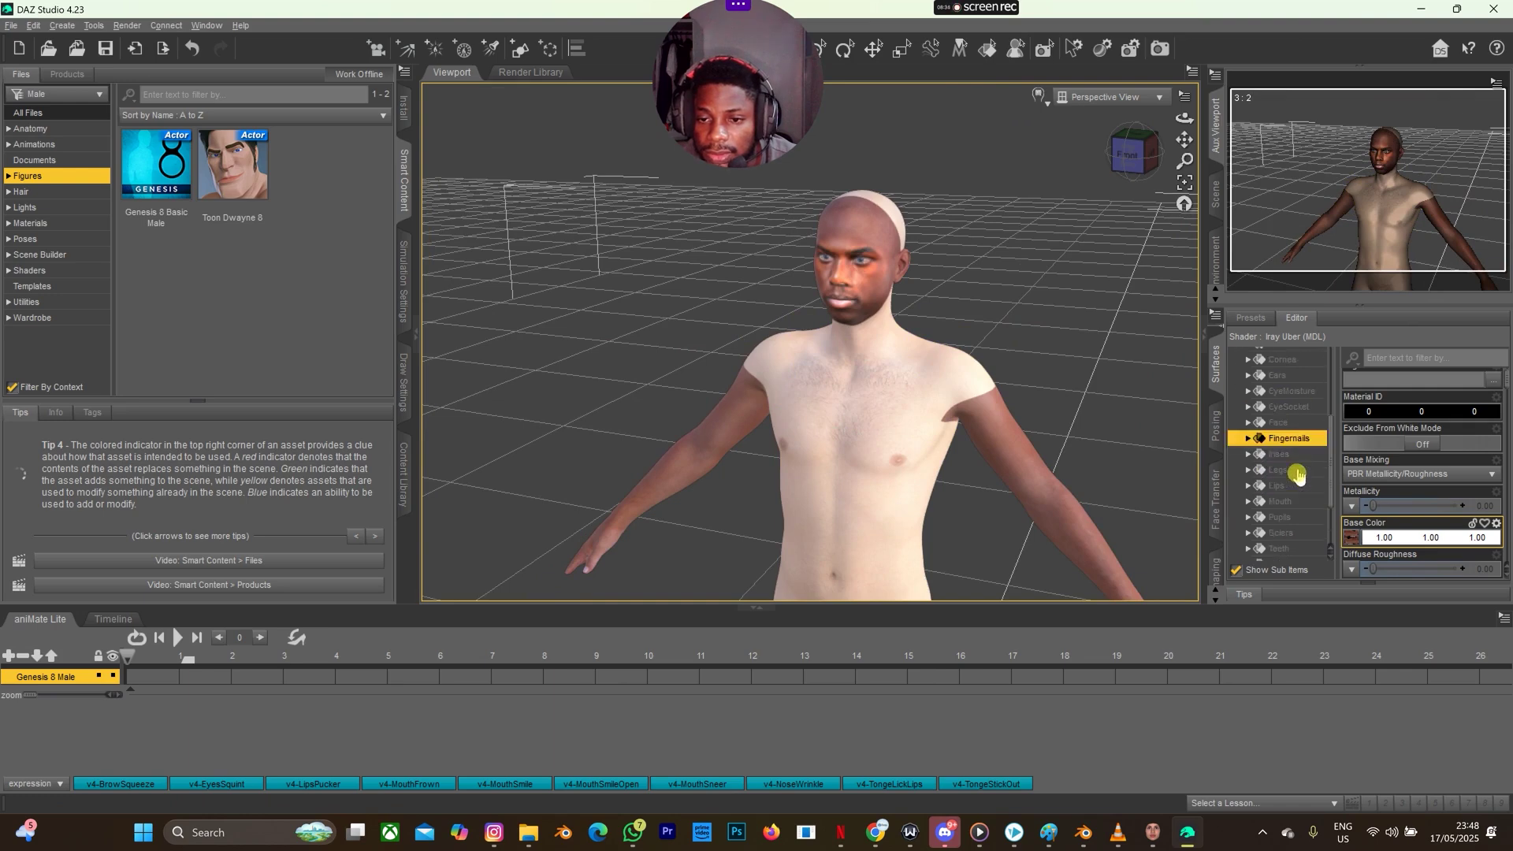
left_click(1277, 511)
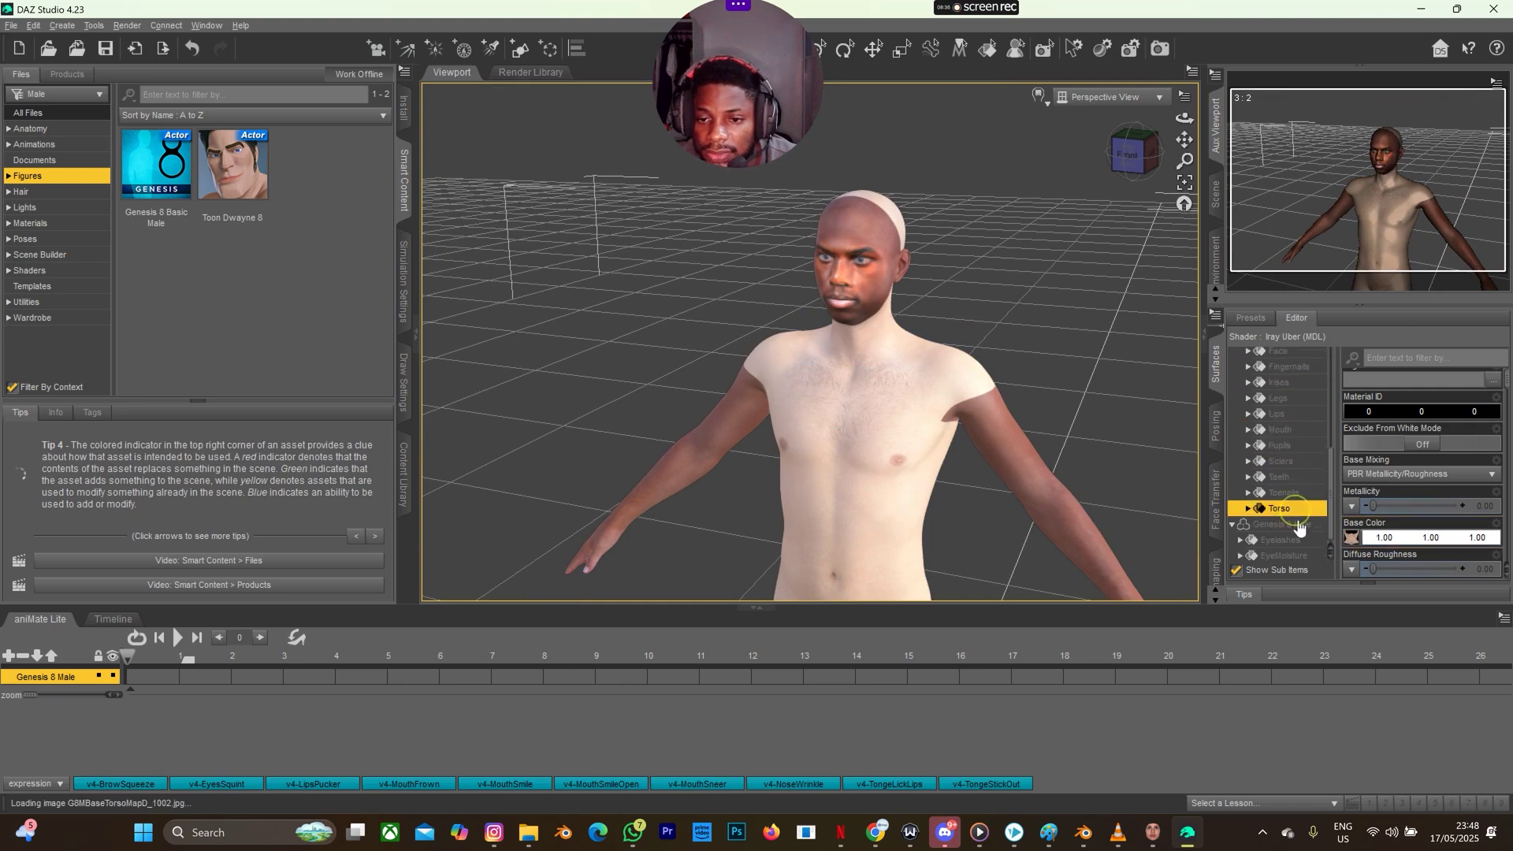
left_click(1352, 539)
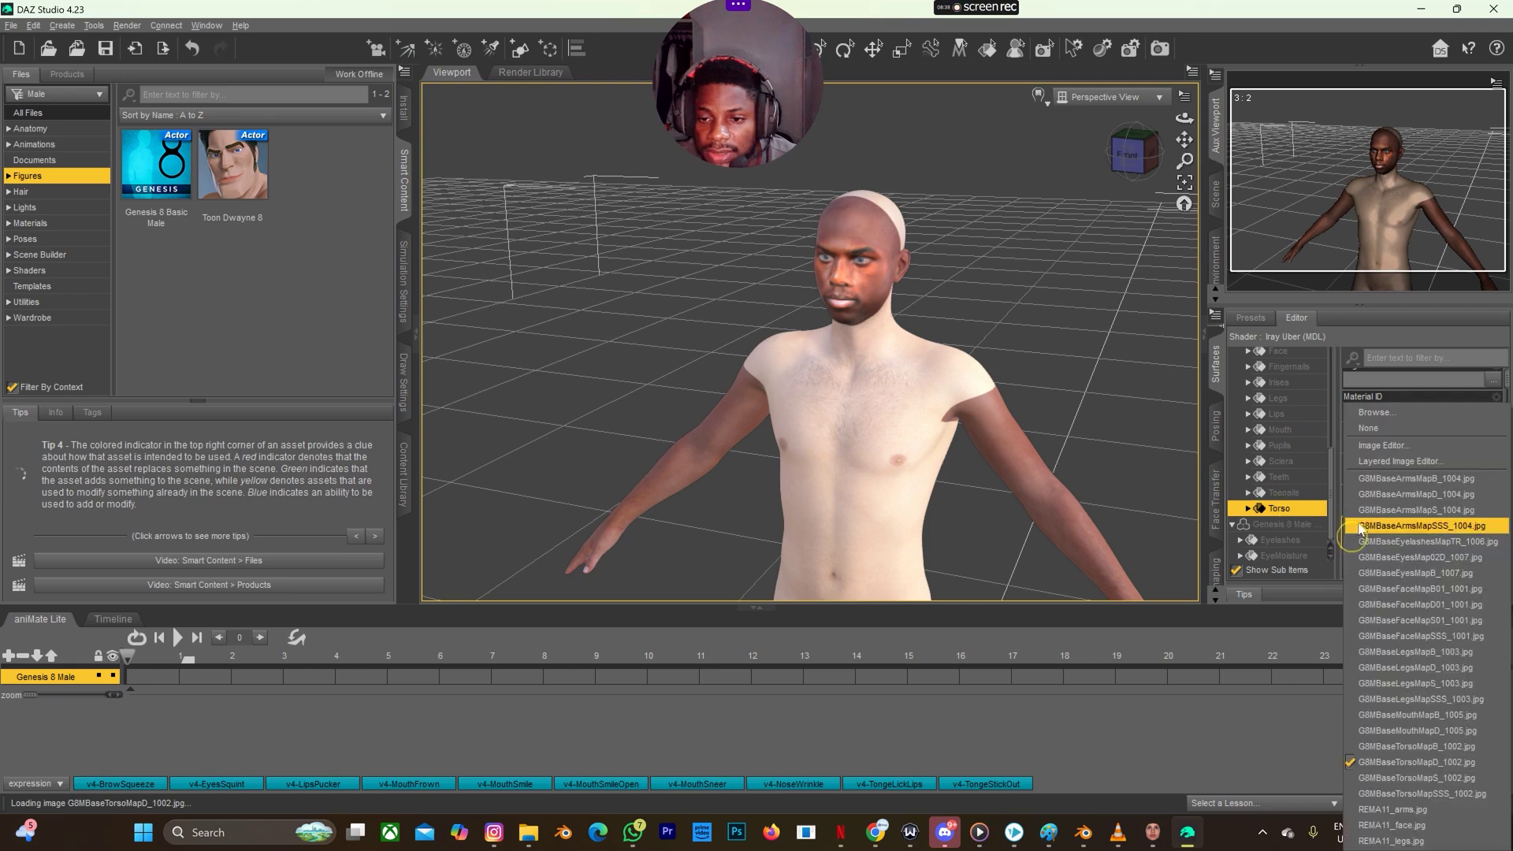
left_click(1379, 408)
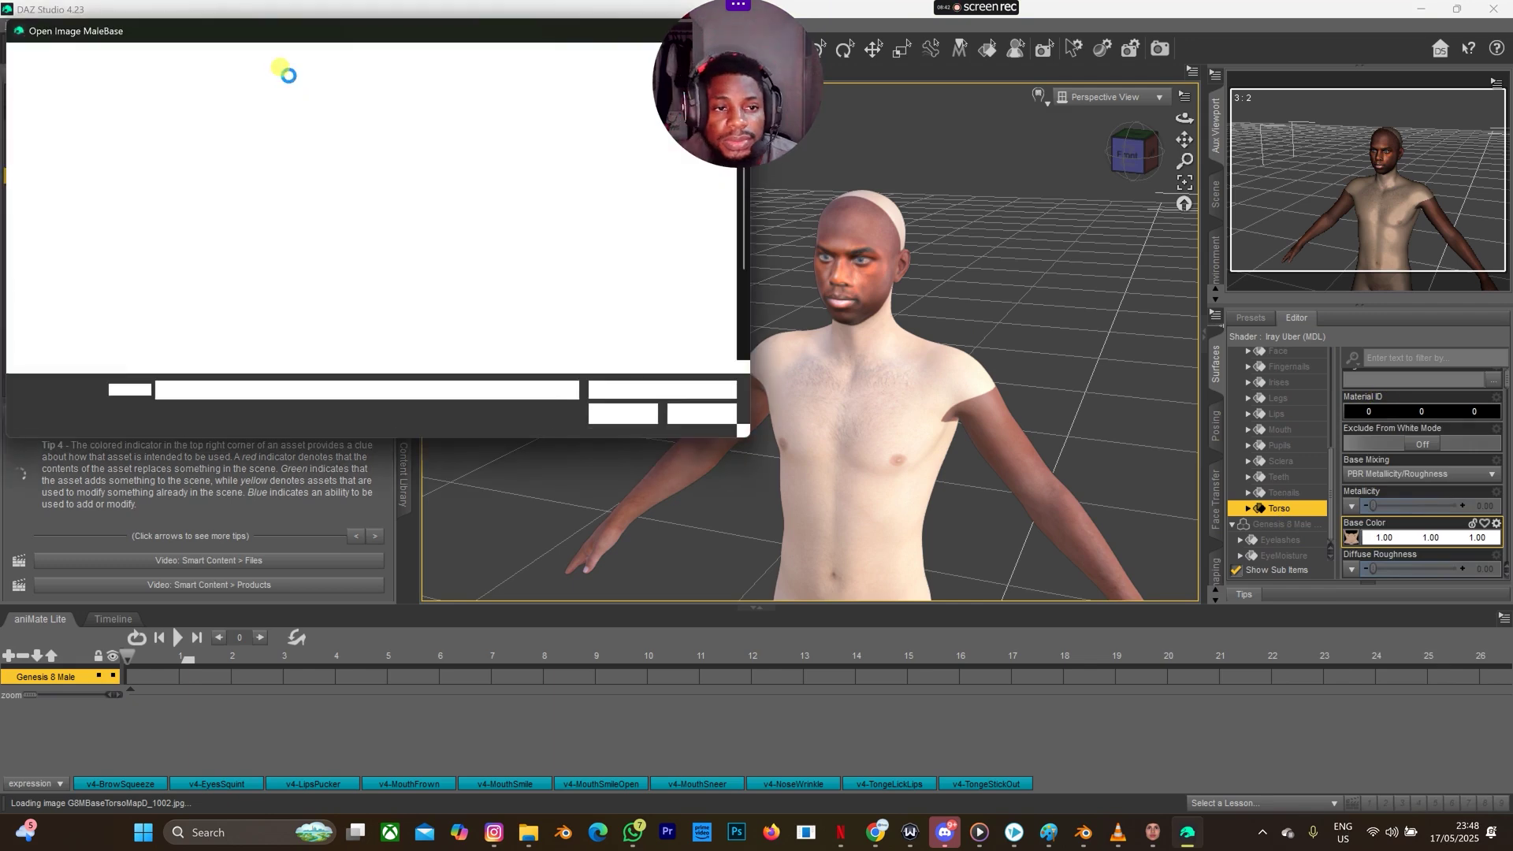
left_click(477, 64)
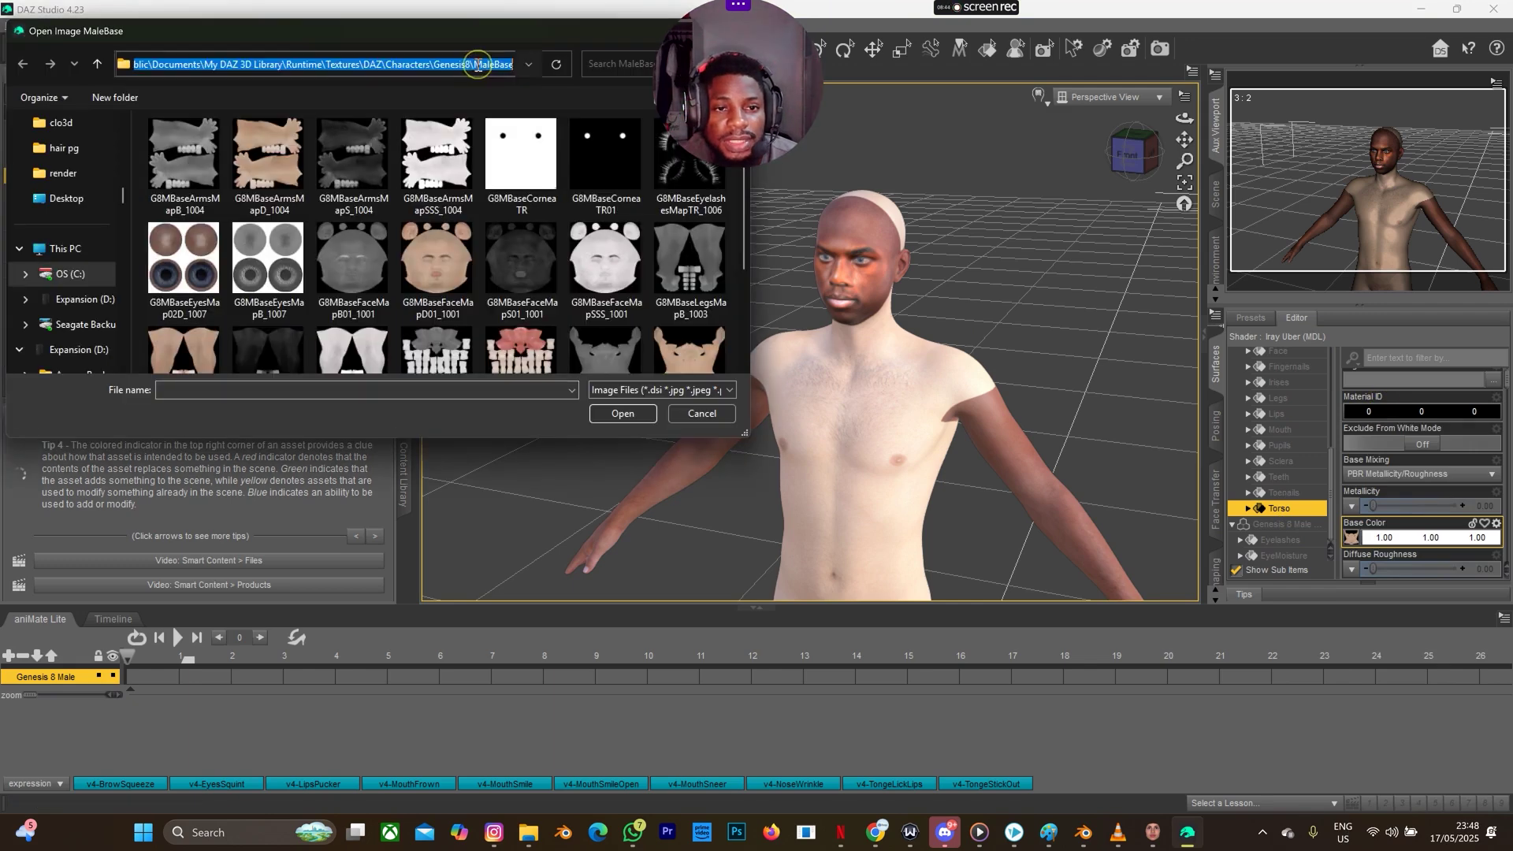
key("ctrl+v")
key("Return")
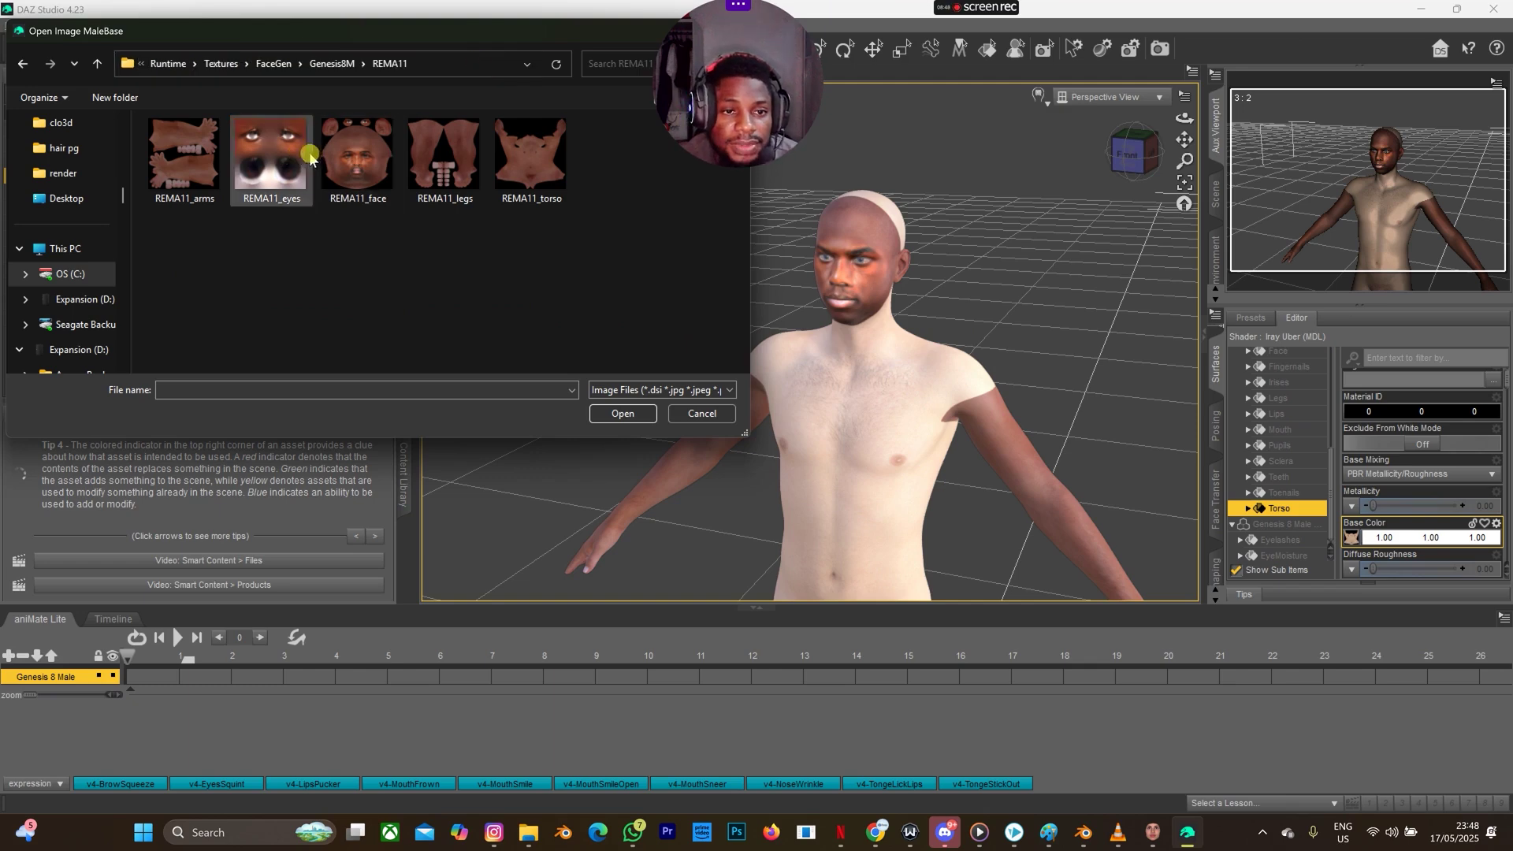
left_click(552, 167)
left_click(622, 413)
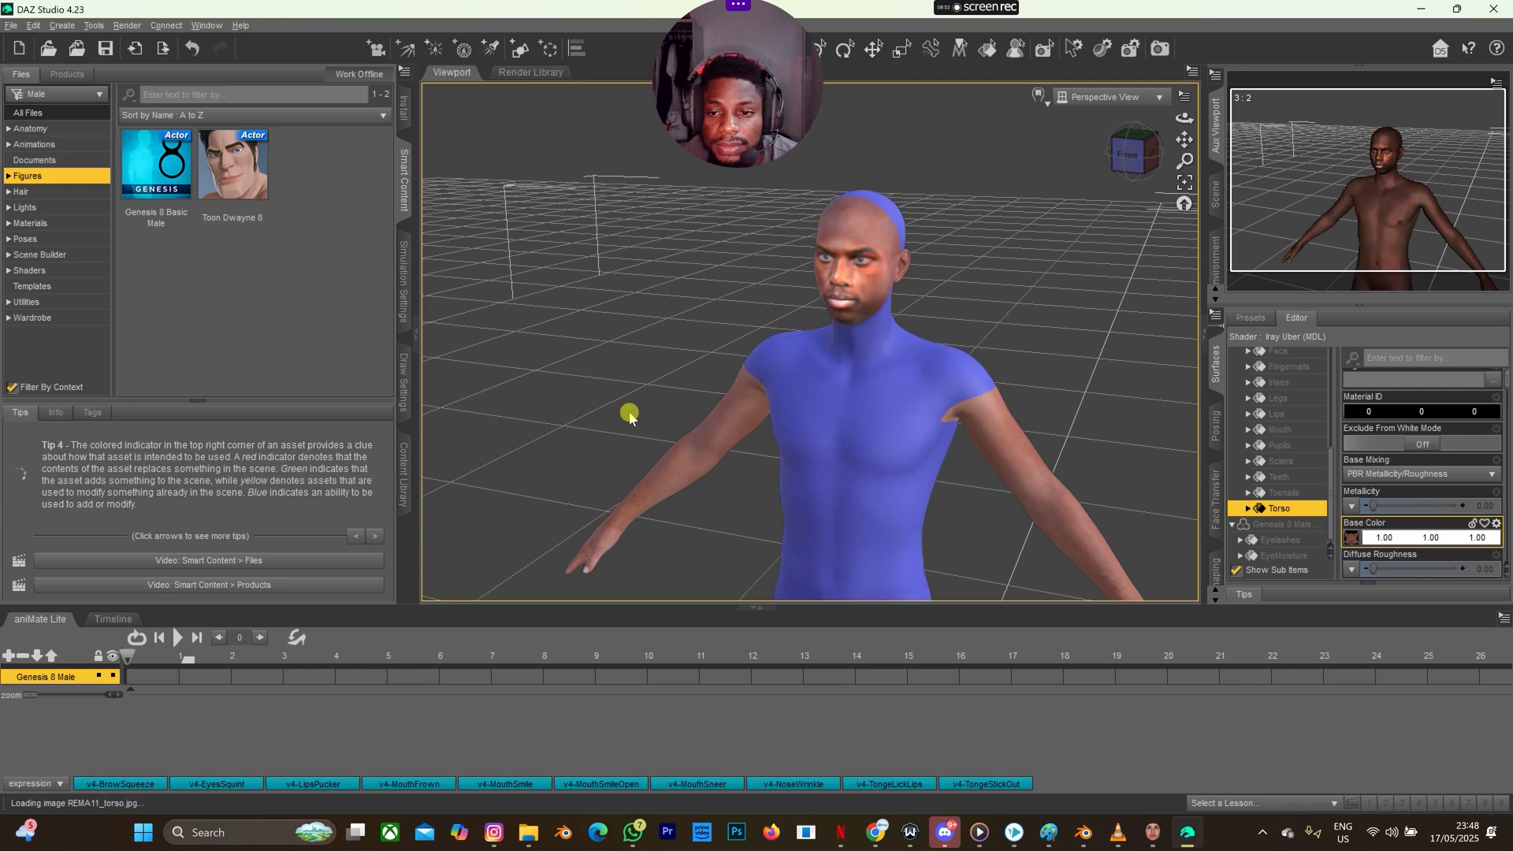
Inspect the textured figure from full body to a close front view of the head and chest.
scroll(962, 329, "up", 3)
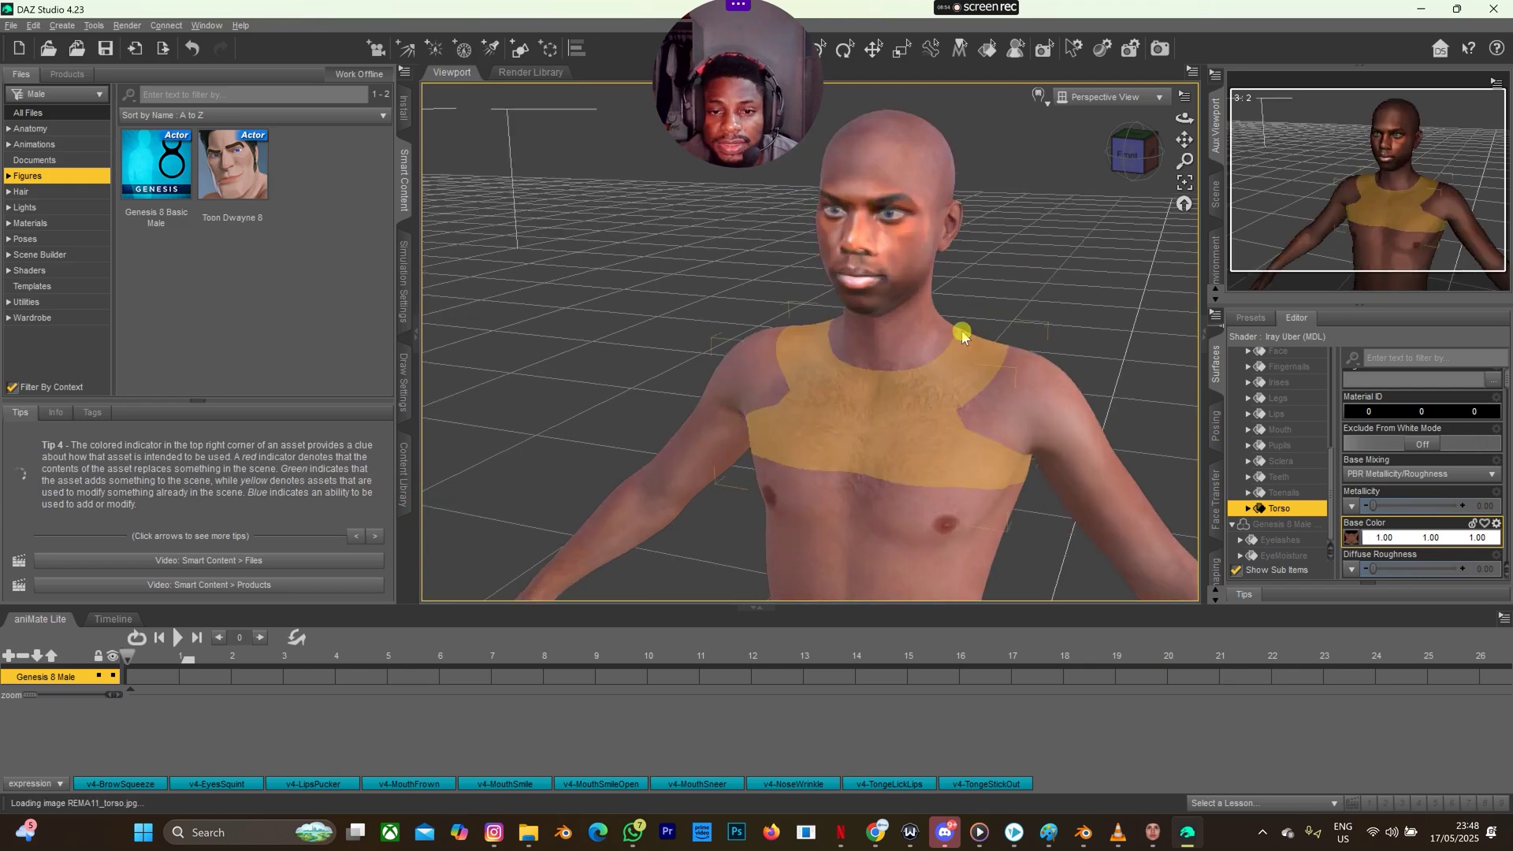
scroll(964, 323, "down", 5)
scroll(965, 315, "down", 6)
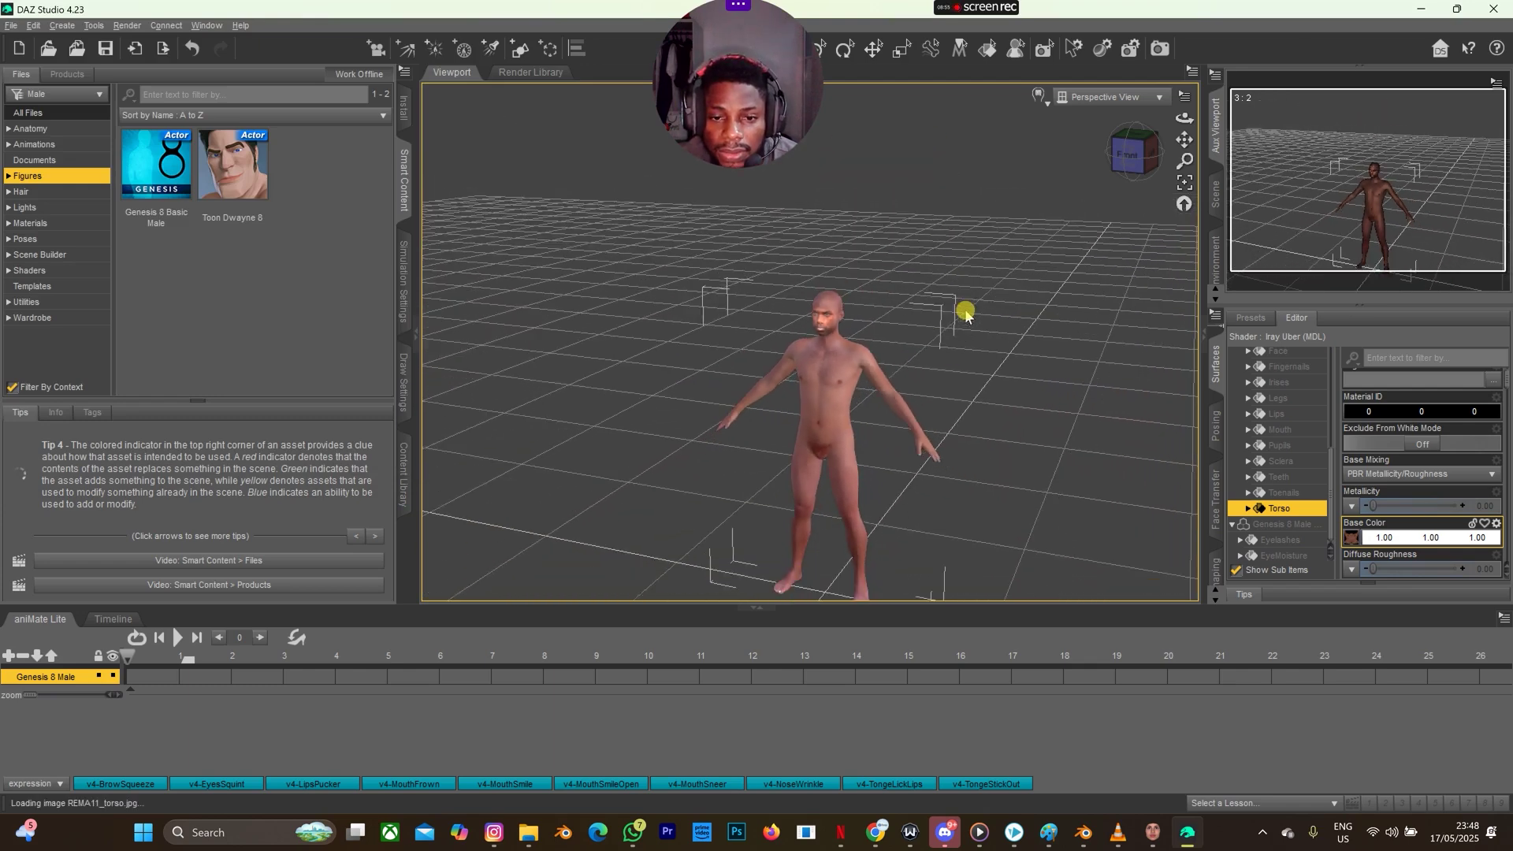
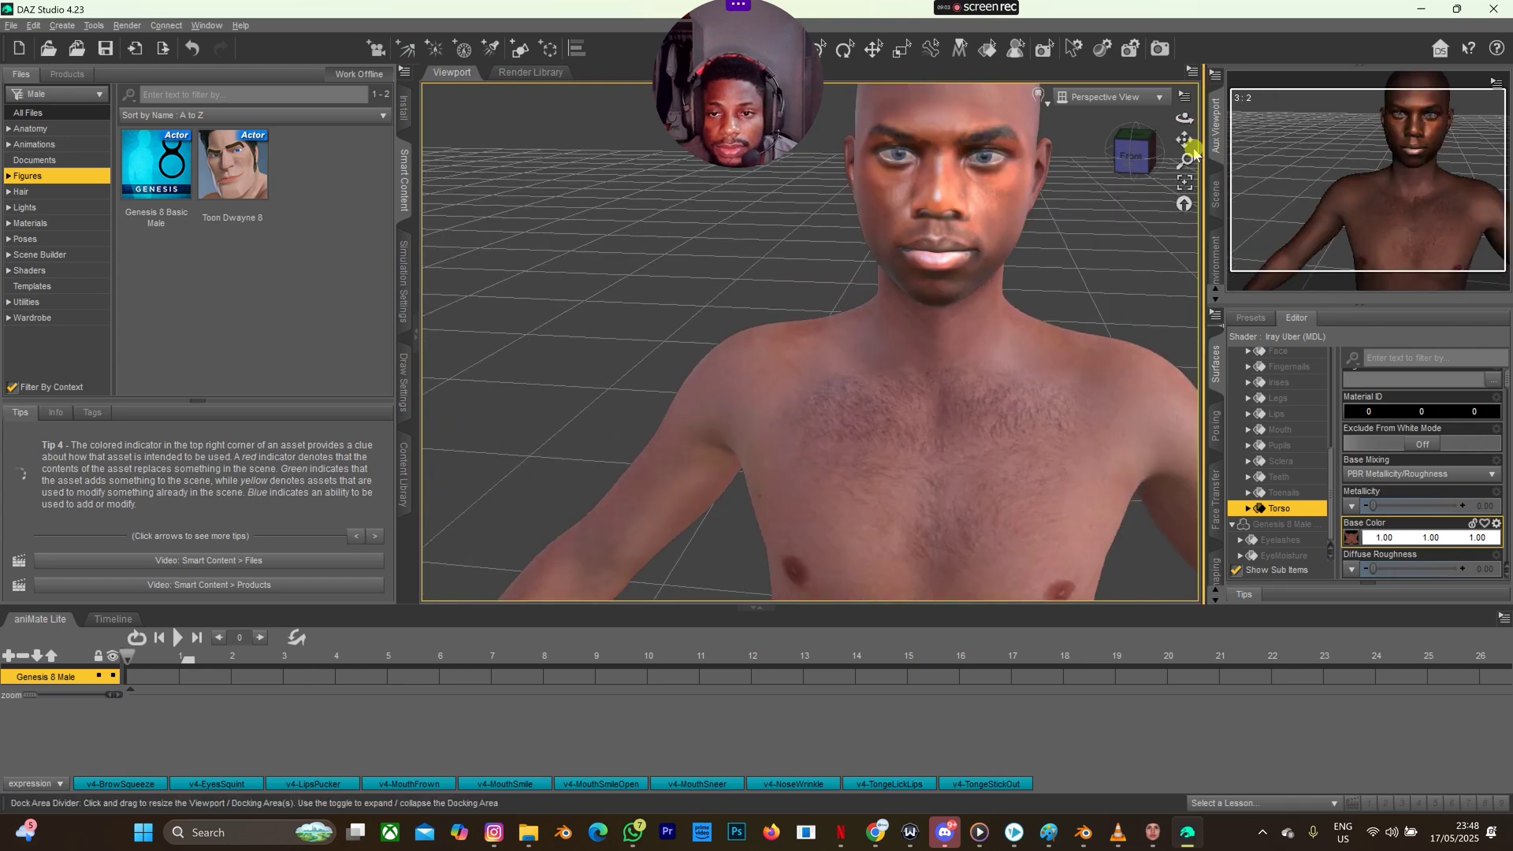
left_click_drag(1182, 139, 1181, 114)
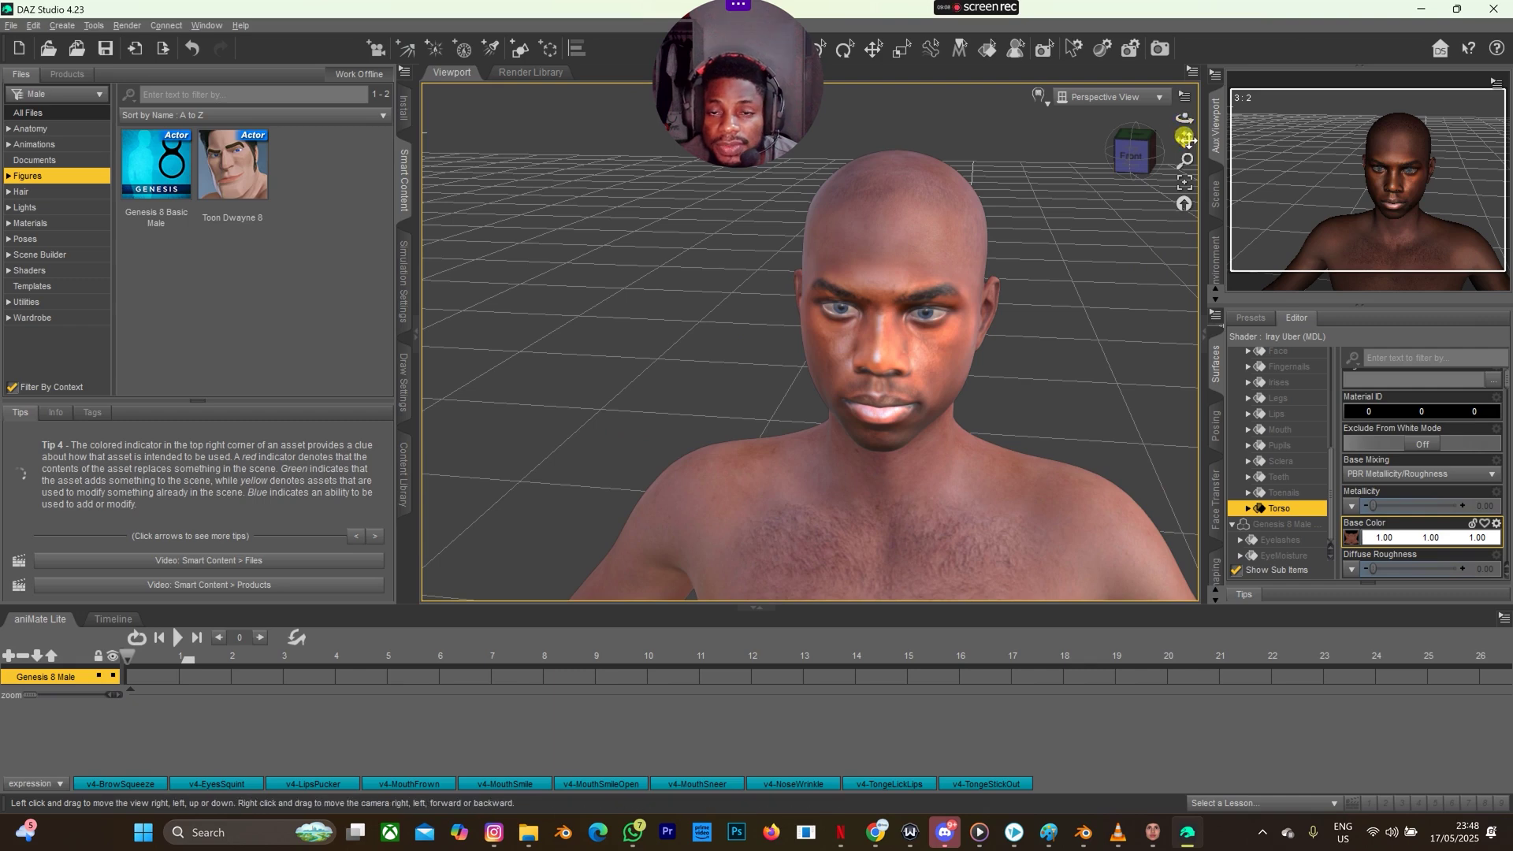
left_click_drag(1177, 113, 1178, 113)
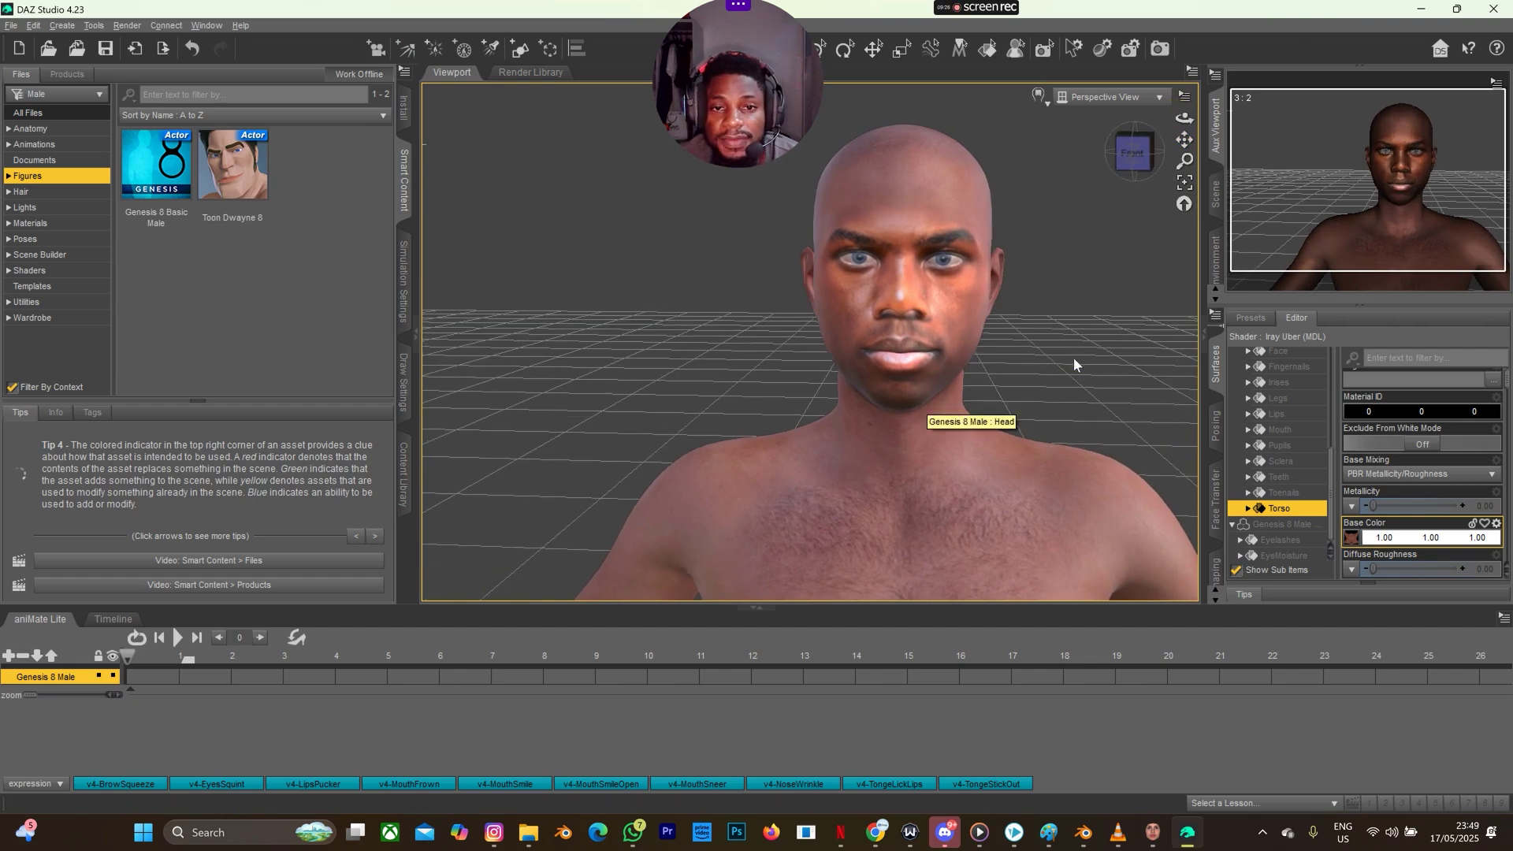
Start the Export To Blender command and choose the genesis8 folder in Documents as the destination.
left_click(11, 26)
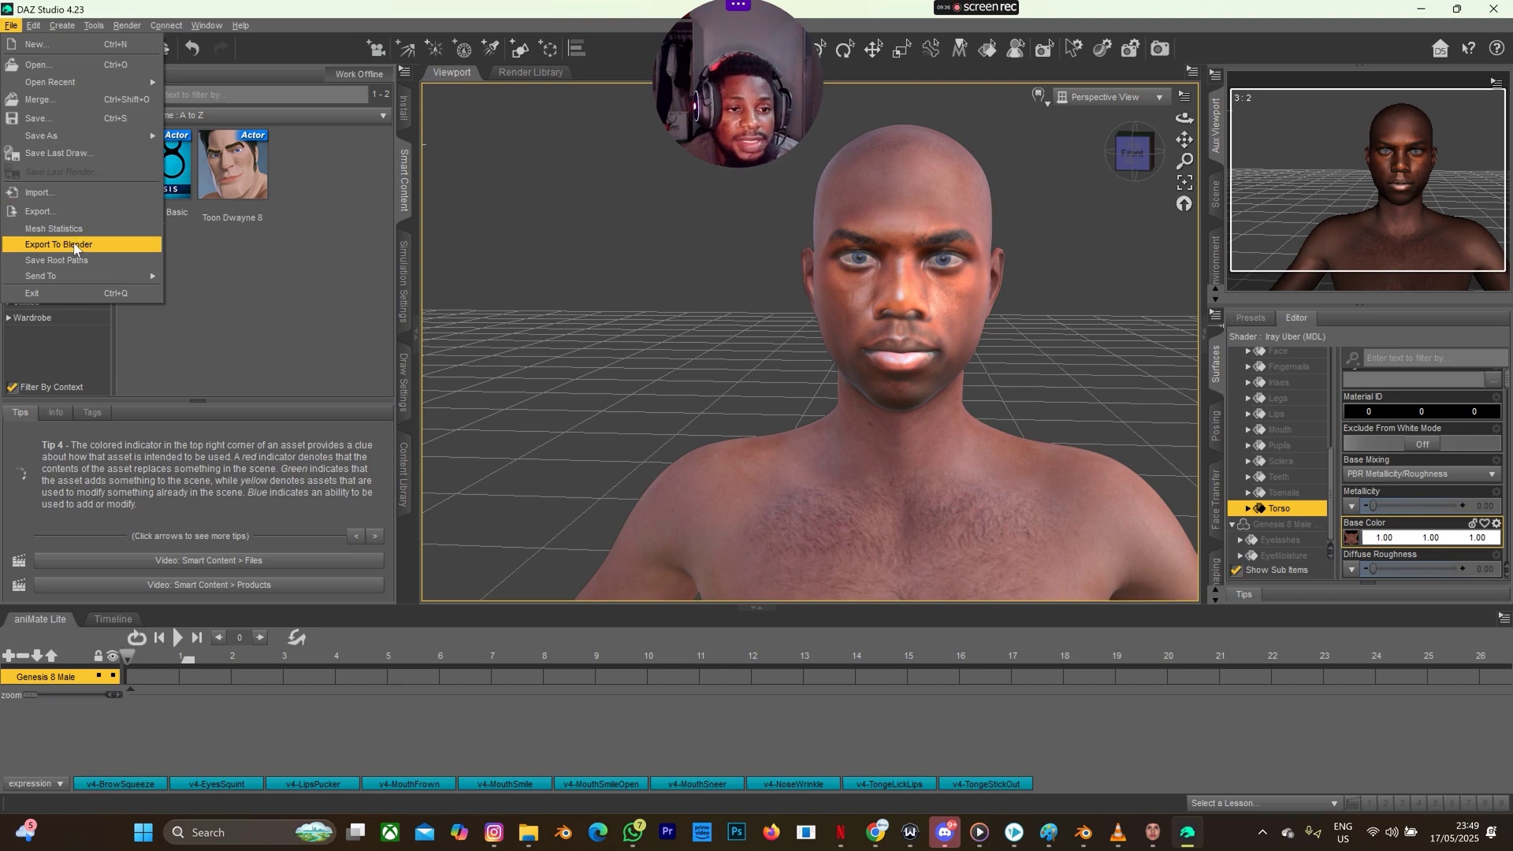
mouse_move(79, 276)
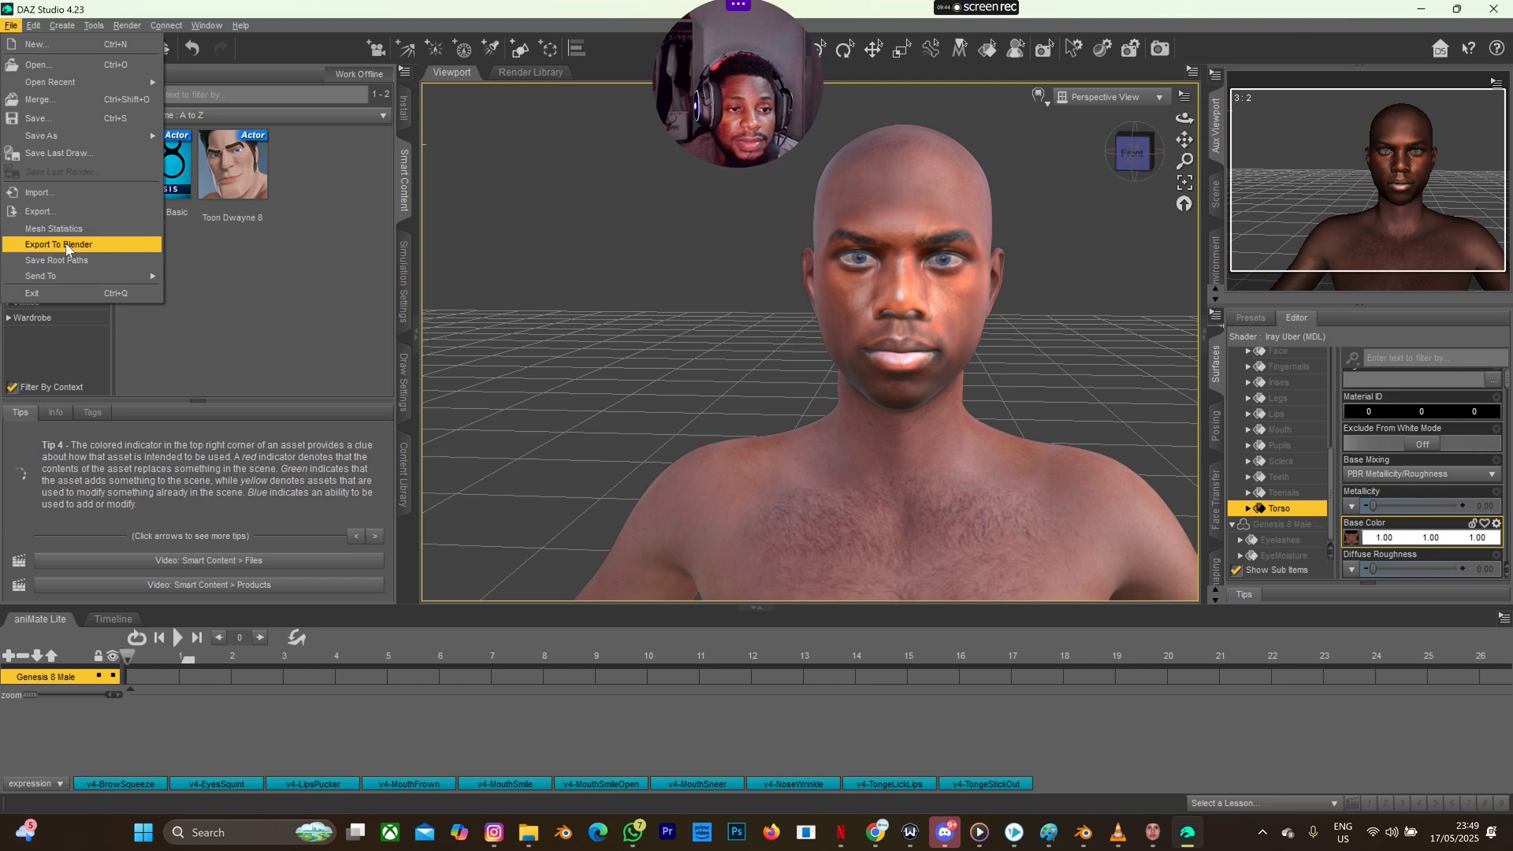
left_click(67, 248)
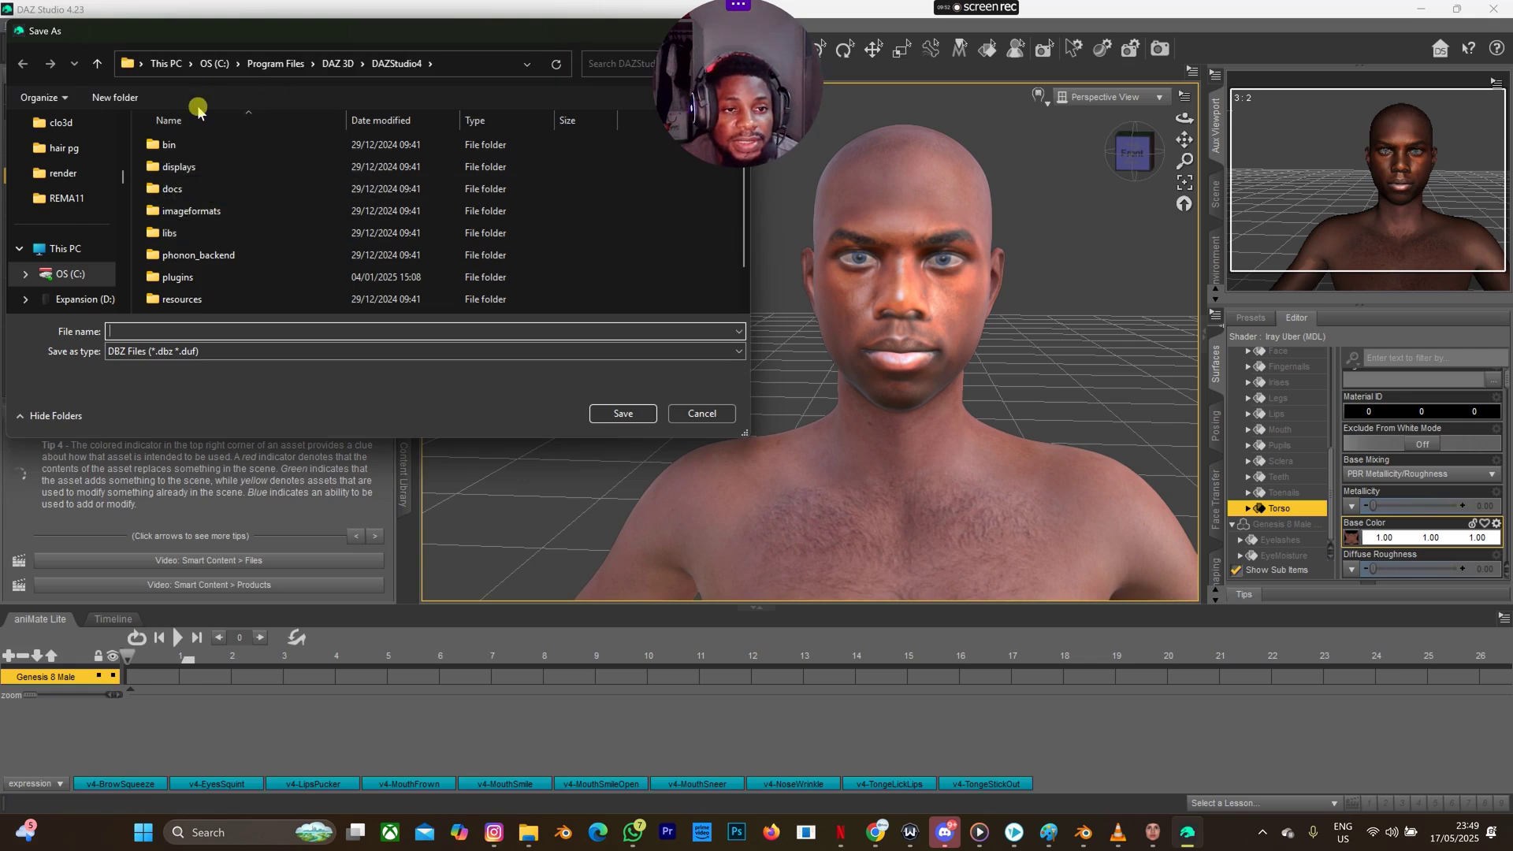
scroll(71, 248, "up", 5)
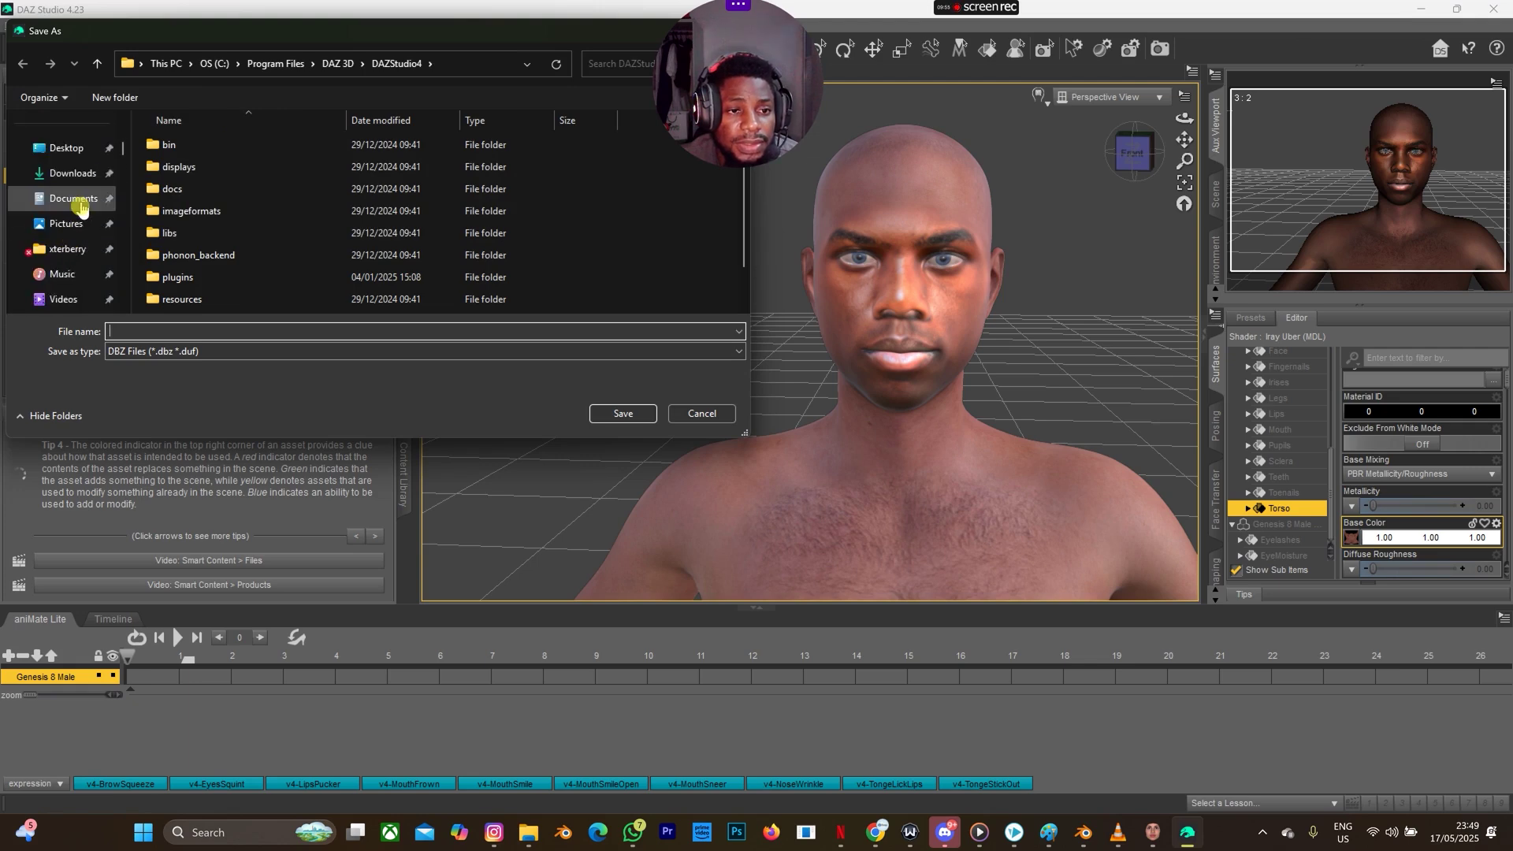
scroll(79, 207, "down", 5)
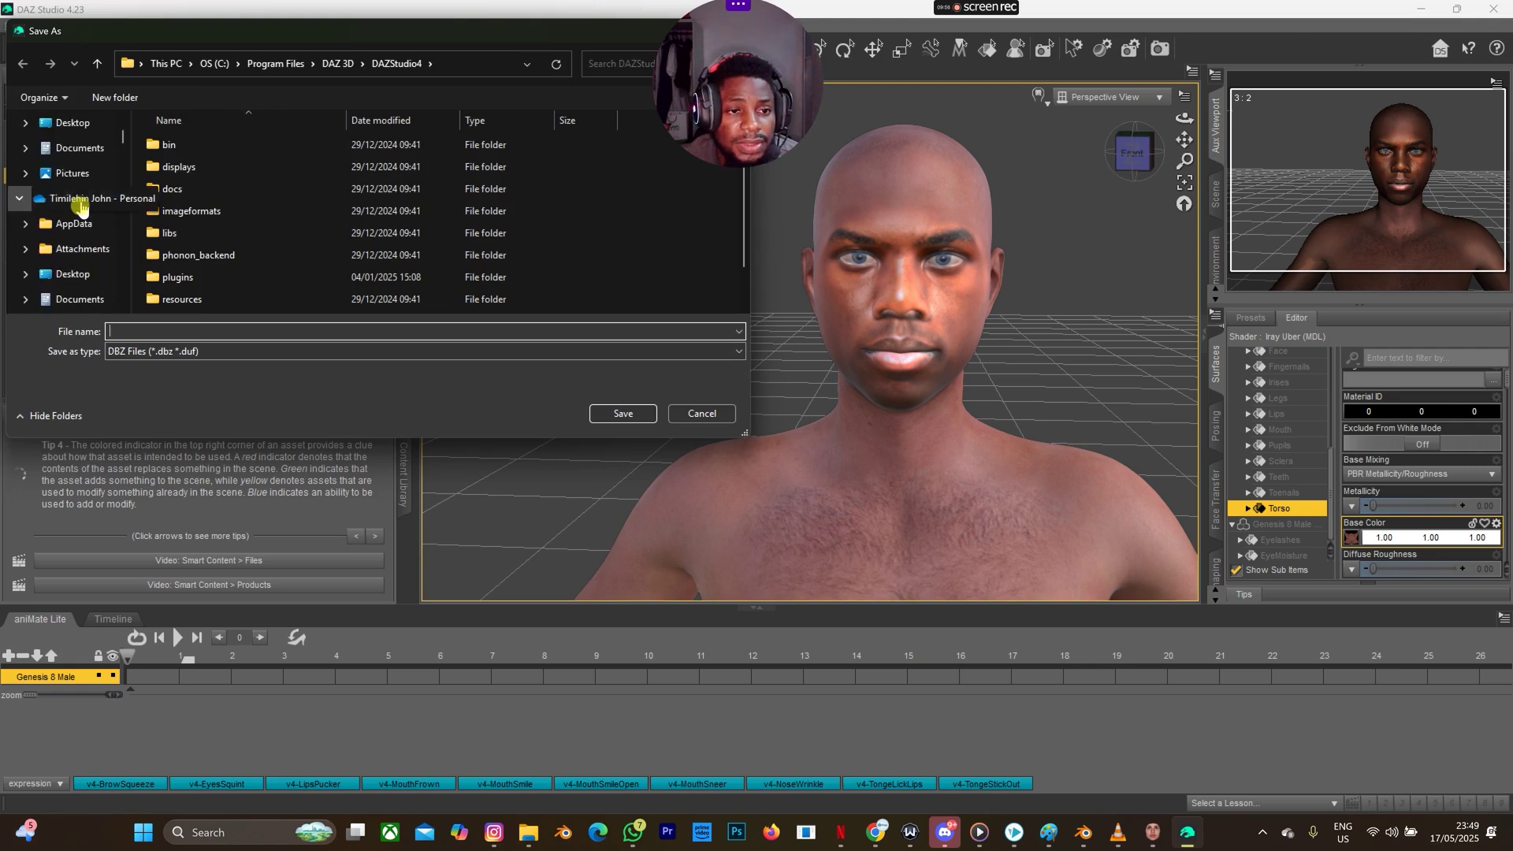
left_click(78, 149)
scroll(347, 237, "down", 3)
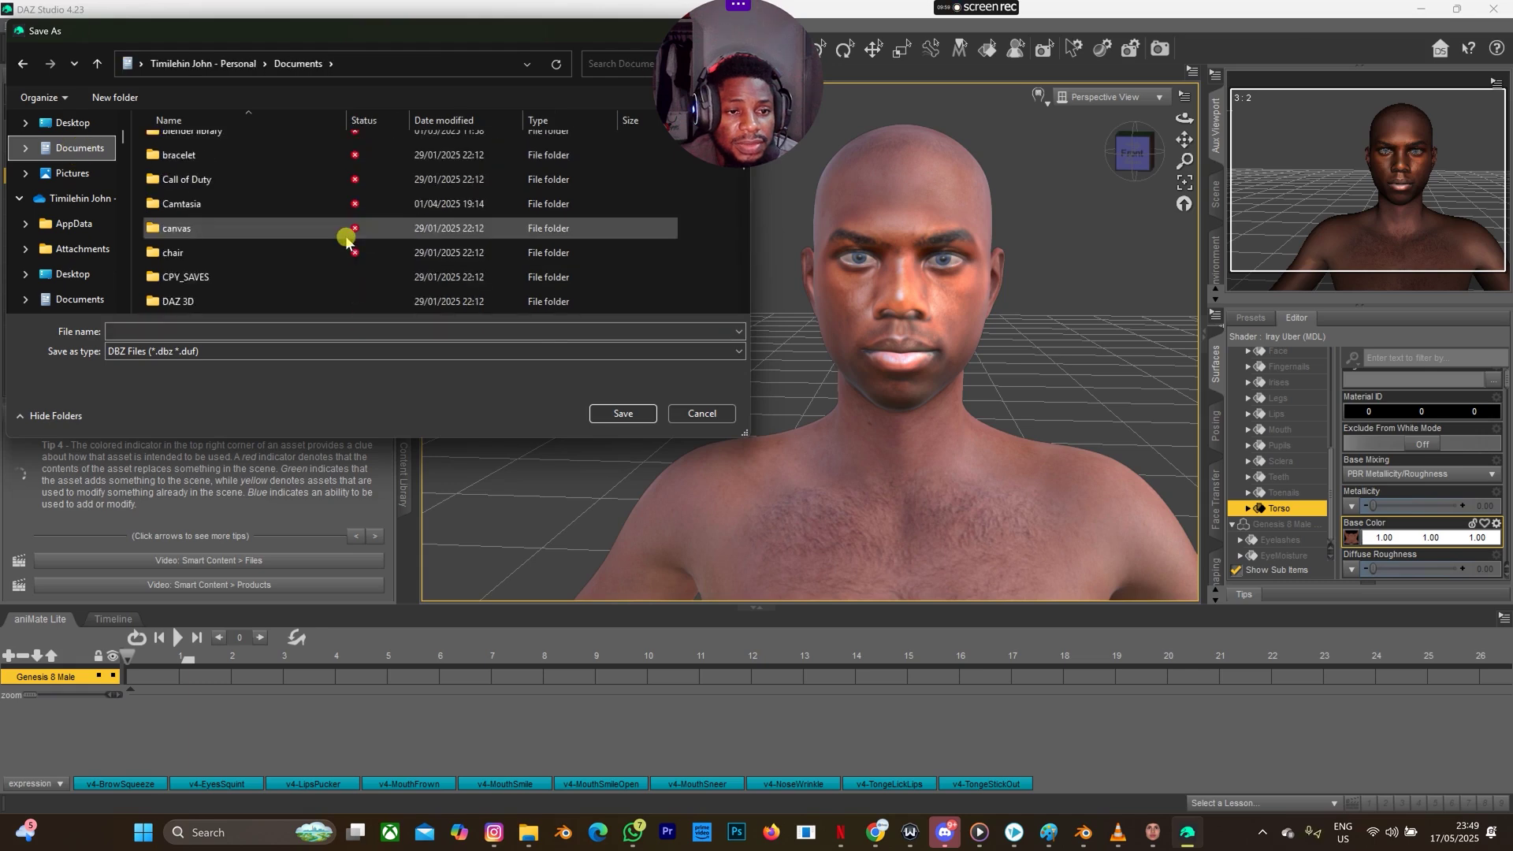
scroll(241, 203, "down", 1)
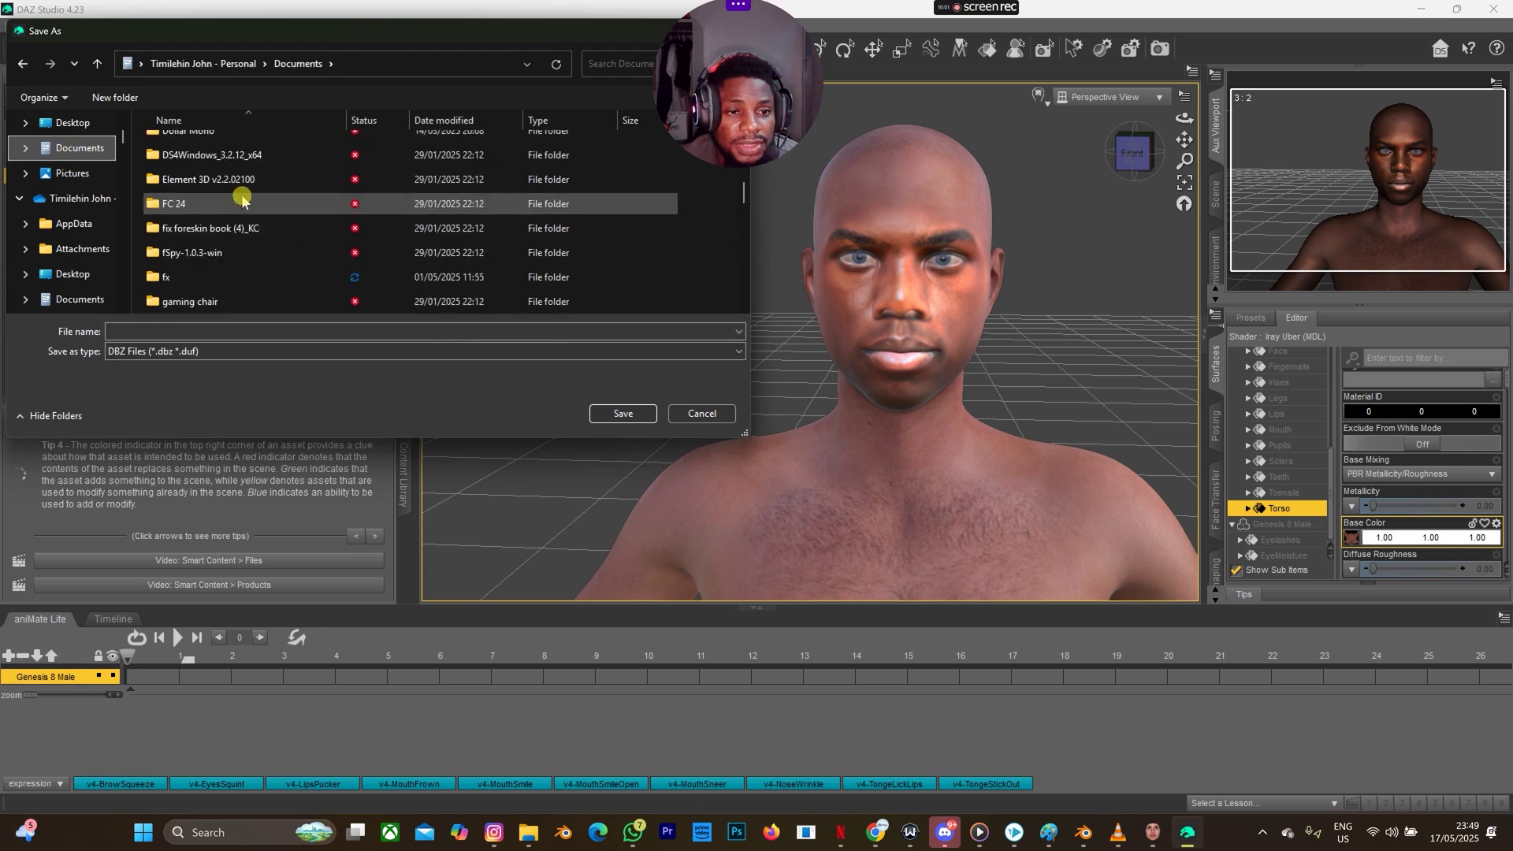
scroll(242, 203, "down", 4)
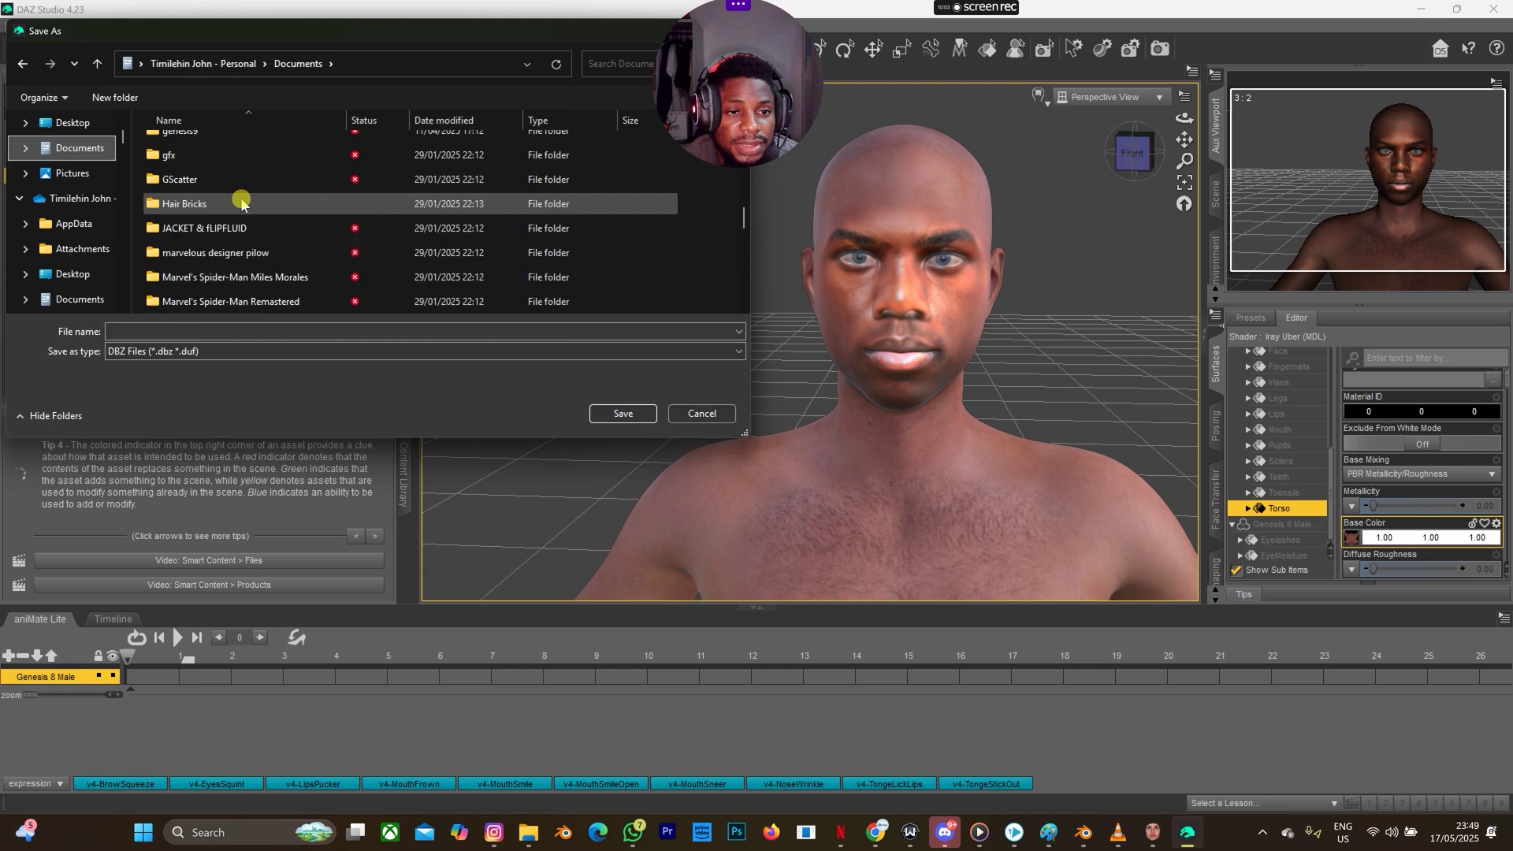
double_click(225, 167)
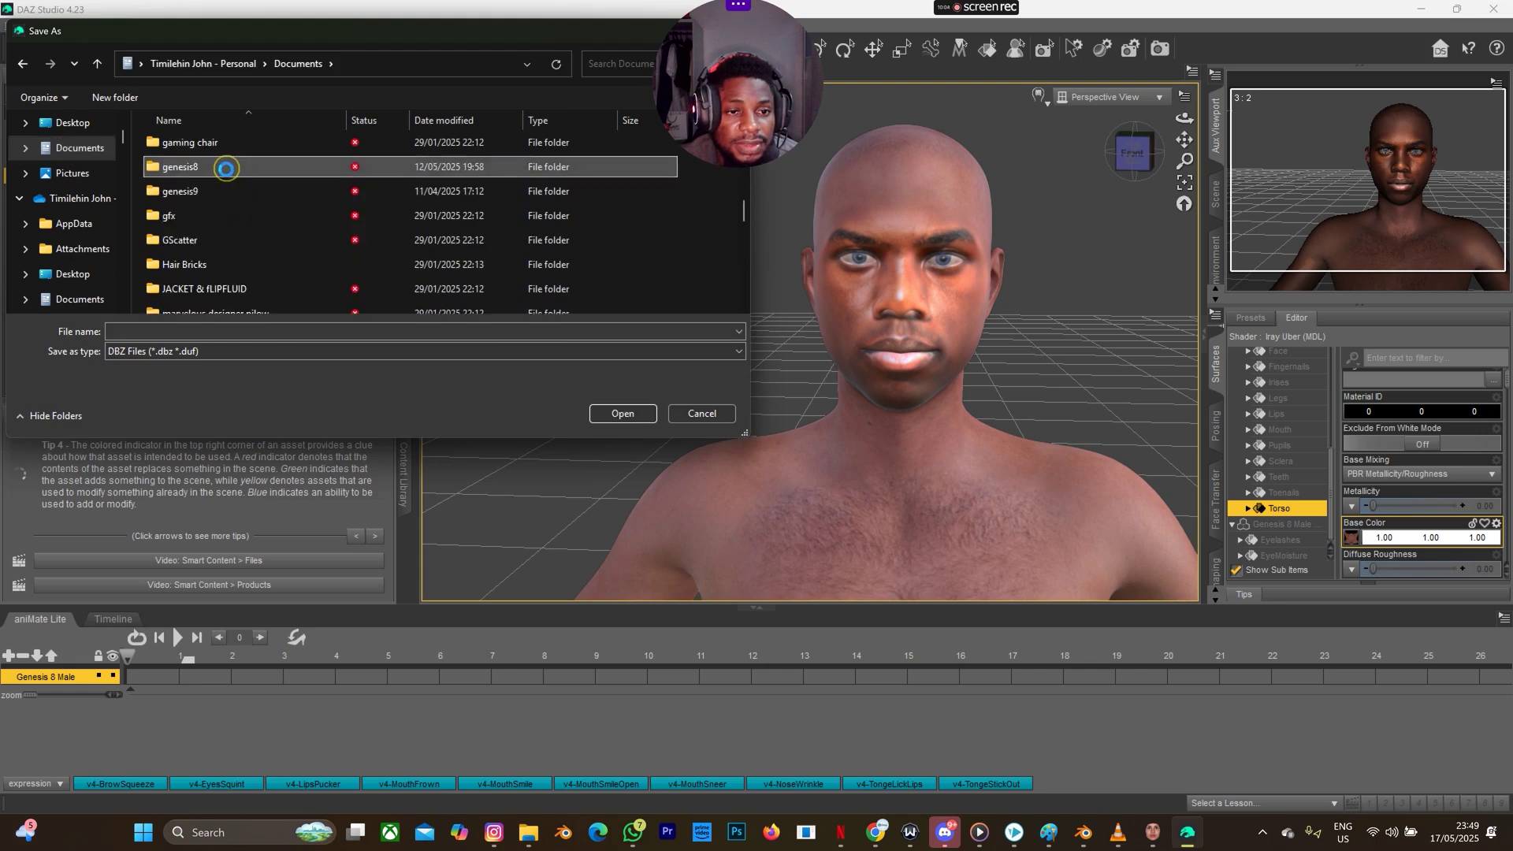
Name the Blender export REMA11 and export it with only Export HD UVs enabled.
left_click(167, 330)
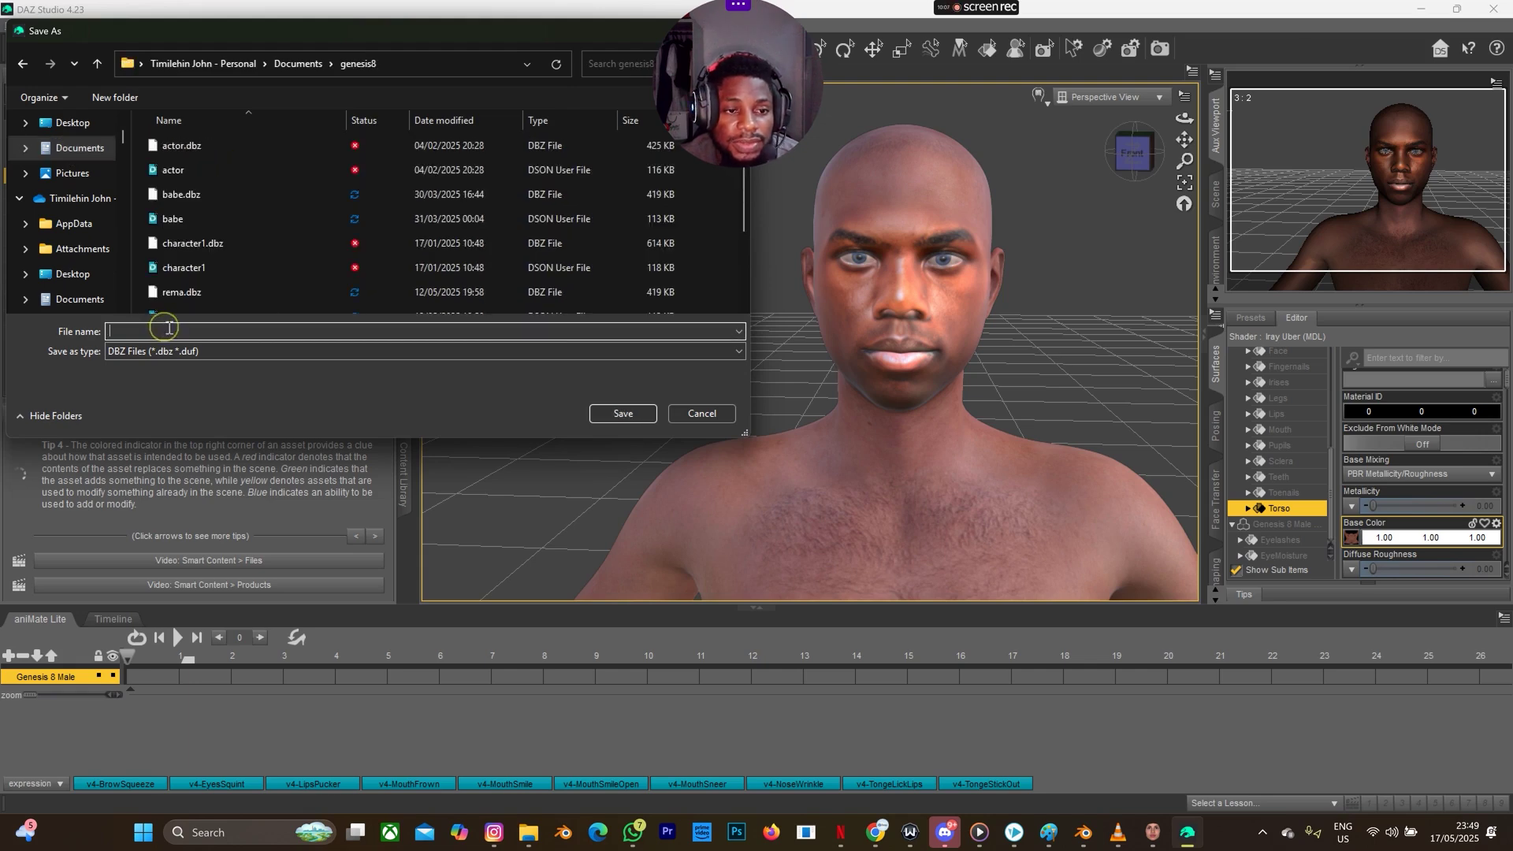
type("REMA")
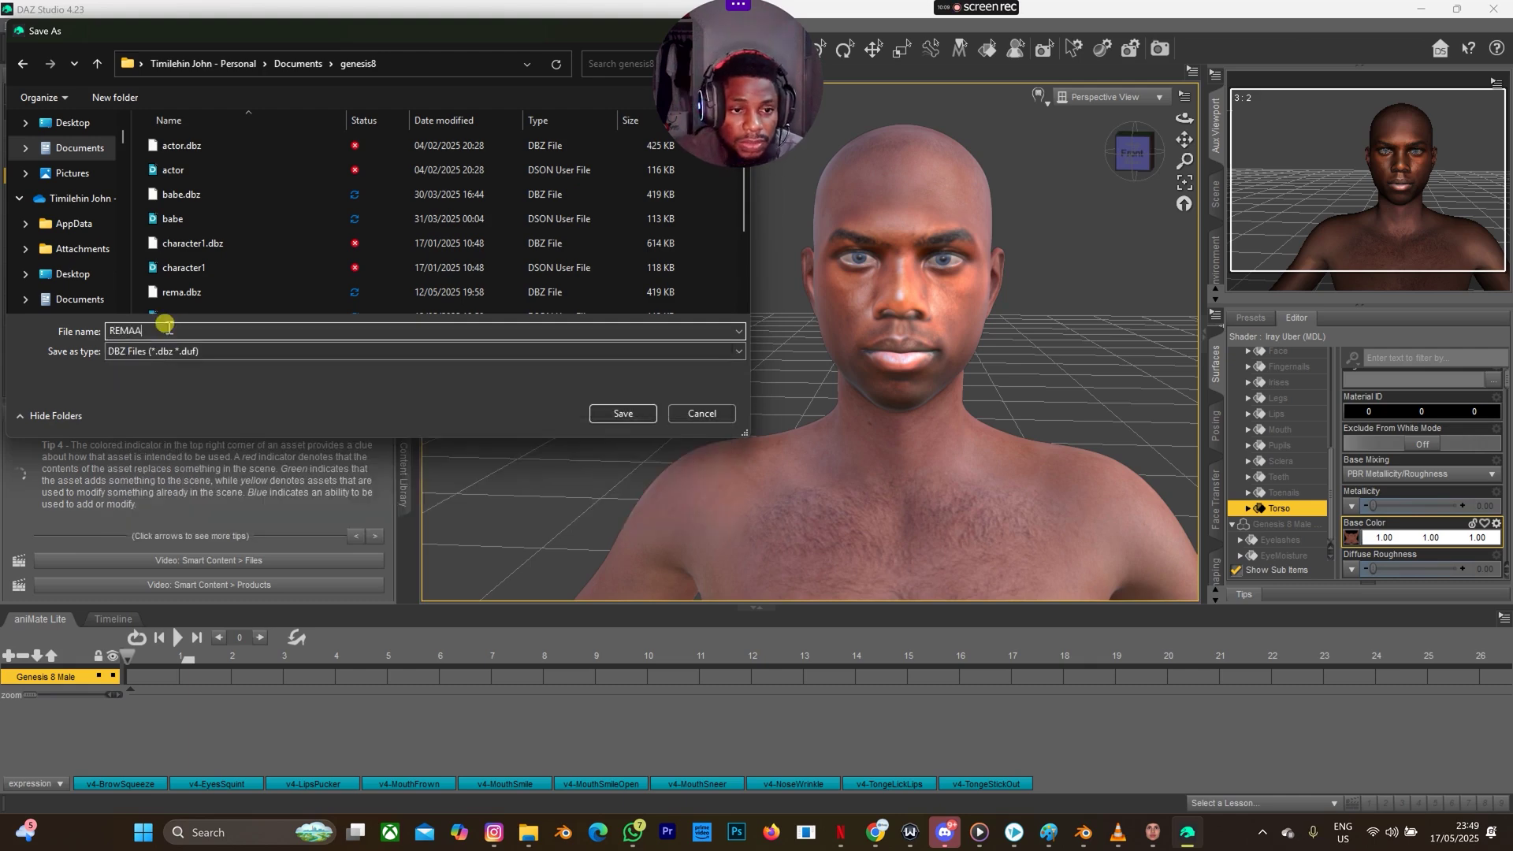
type("11")
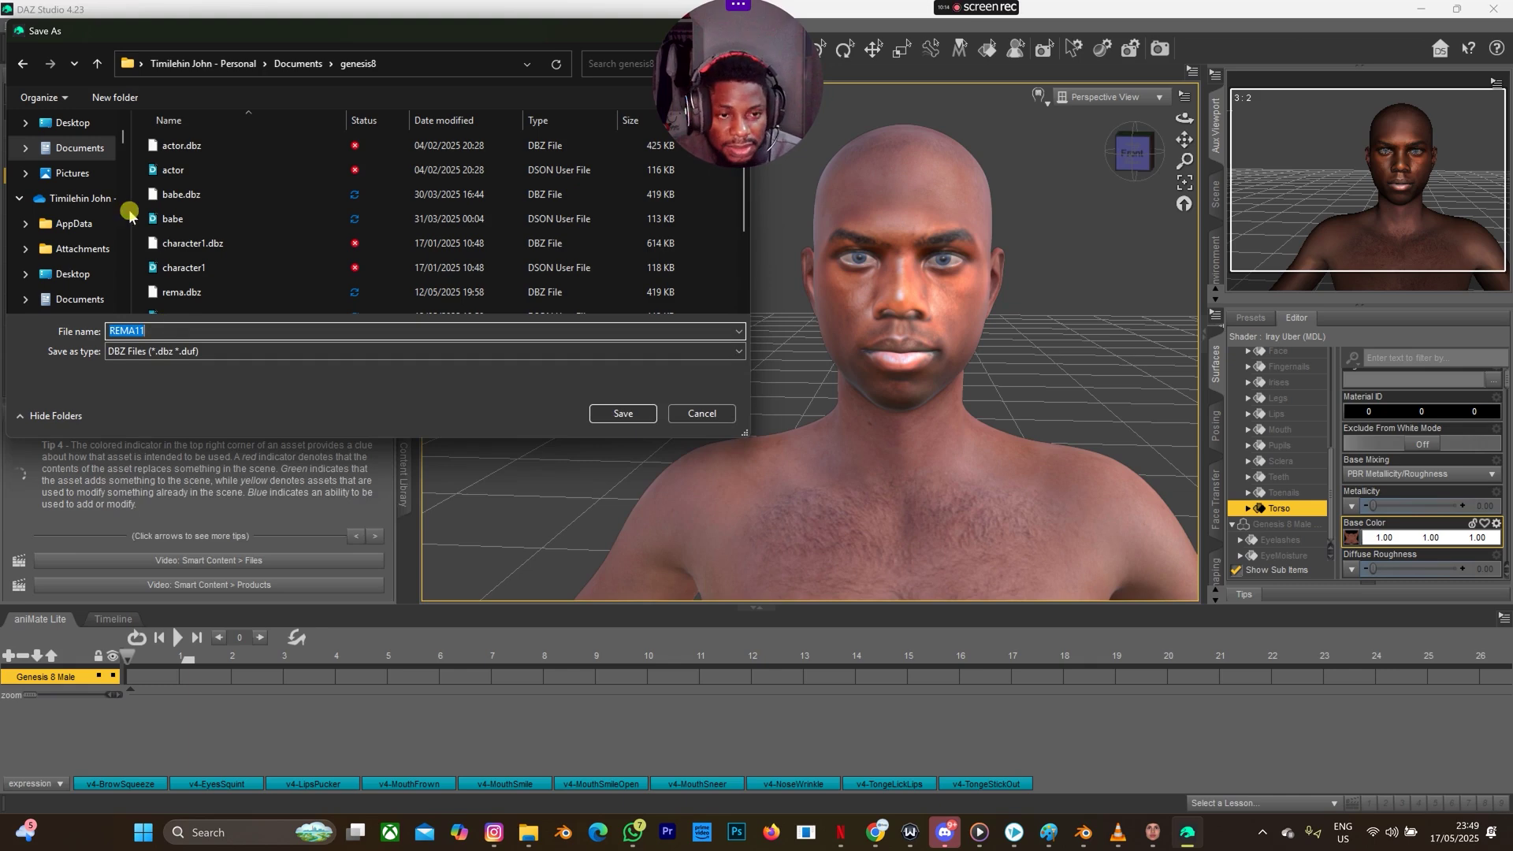
left_click(623, 414)
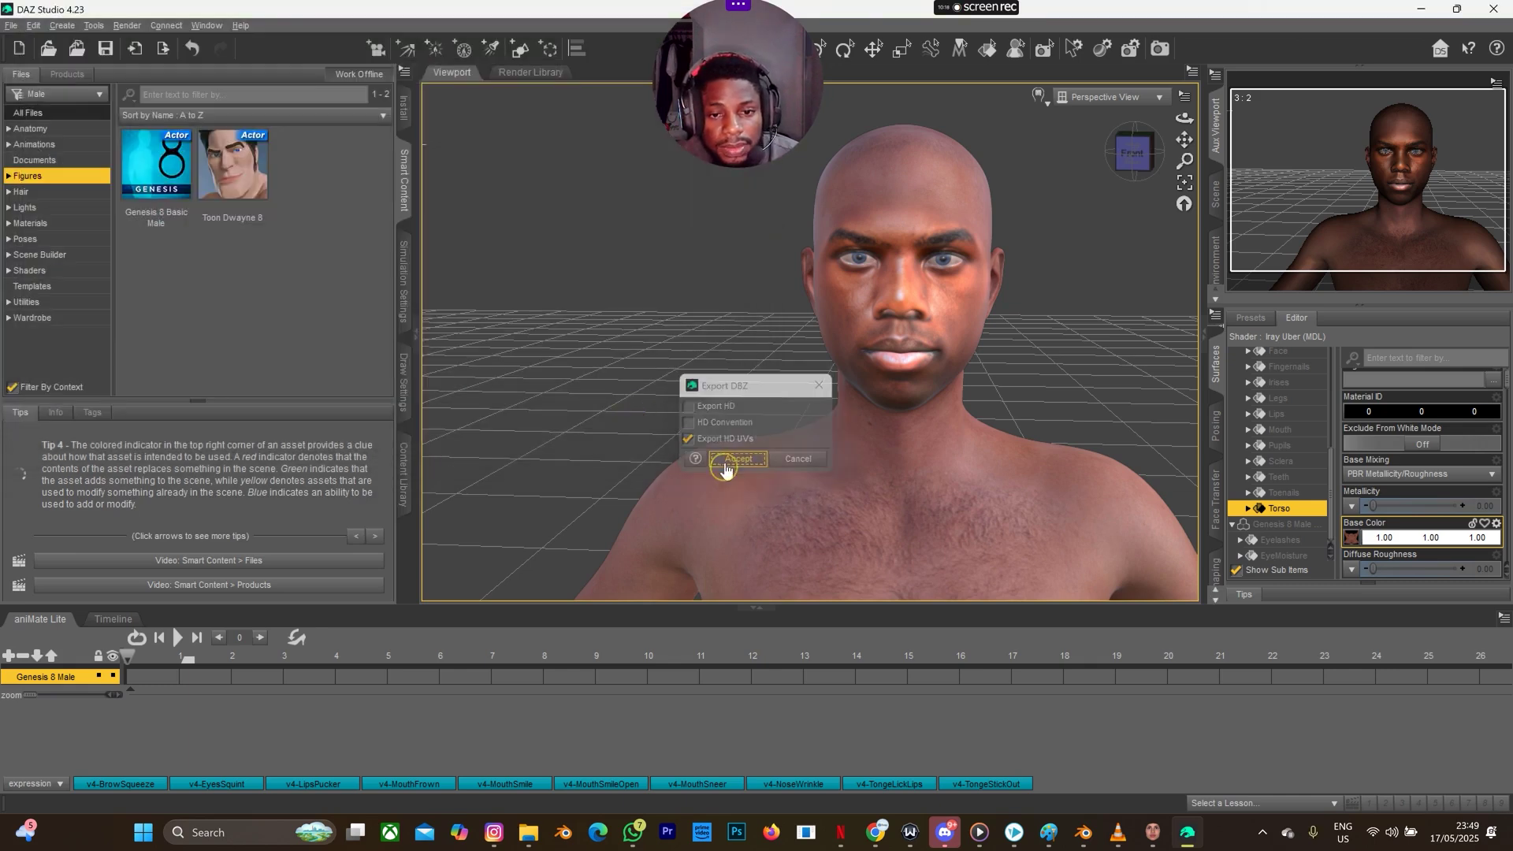
left_click(725, 463)
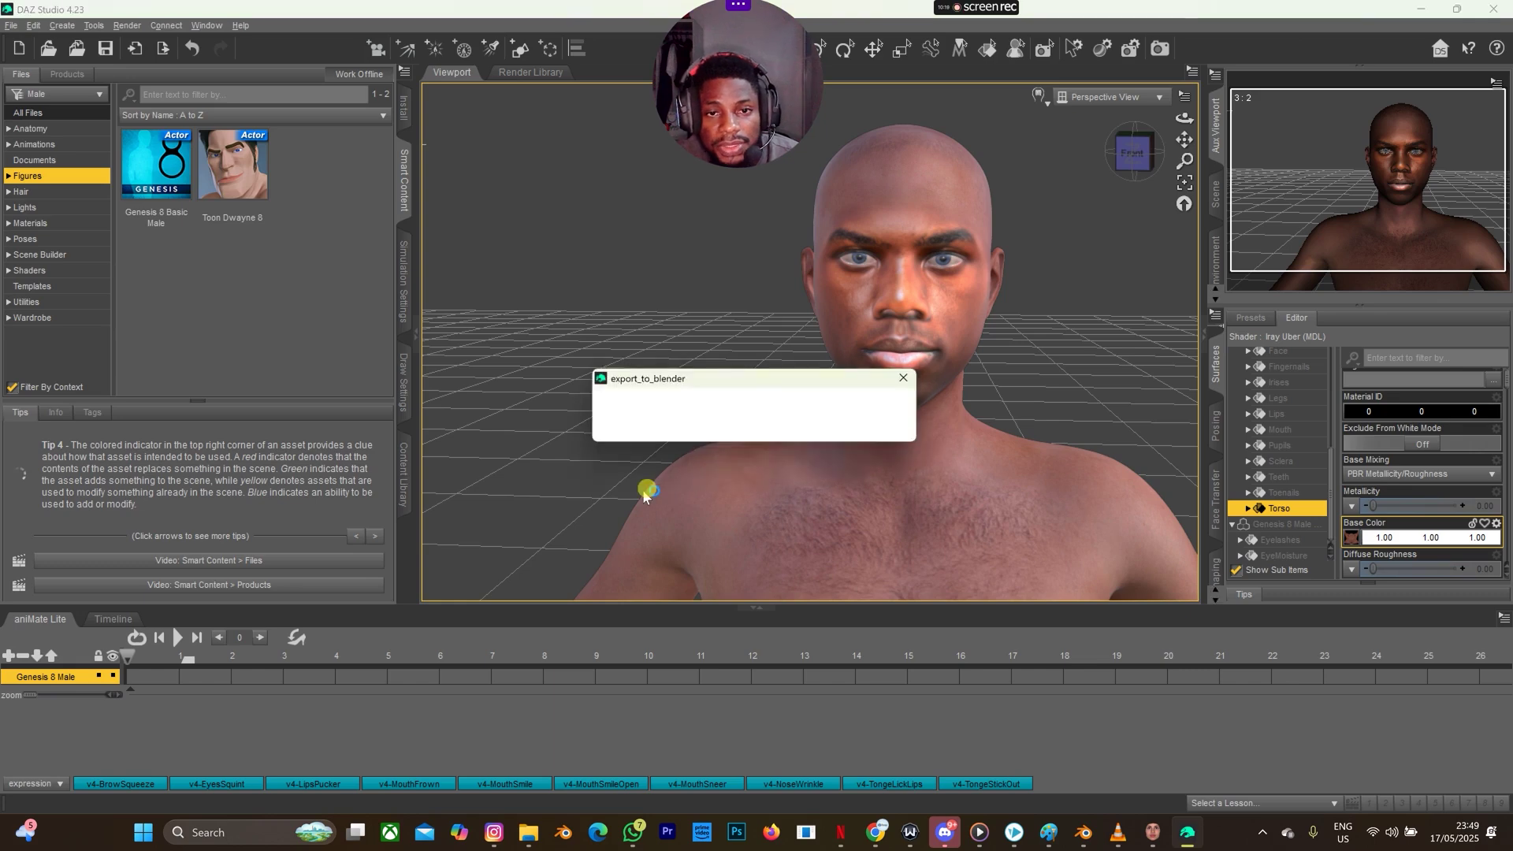
left_click(736, 431)
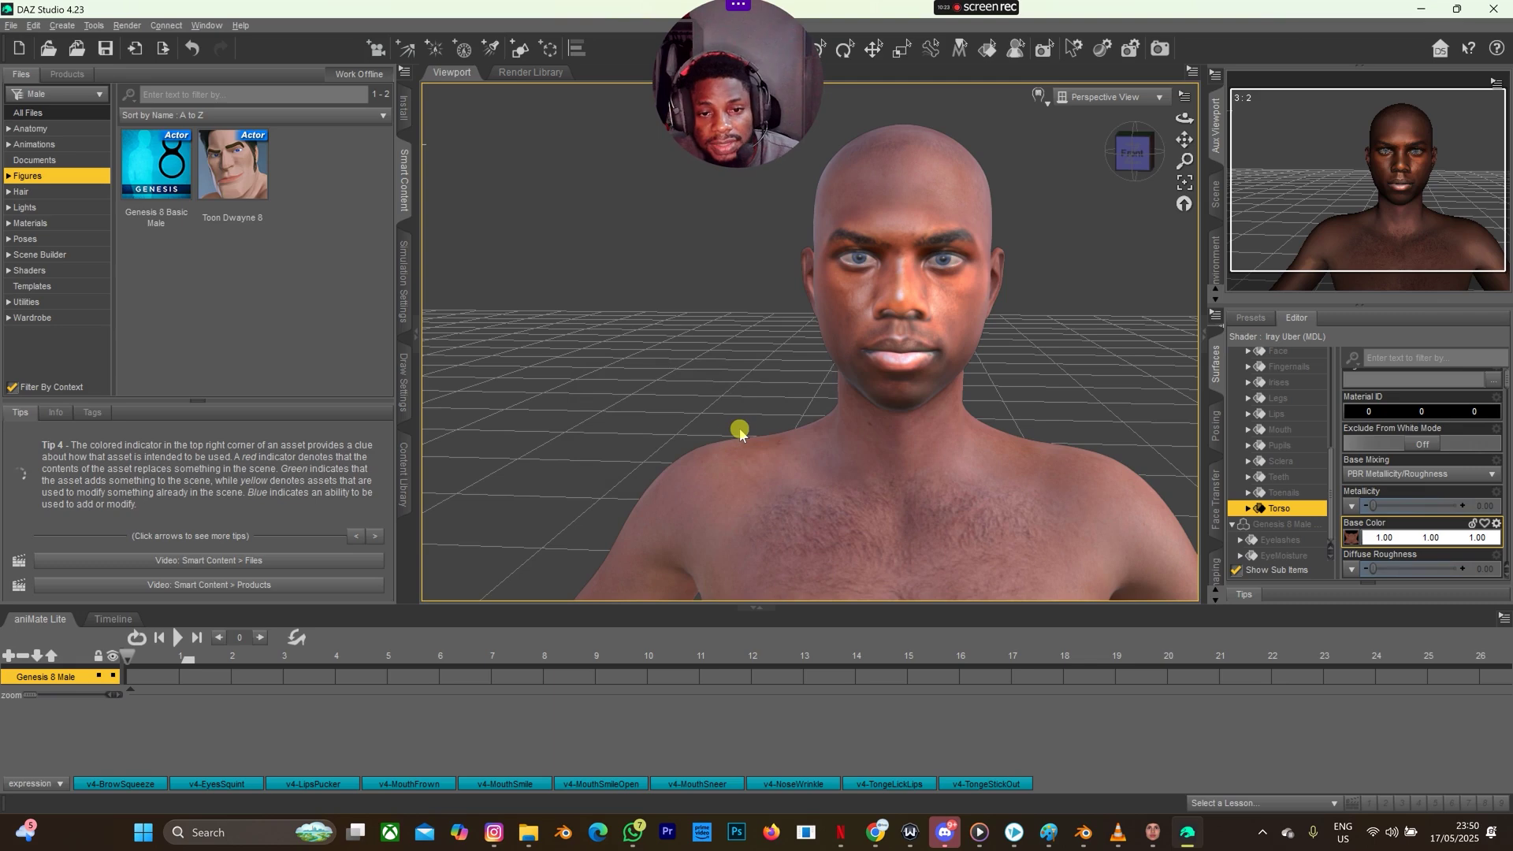
Save the scene as REMA11 in DSON User File format in the genesis8 folder, accepting the default scene save options.
key("ctrl+s")
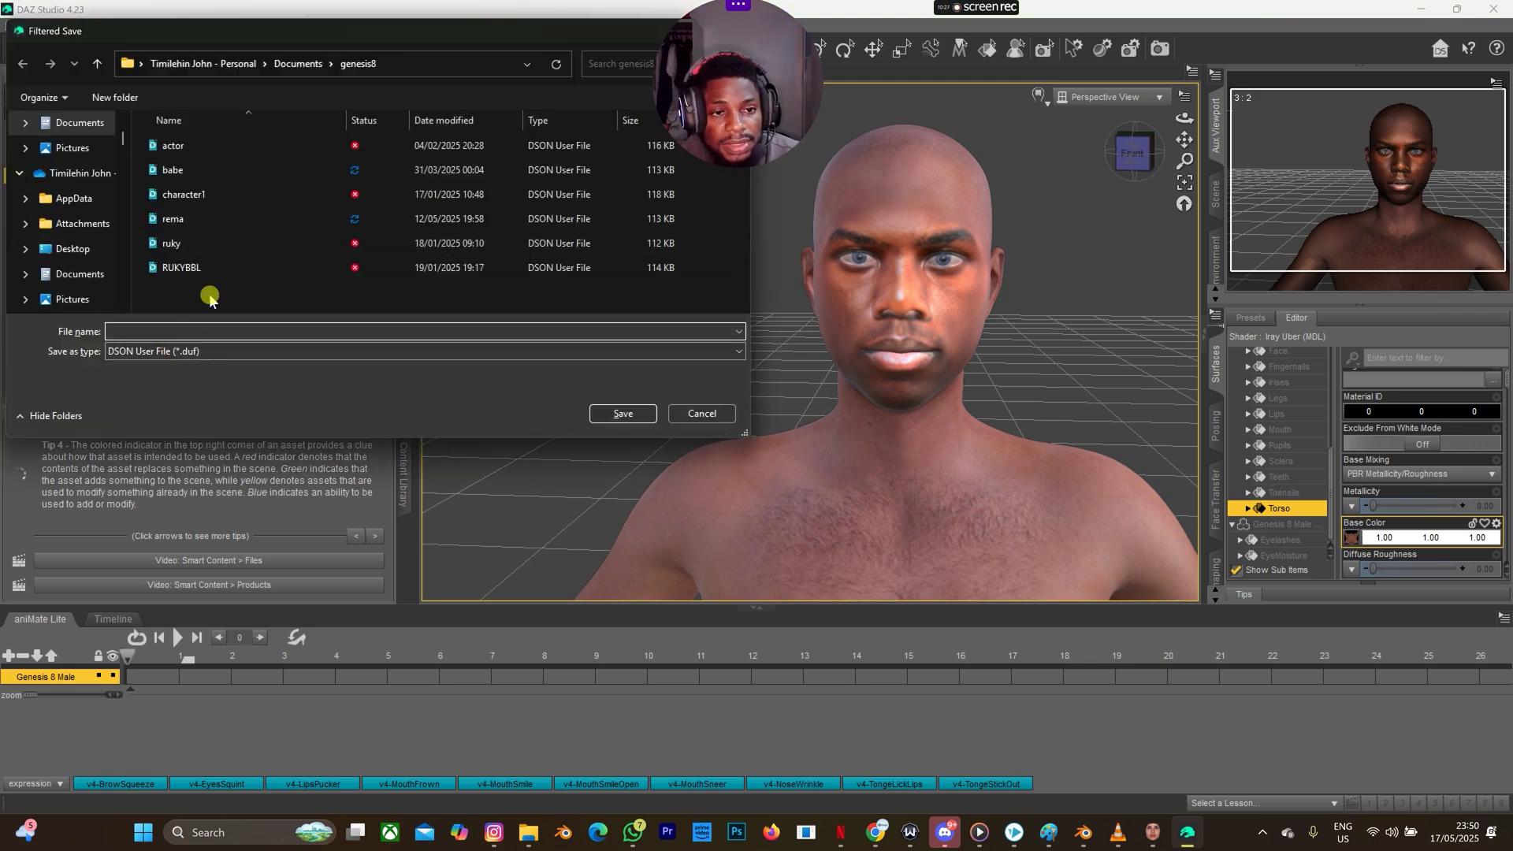
type("REMA11")
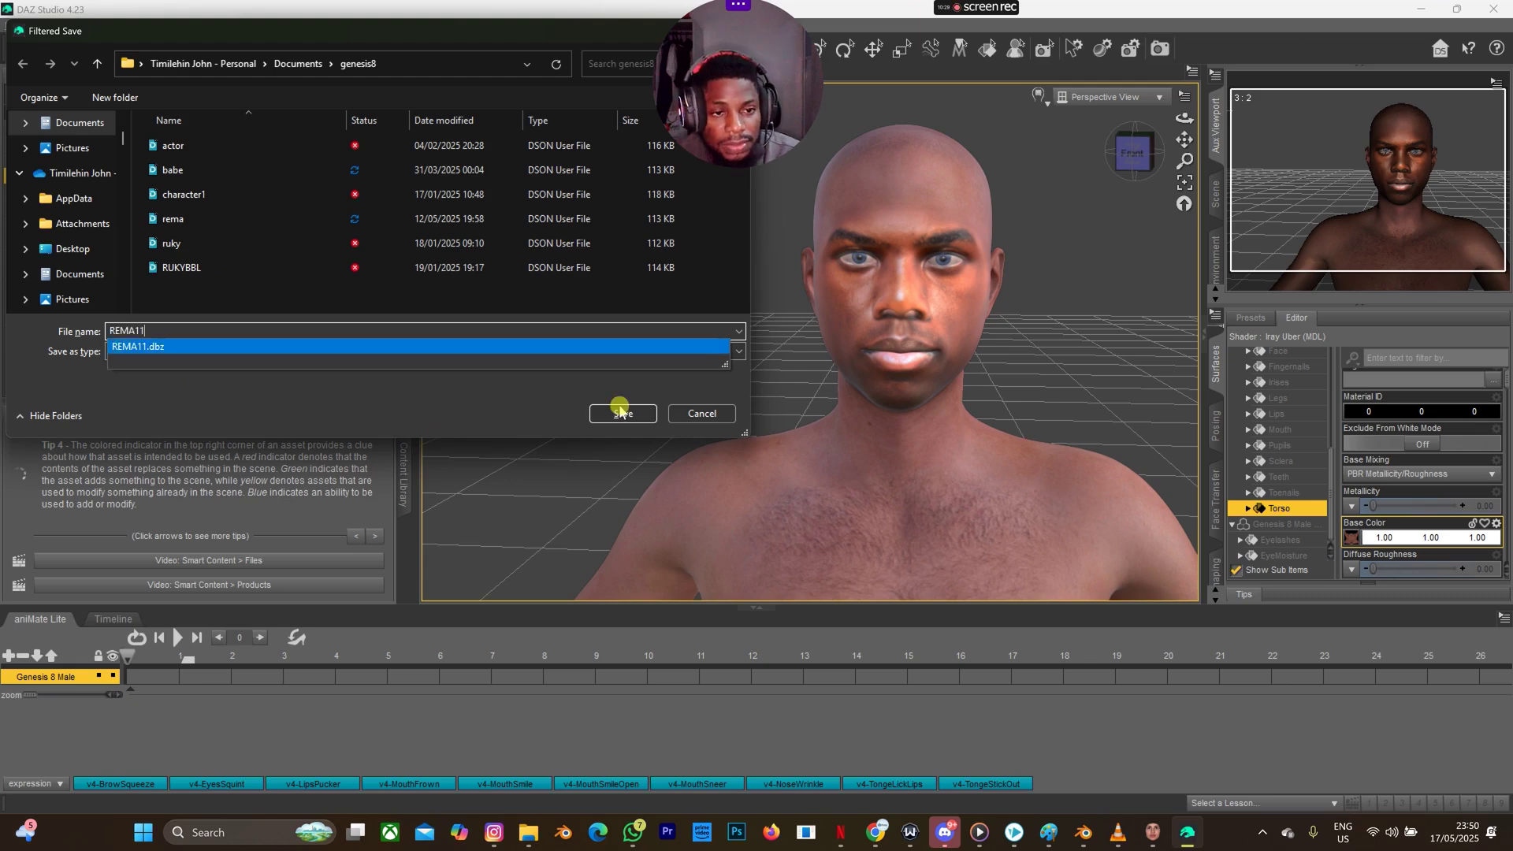
left_click(630, 298)
left_click(622, 410)
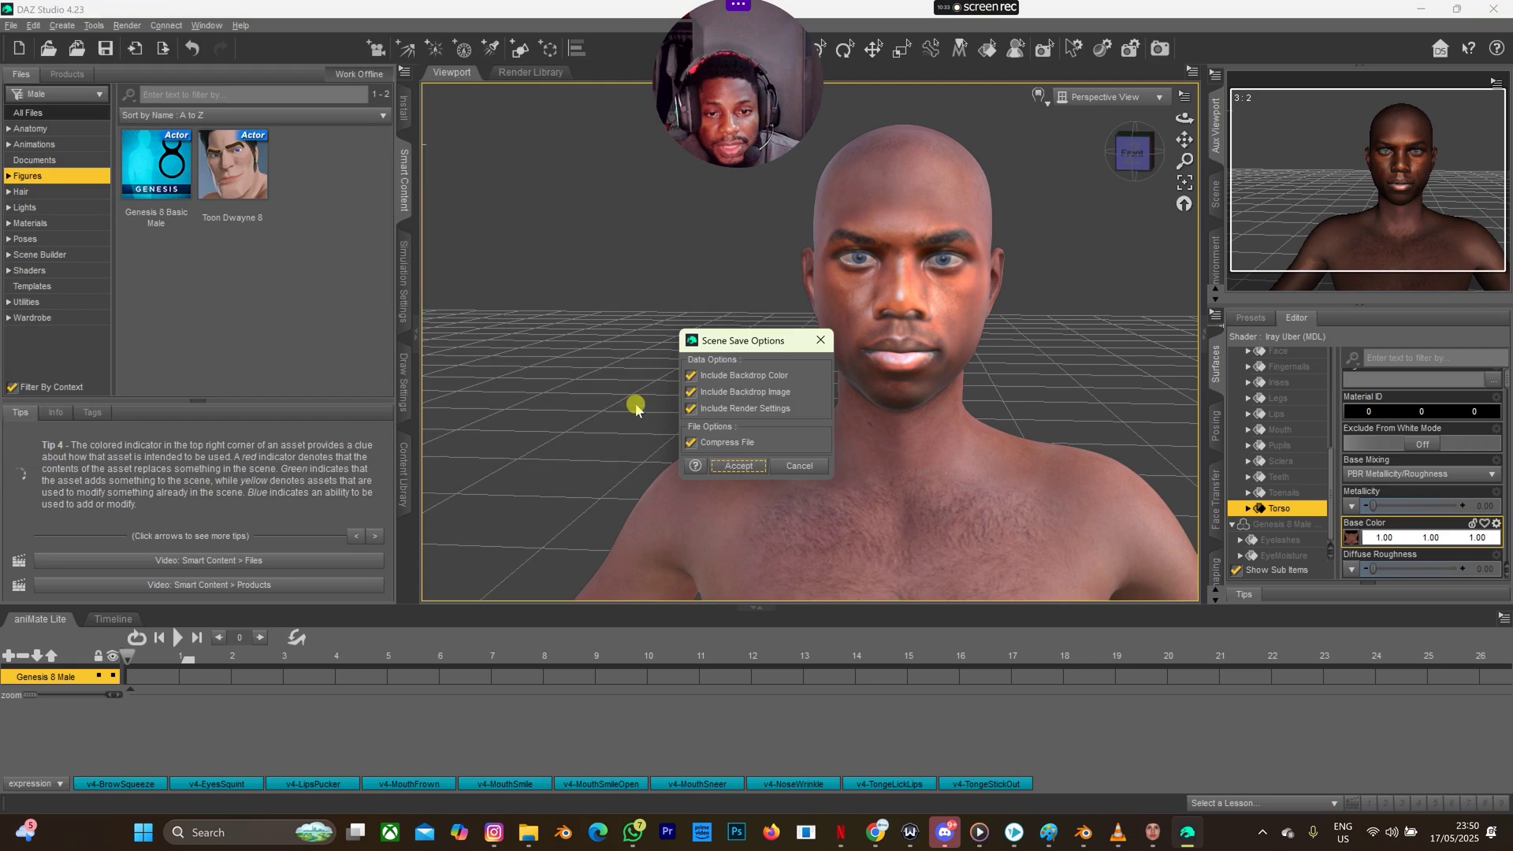
left_click(739, 468)
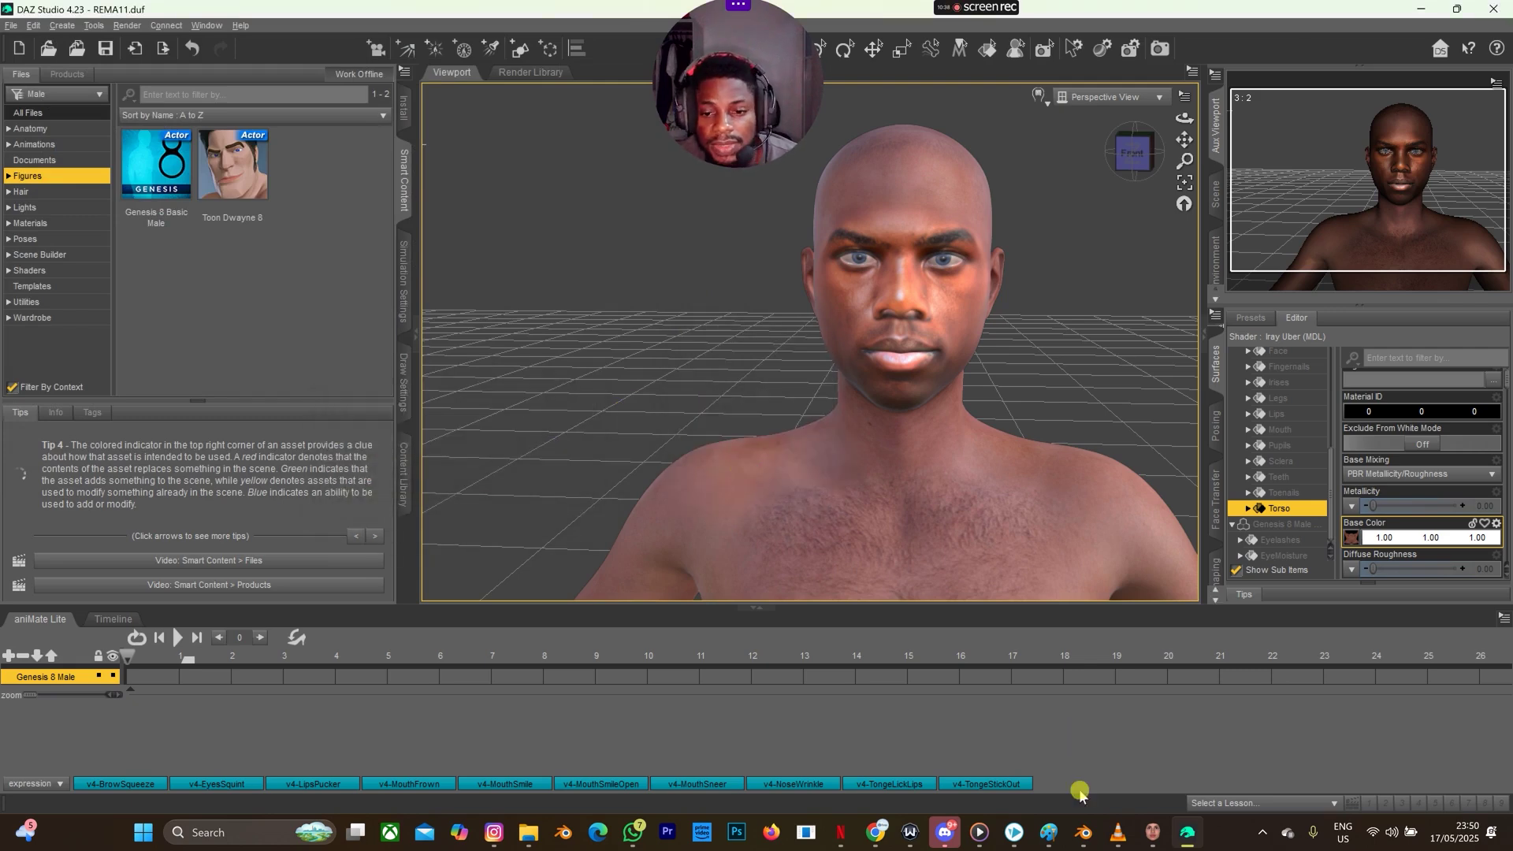
Switch to Blender and open the Easy Import DAZ file browser from the DAZ Setup add-on.
left_click(1084, 832)
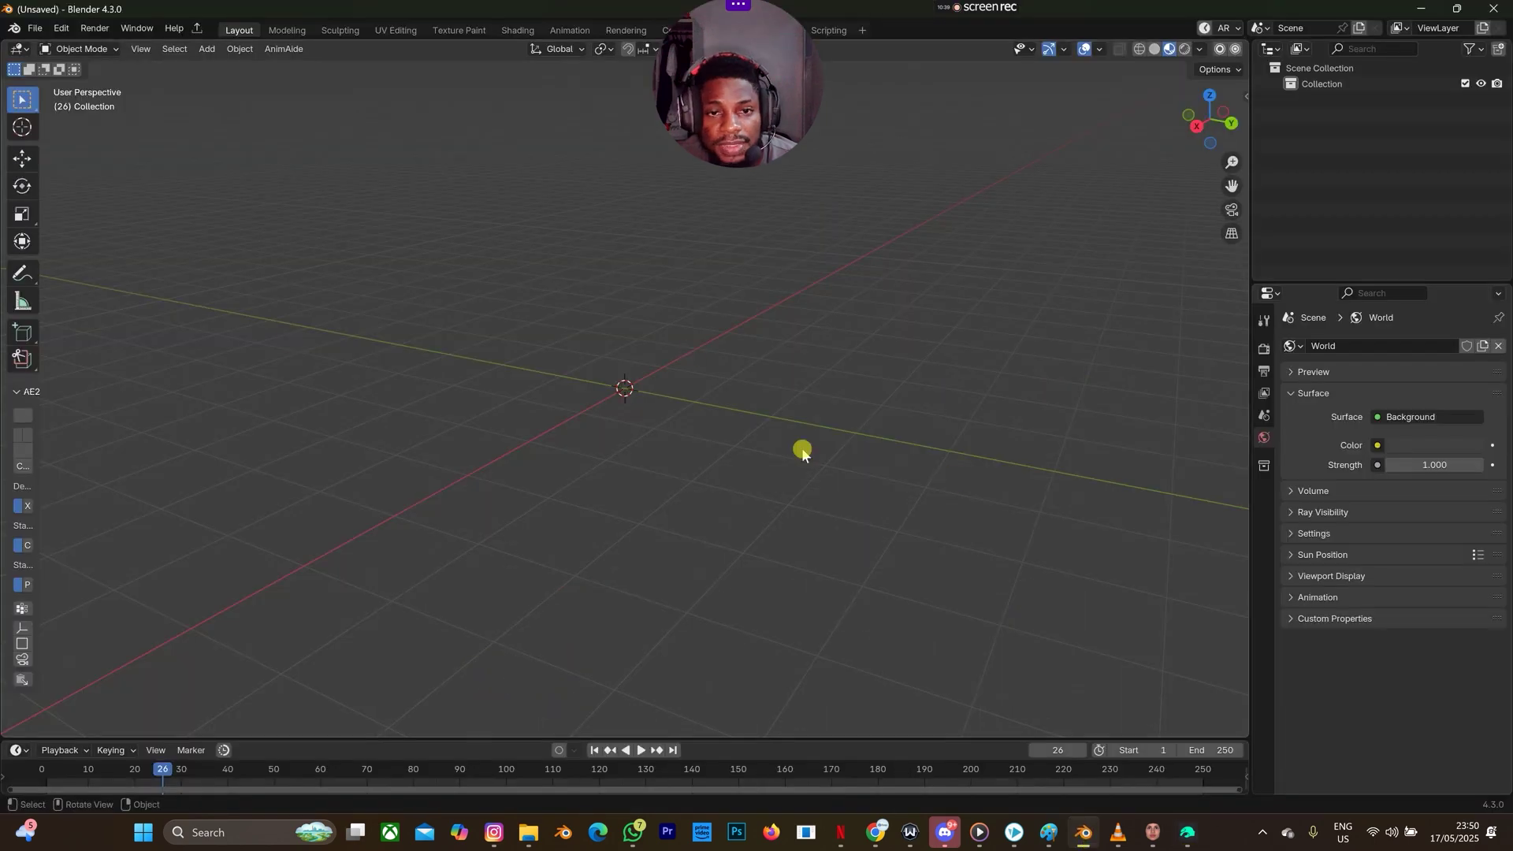
key("n")
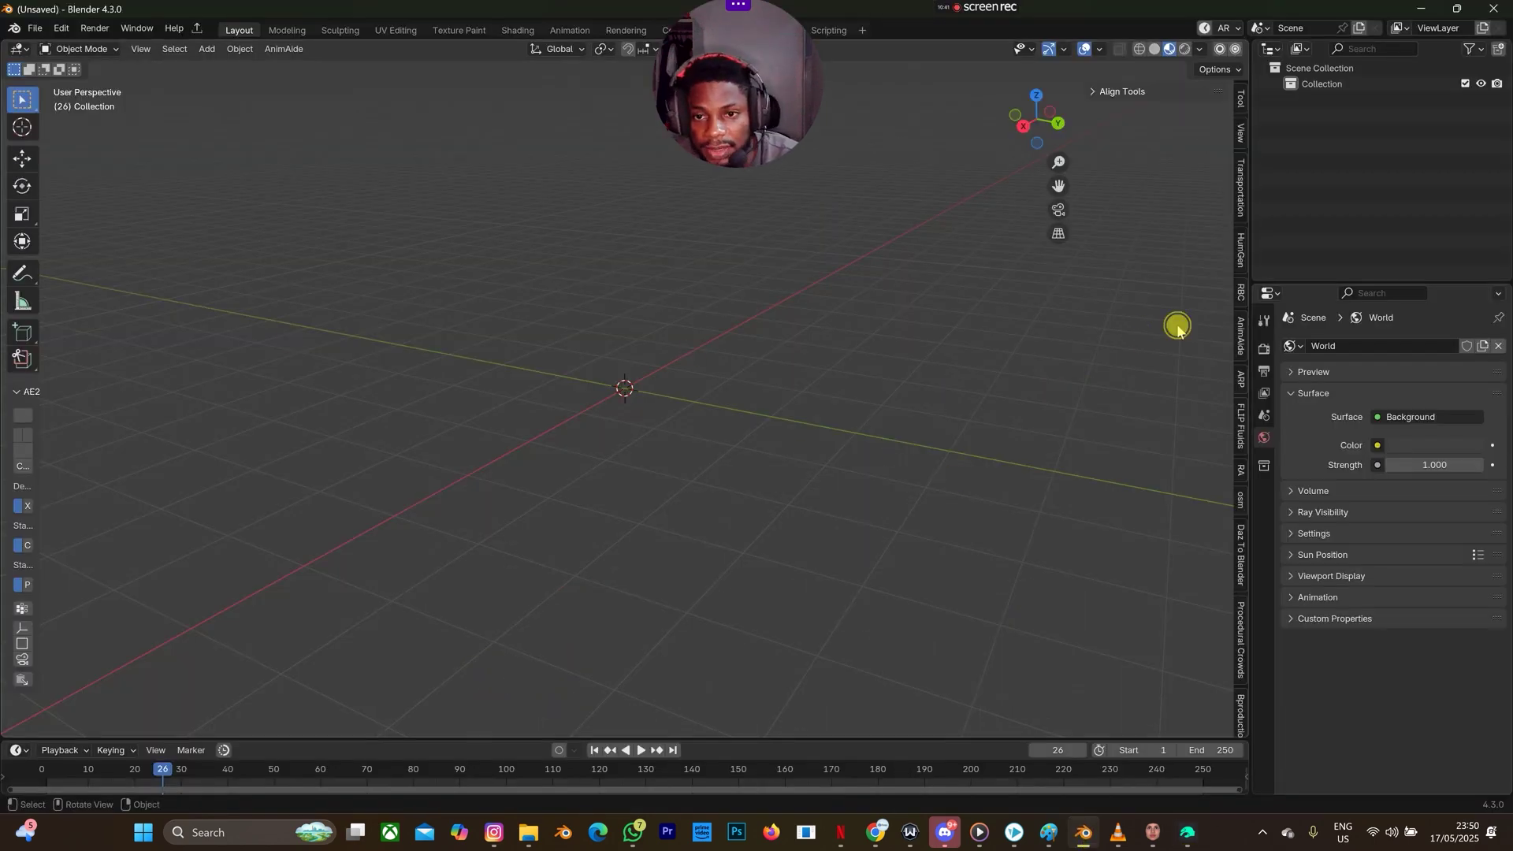
scroll(1238, 312, "down", 15)
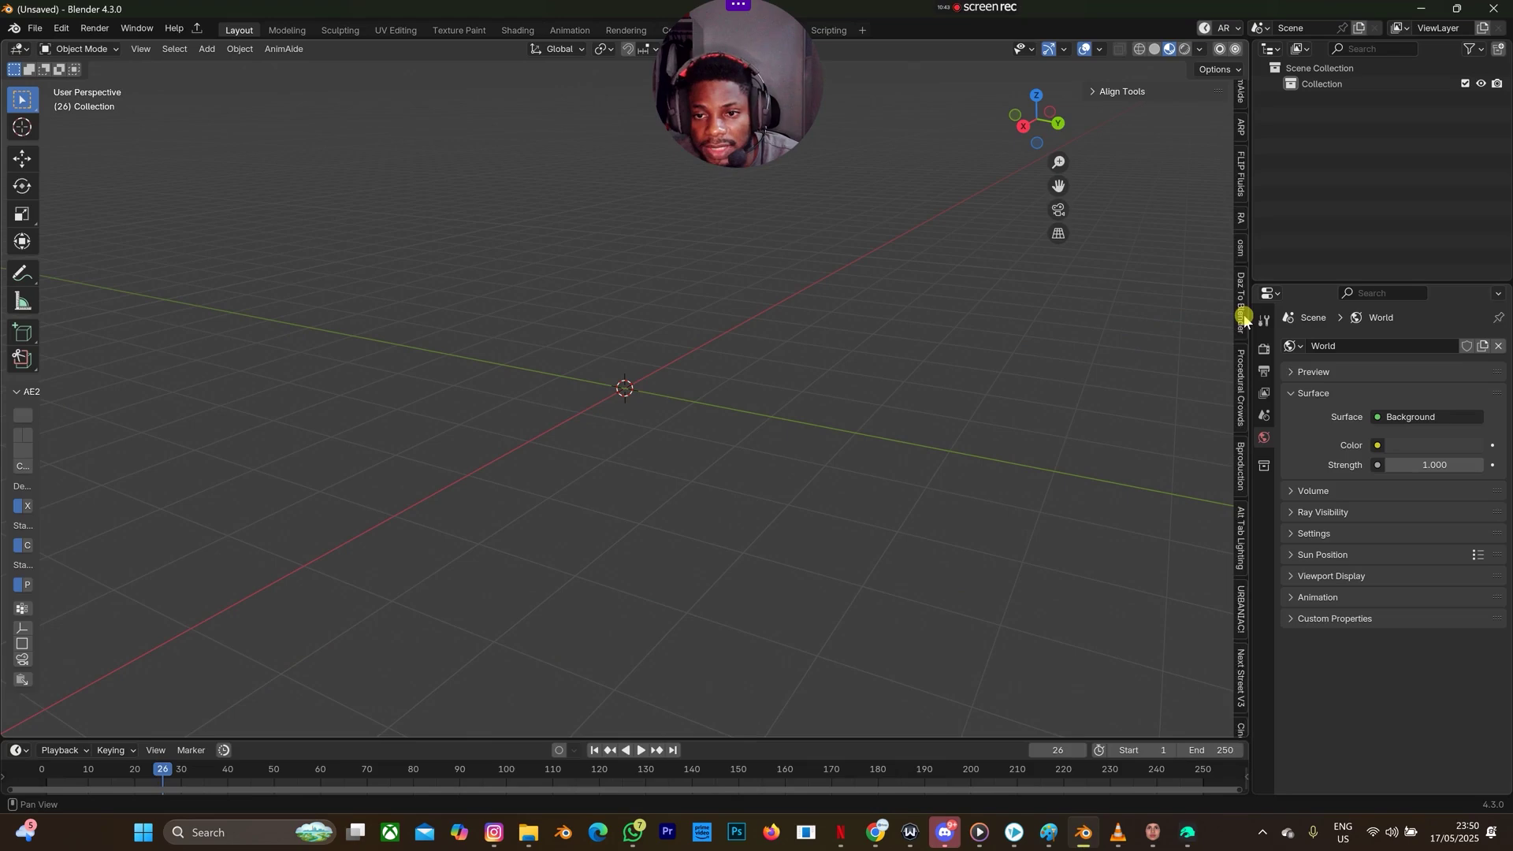
scroll(1244, 319, "down", 10)
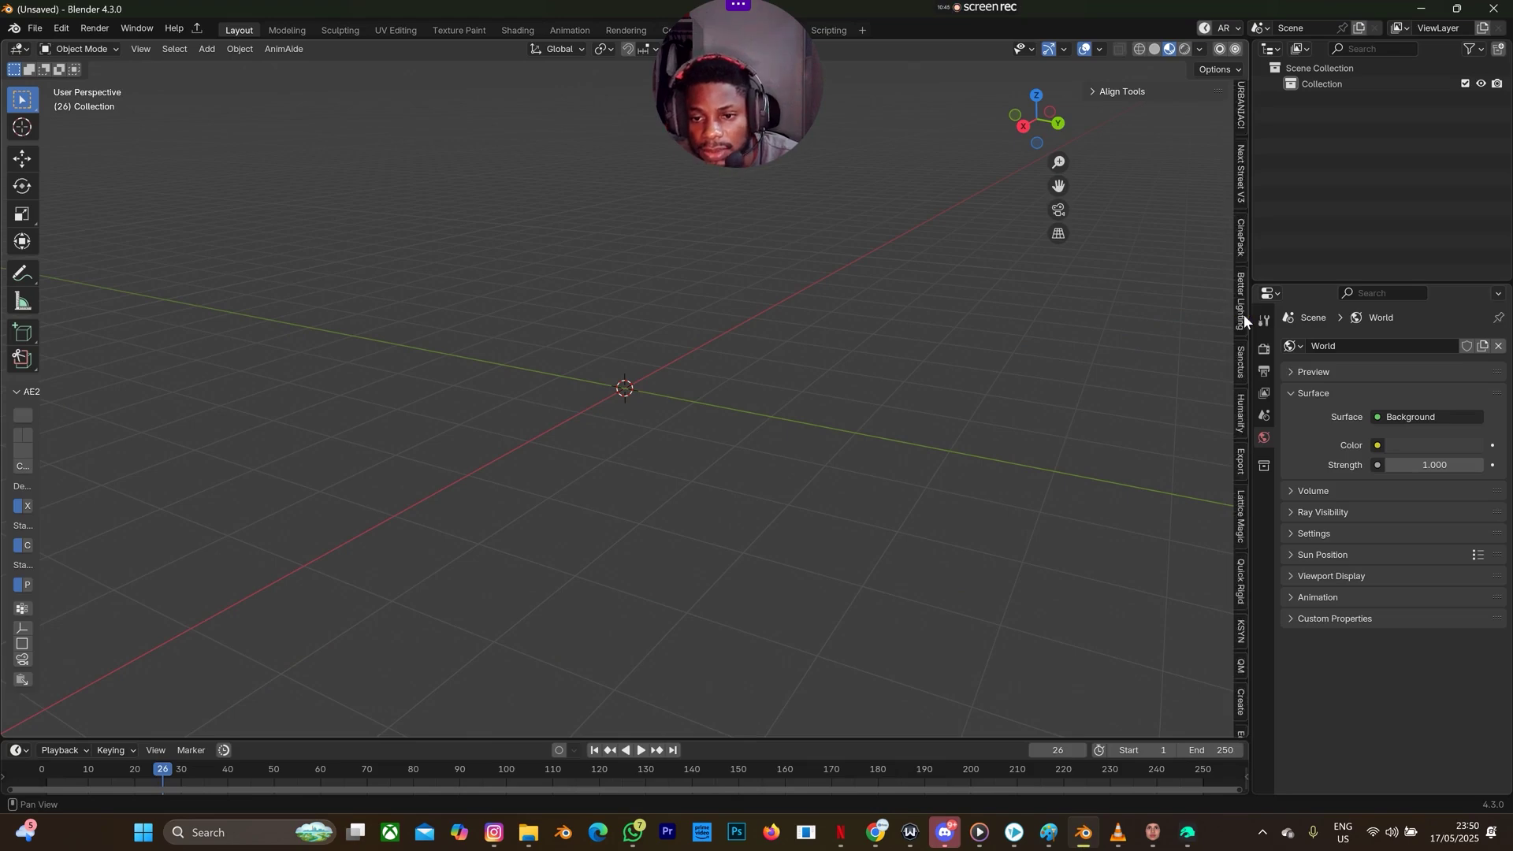
scroll(1244, 315, "down", 15)
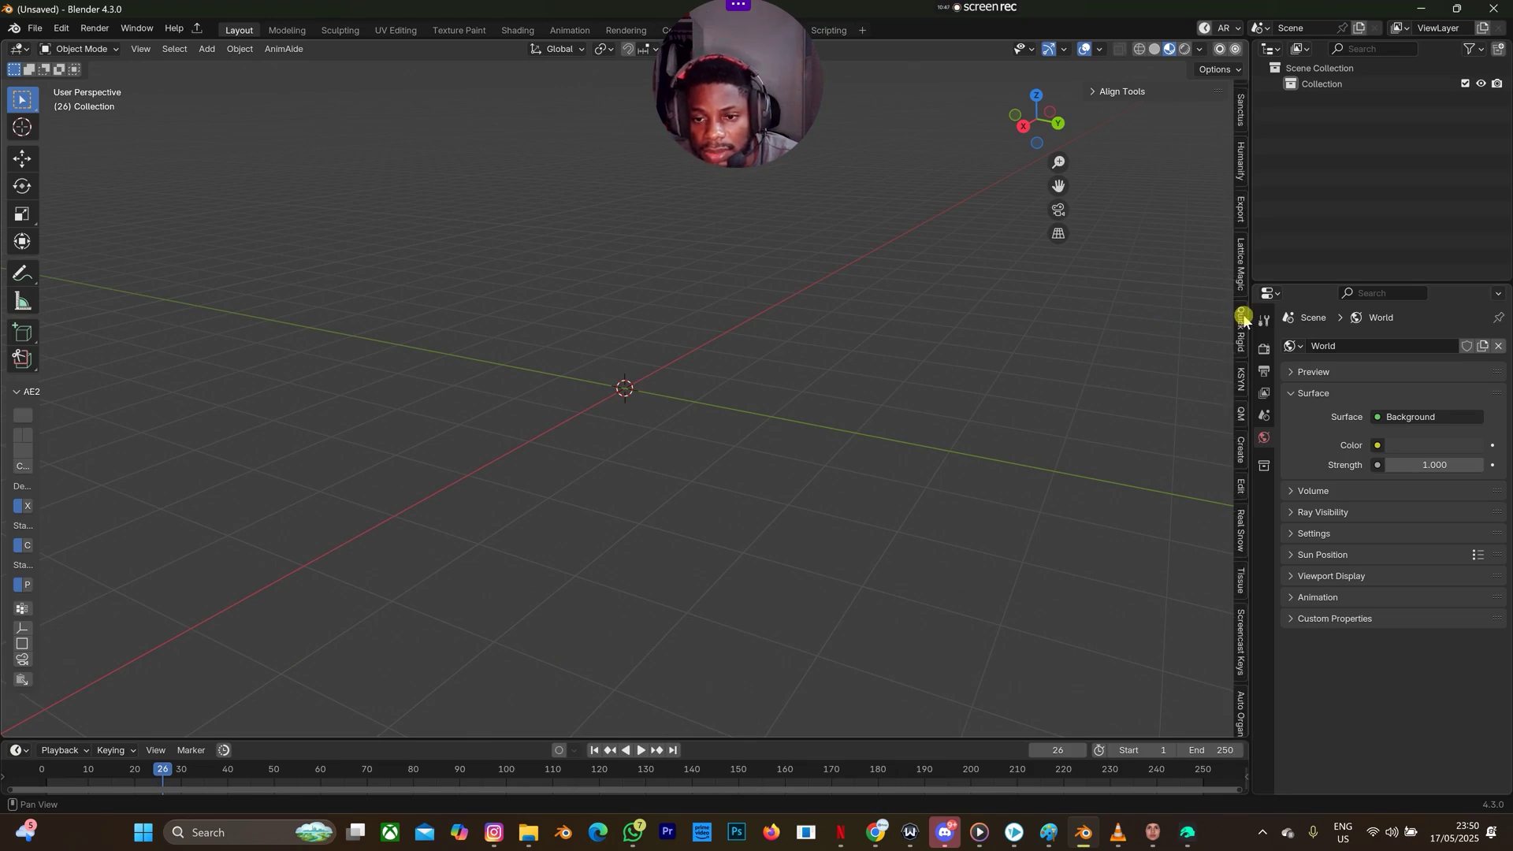
scroll(1243, 319, "down", 11)
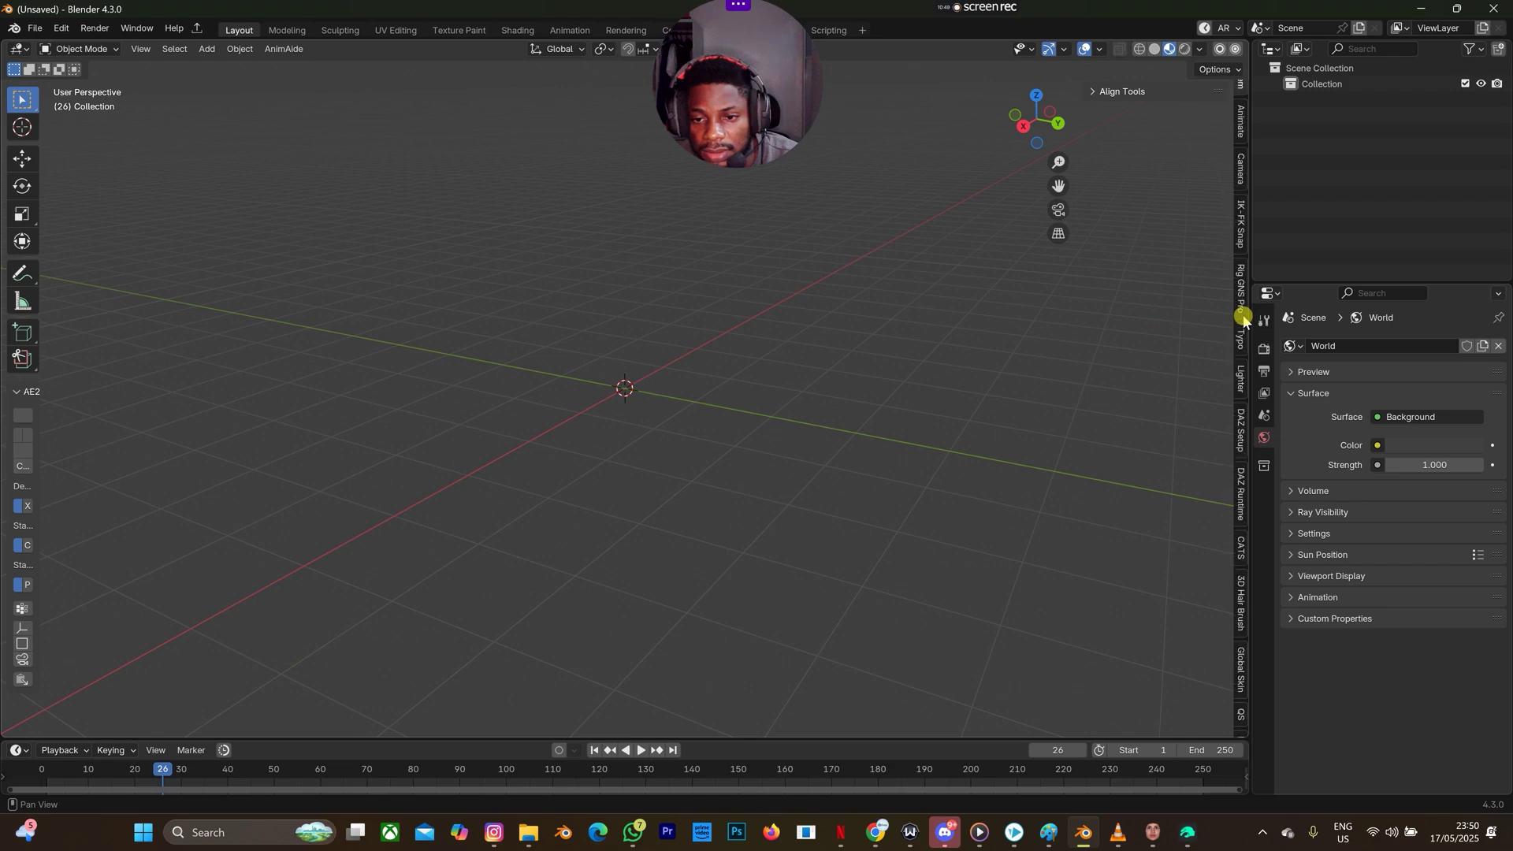
left_click(1240, 341)
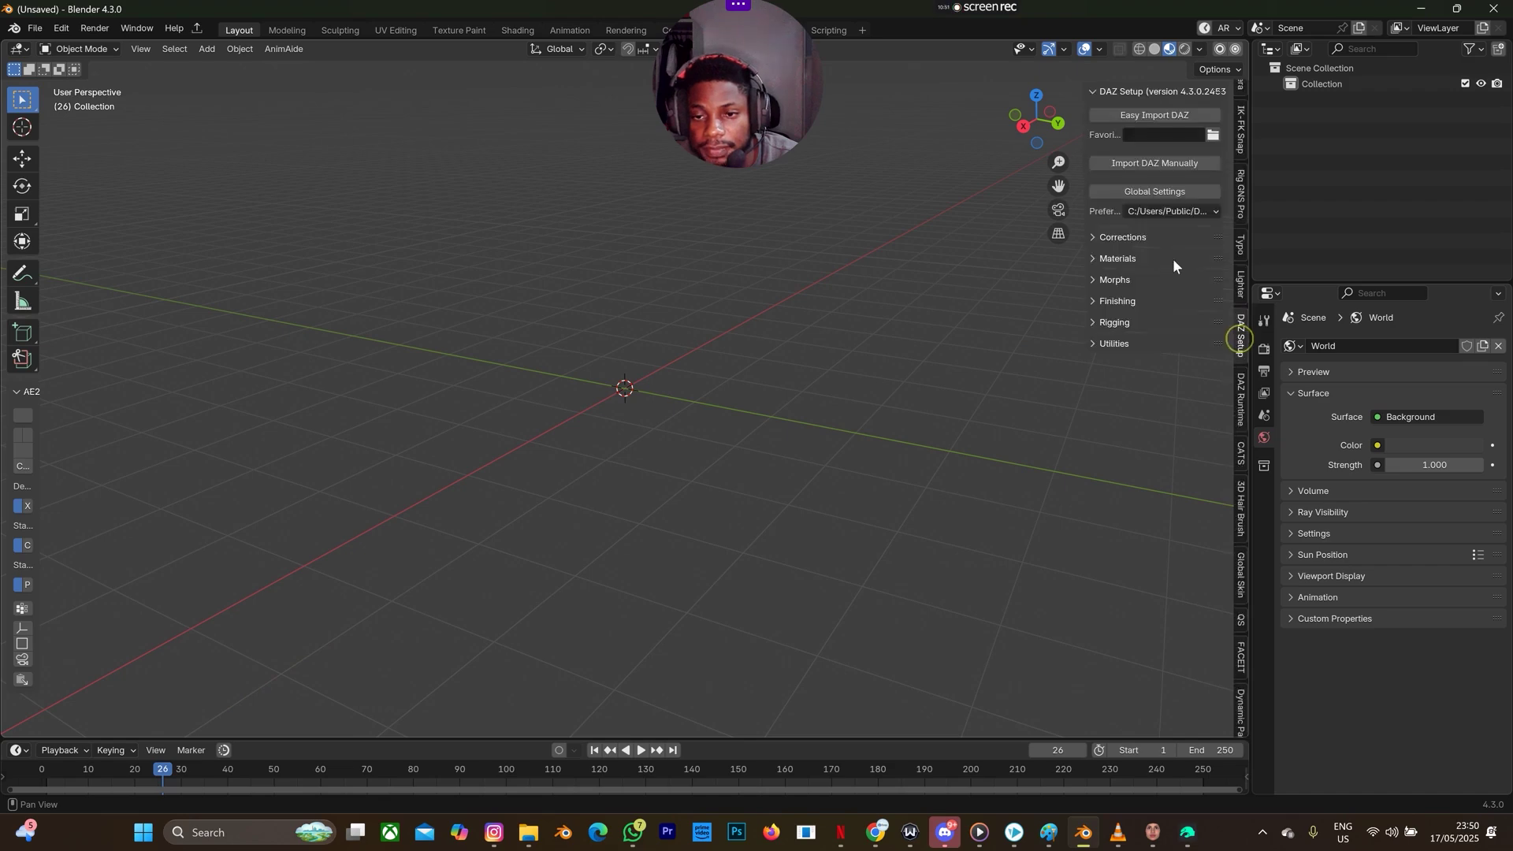
left_click(1136, 117)
Apply the Genesis 8 operator preset to the import and enable the FACS, FACS Details, FACS Expressions and Body morphs.
left_click(990, 273)
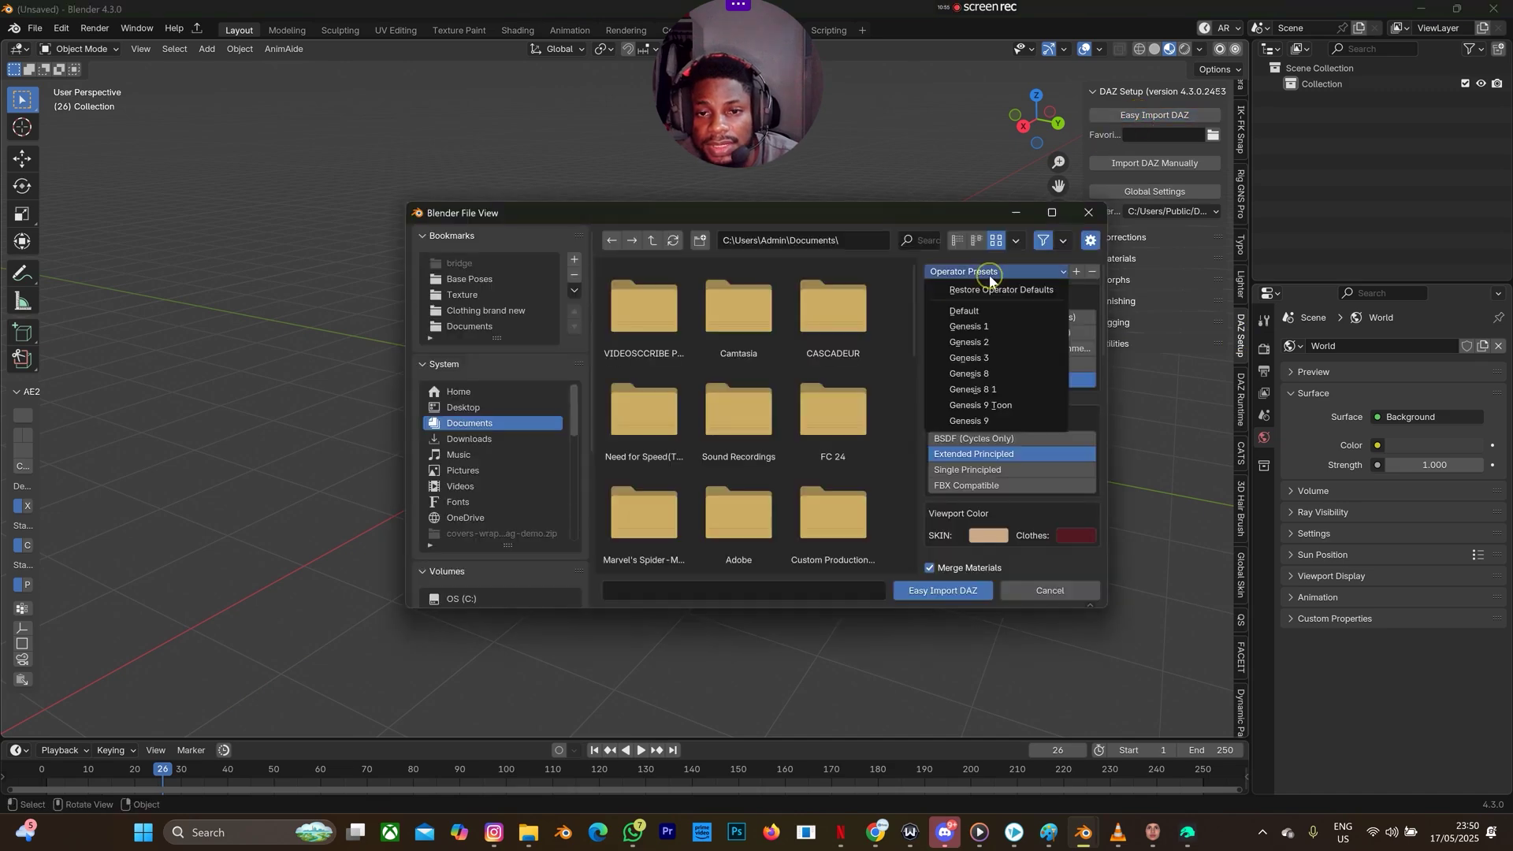
left_click(991, 374)
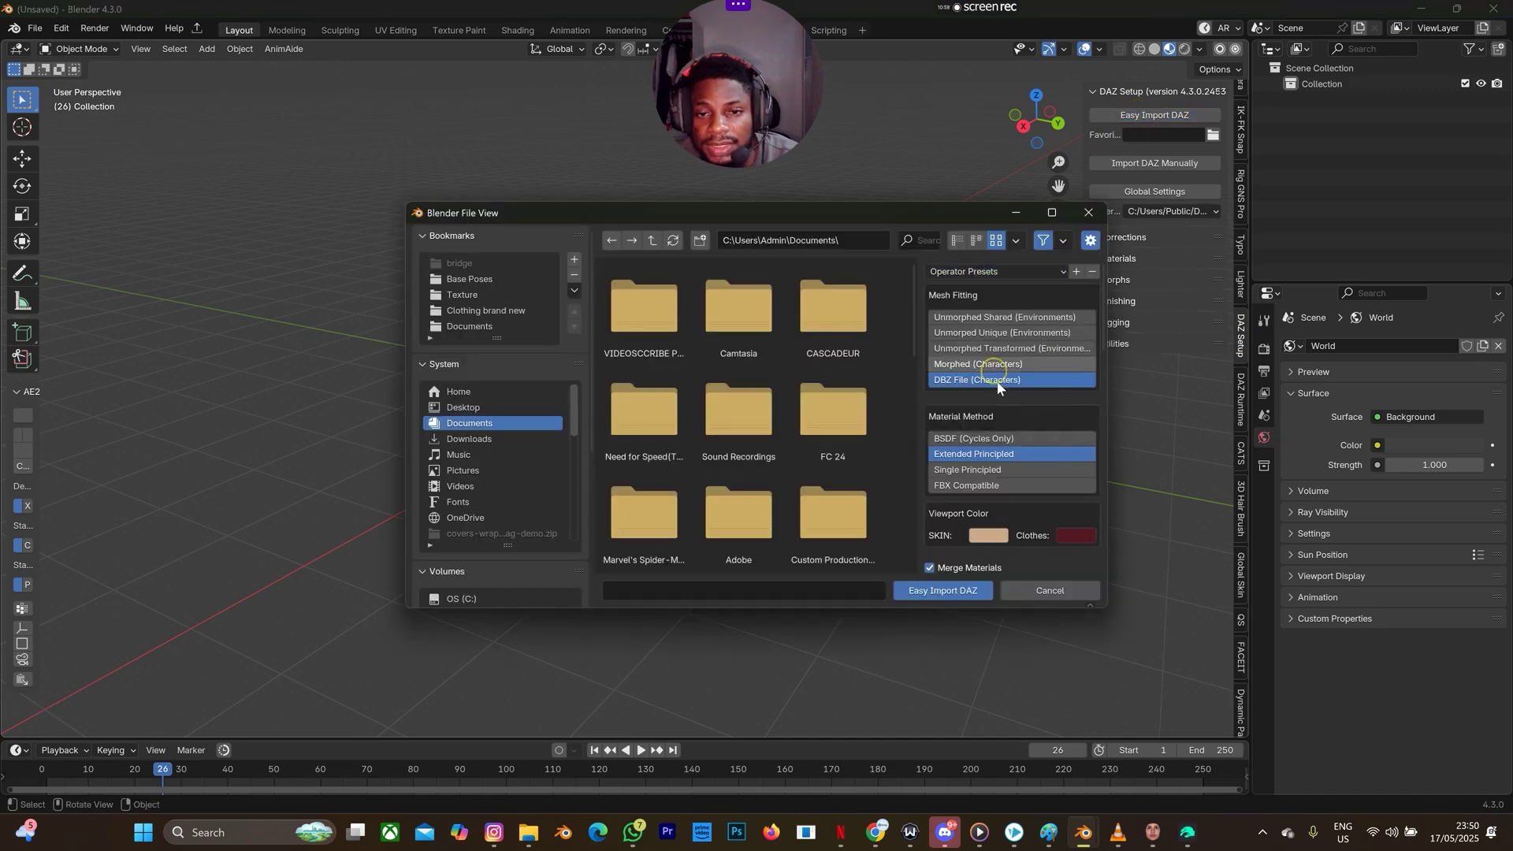
scroll(1016, 512, "down", 15)
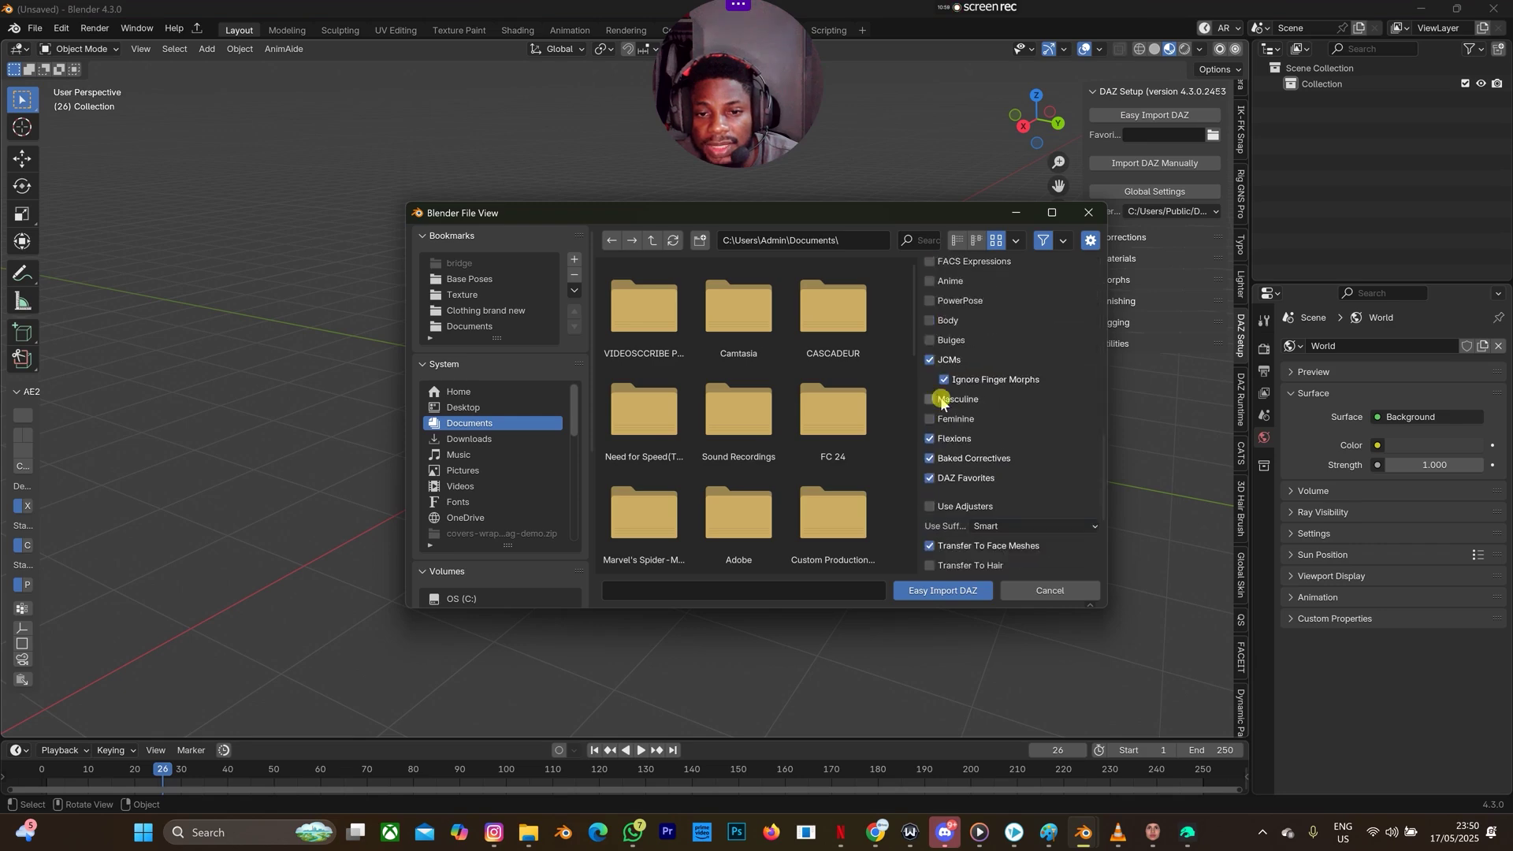
left_click(933, 324)
scroll(960, 309, "up", 2)
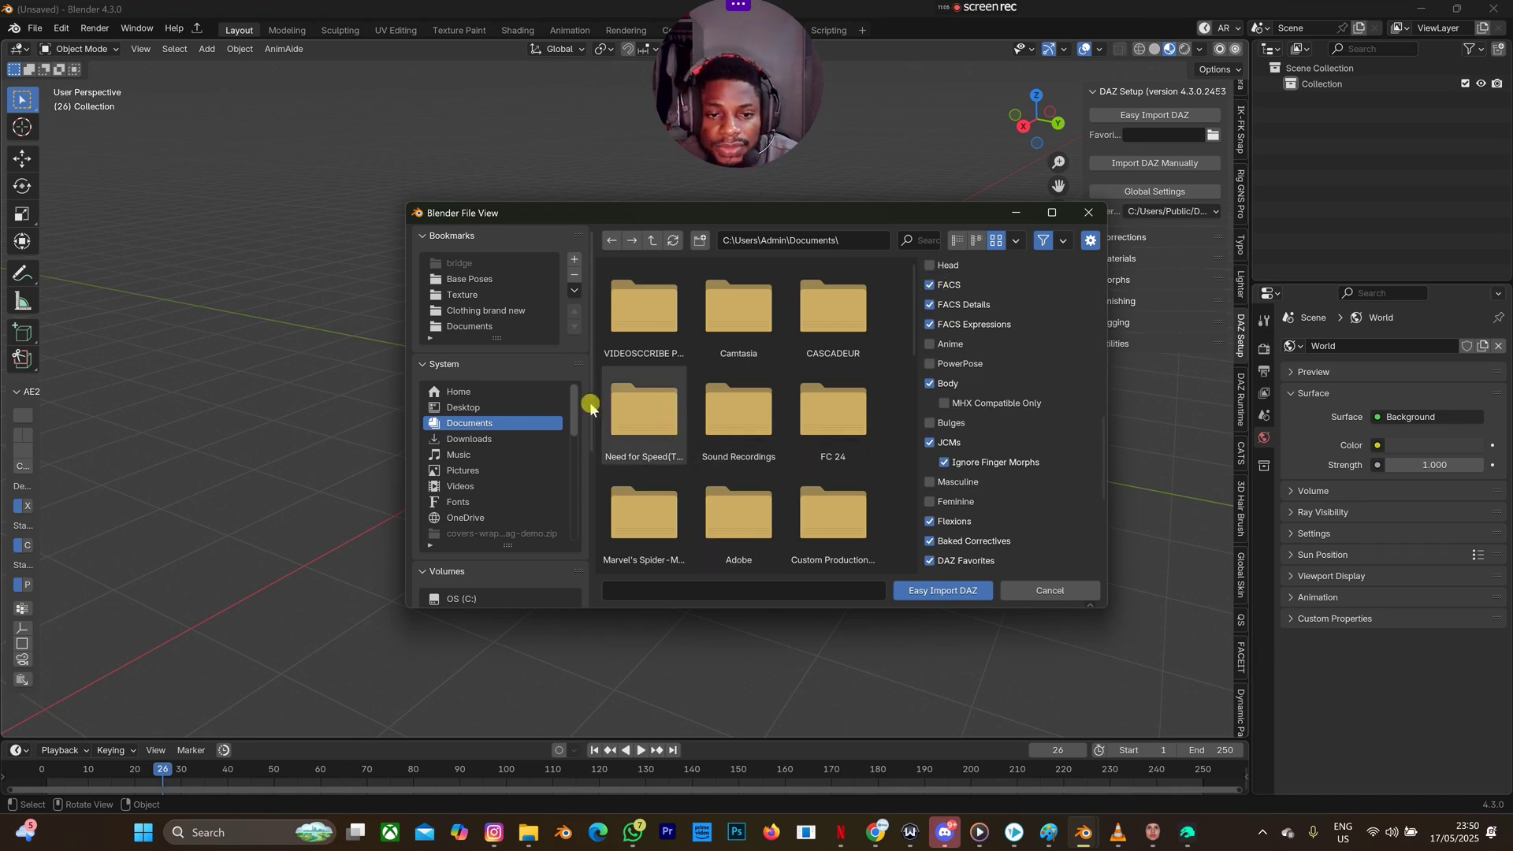
Import REMA11.duf from the genesis8 folder in the bookmarked OneDrive Documents location with Easy Import DAZ.
scroll(630, 394, "down", 5)
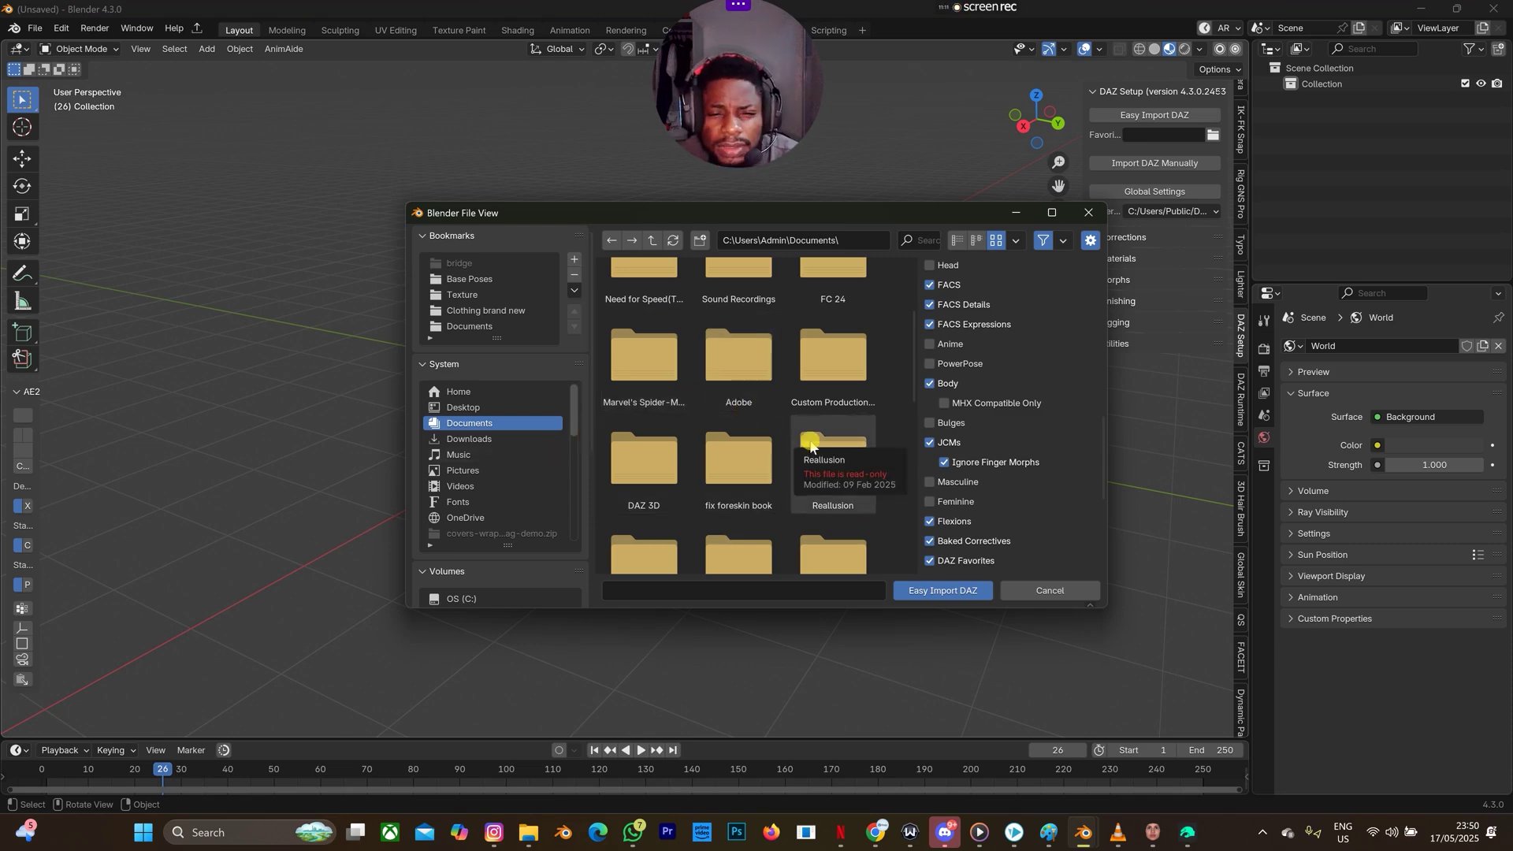
scroll(622, 380, "up", 2)
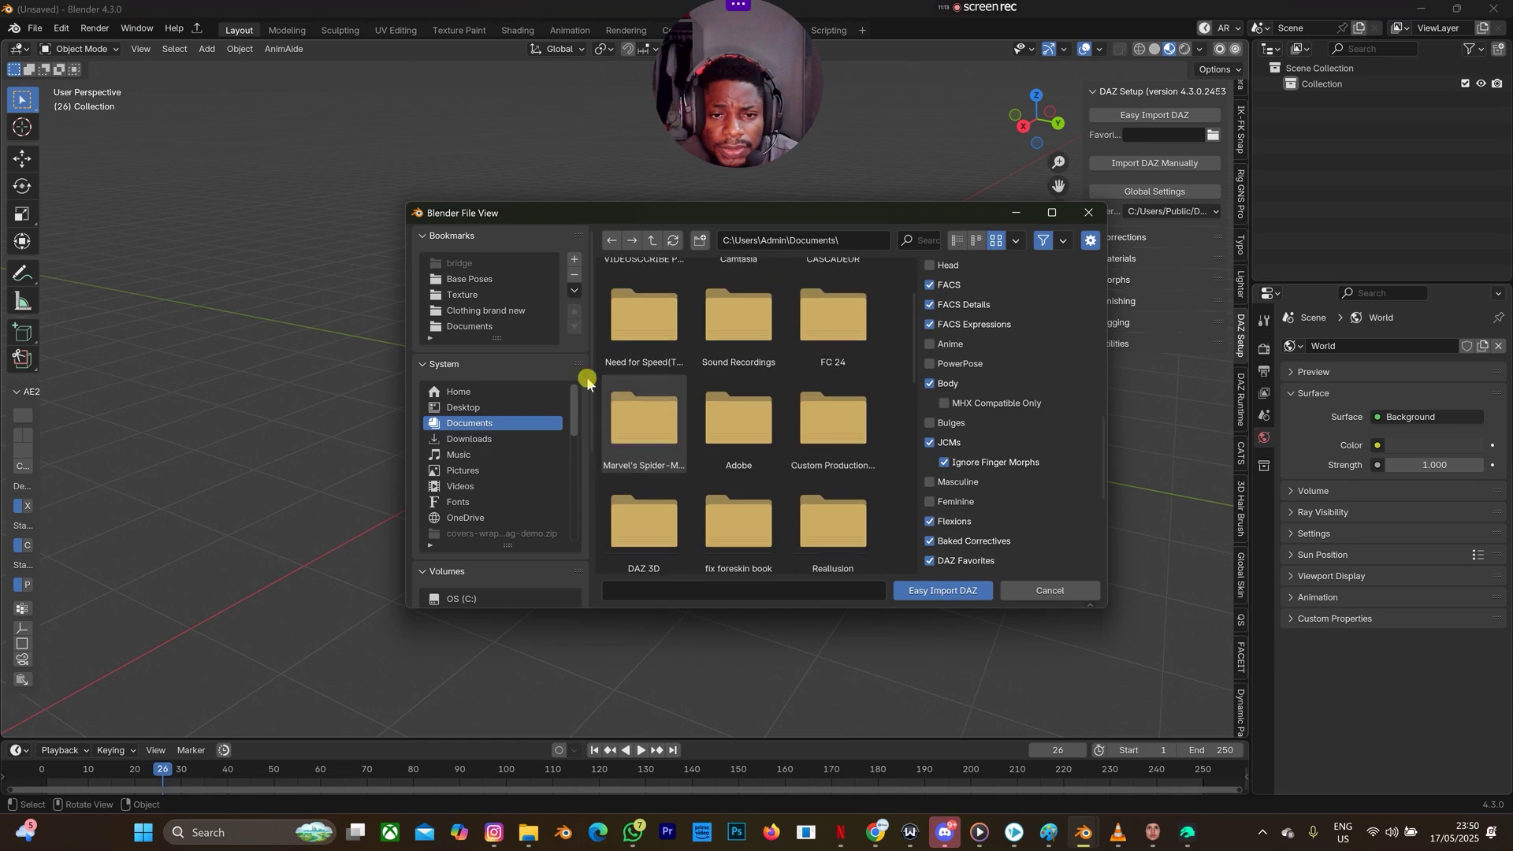
left_click(483, 331)
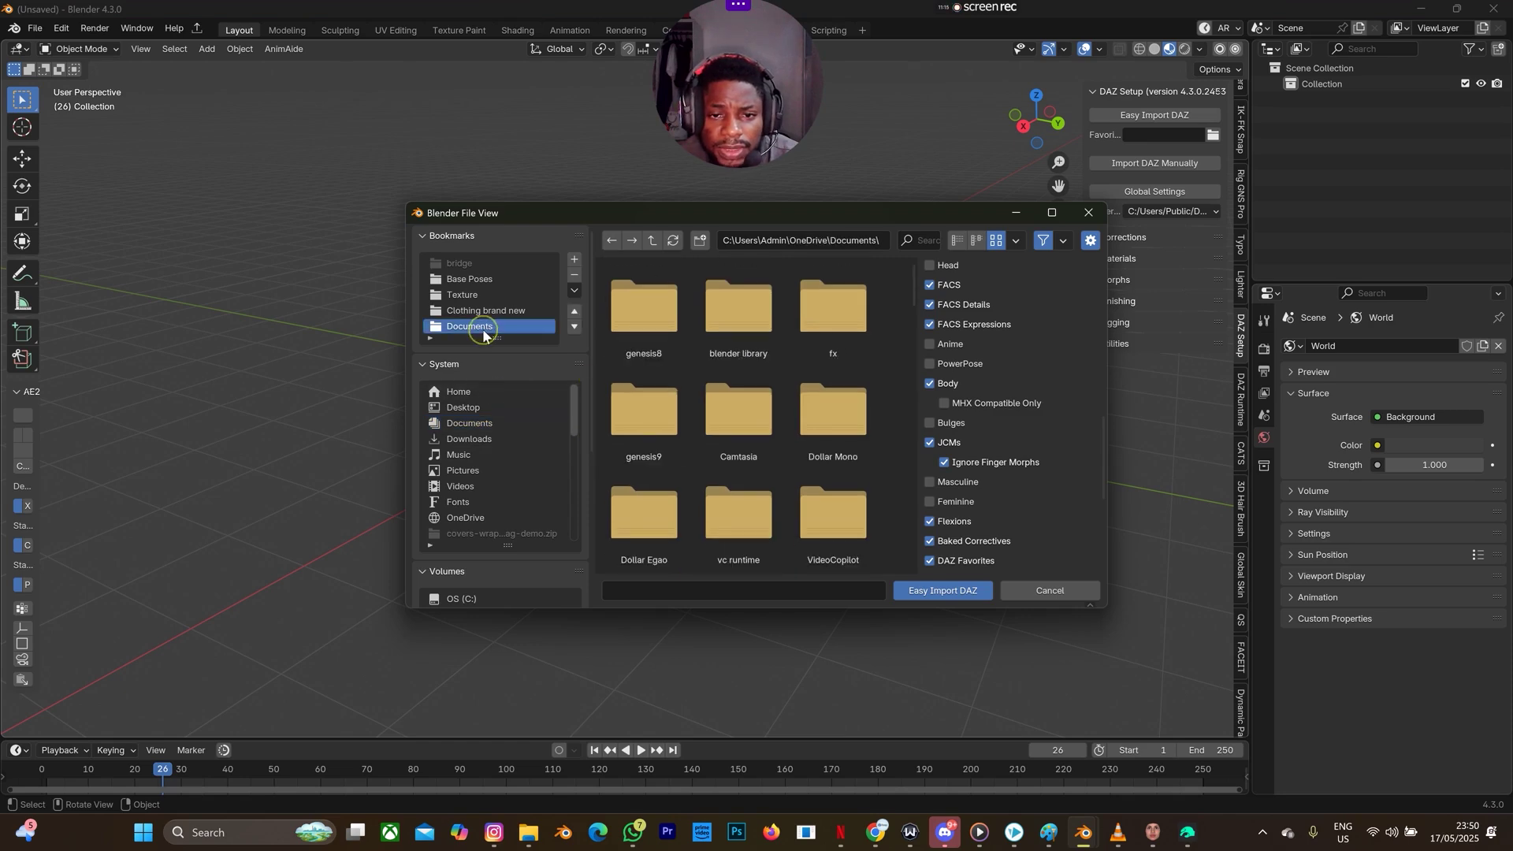
double_click(660, 339)
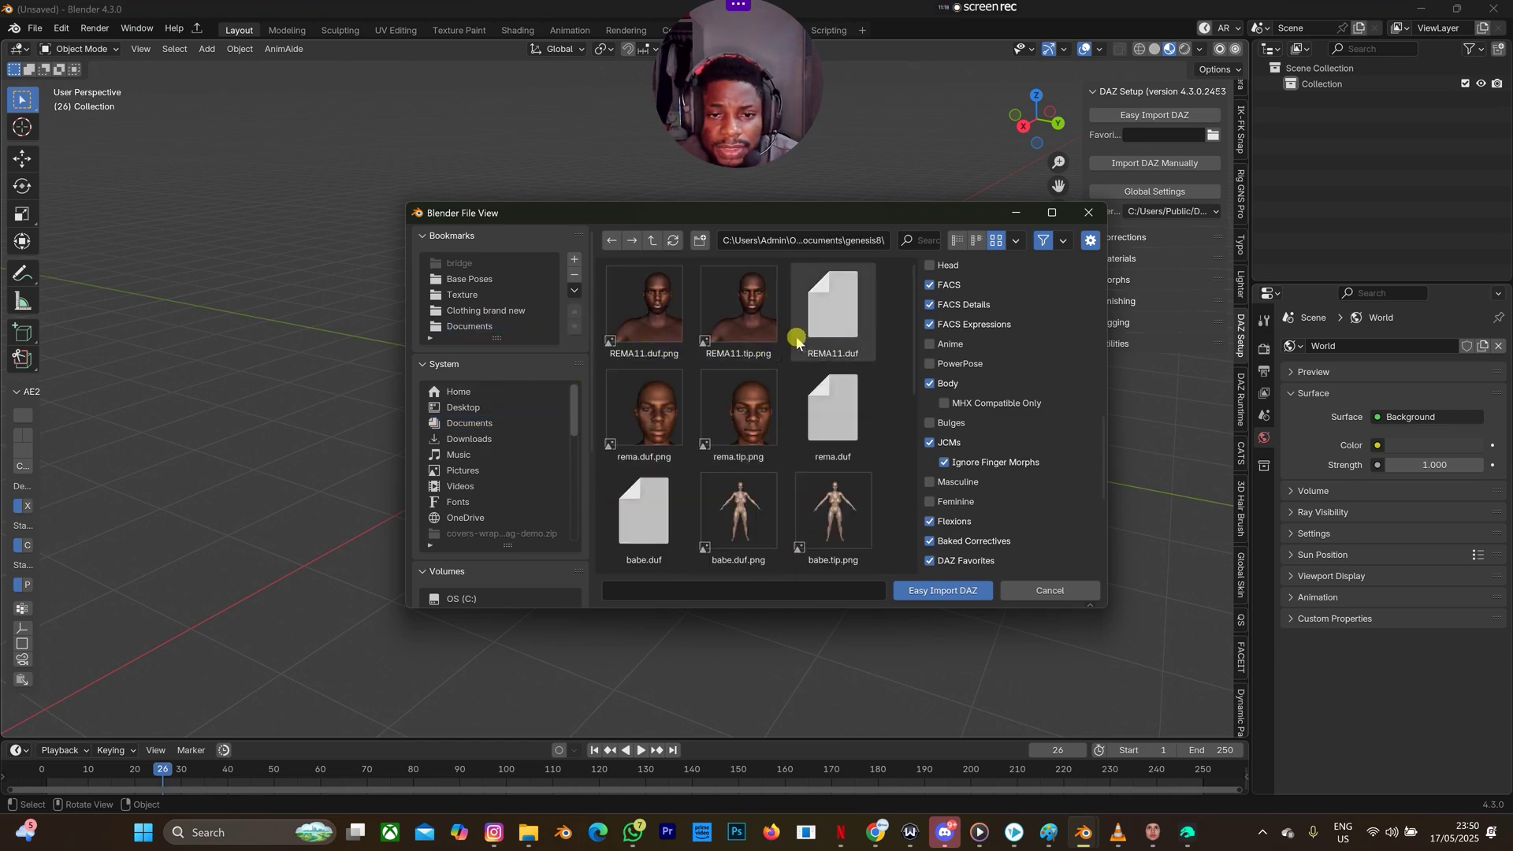
left_click(656, 337)
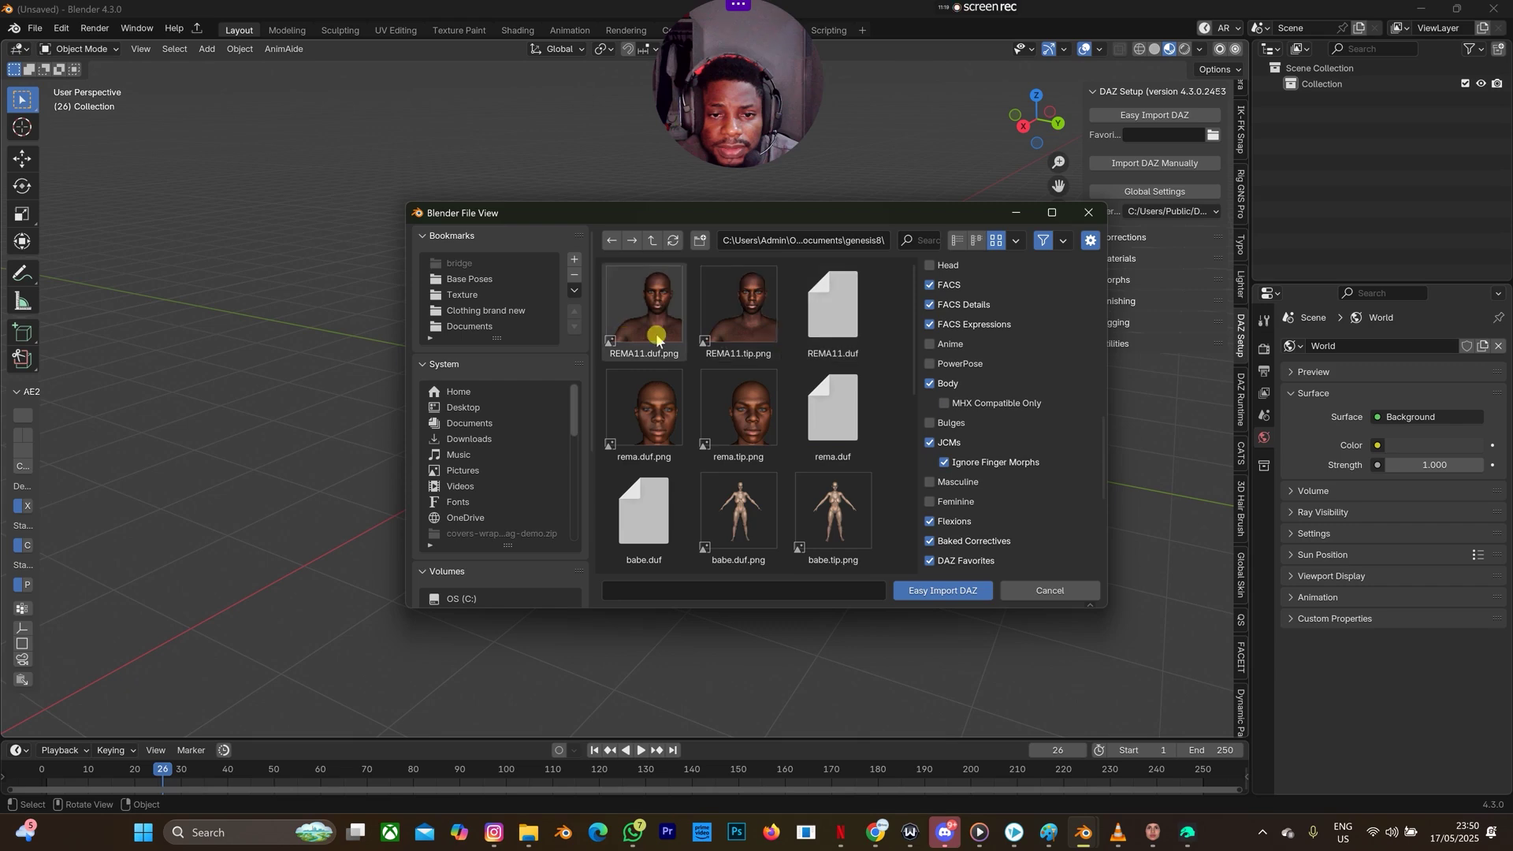
left_click(818, 322)
left_click(939, 594)
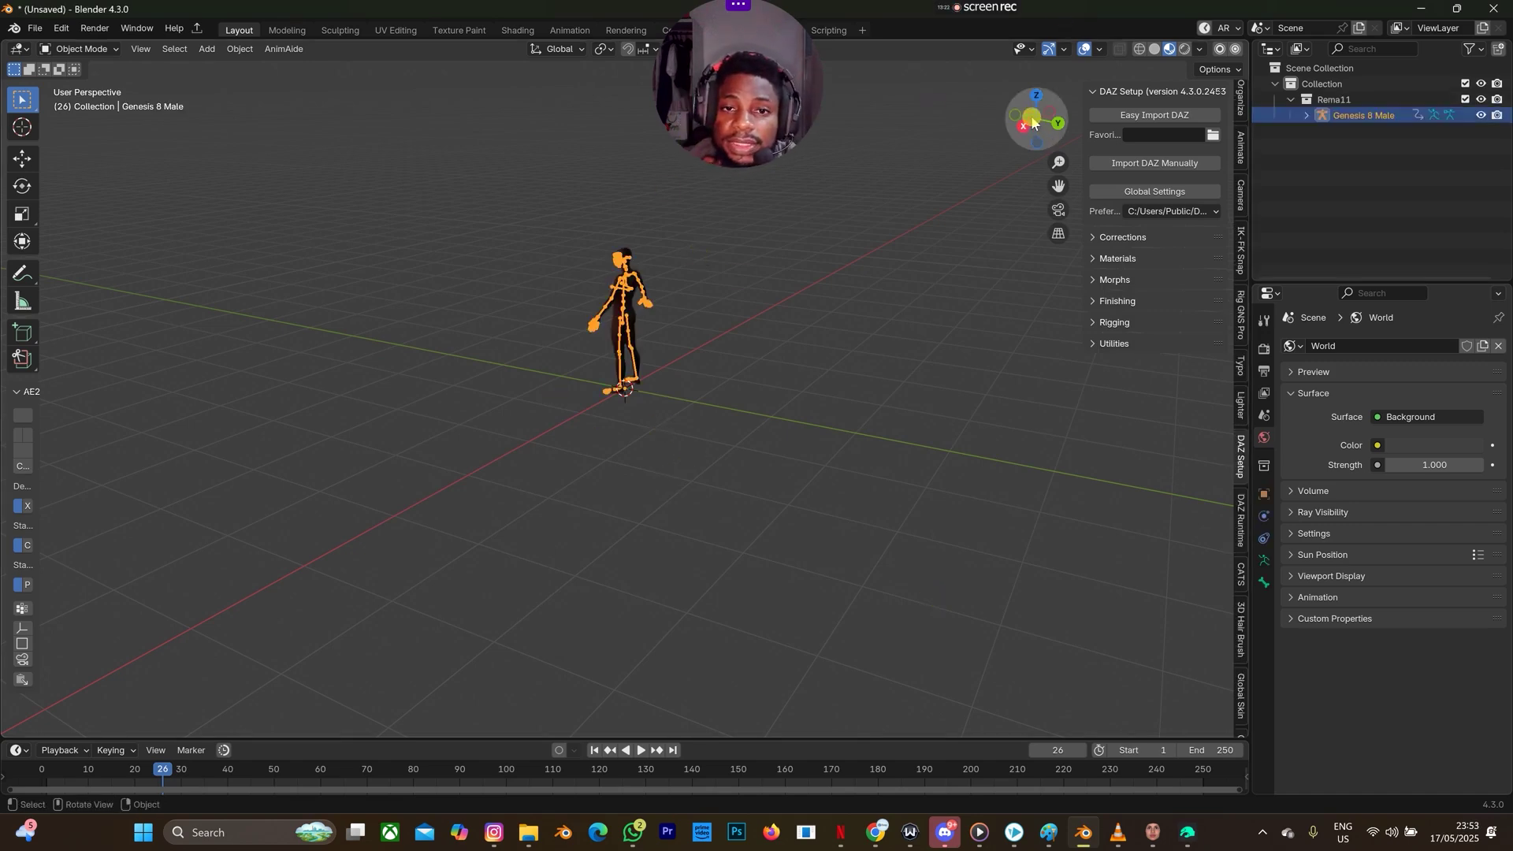
Hide the Genesis 8 Male armature in the viewport, leaving its body and eyelash meshes displayed.
left_click_drag(1024, 117, 366, 325)
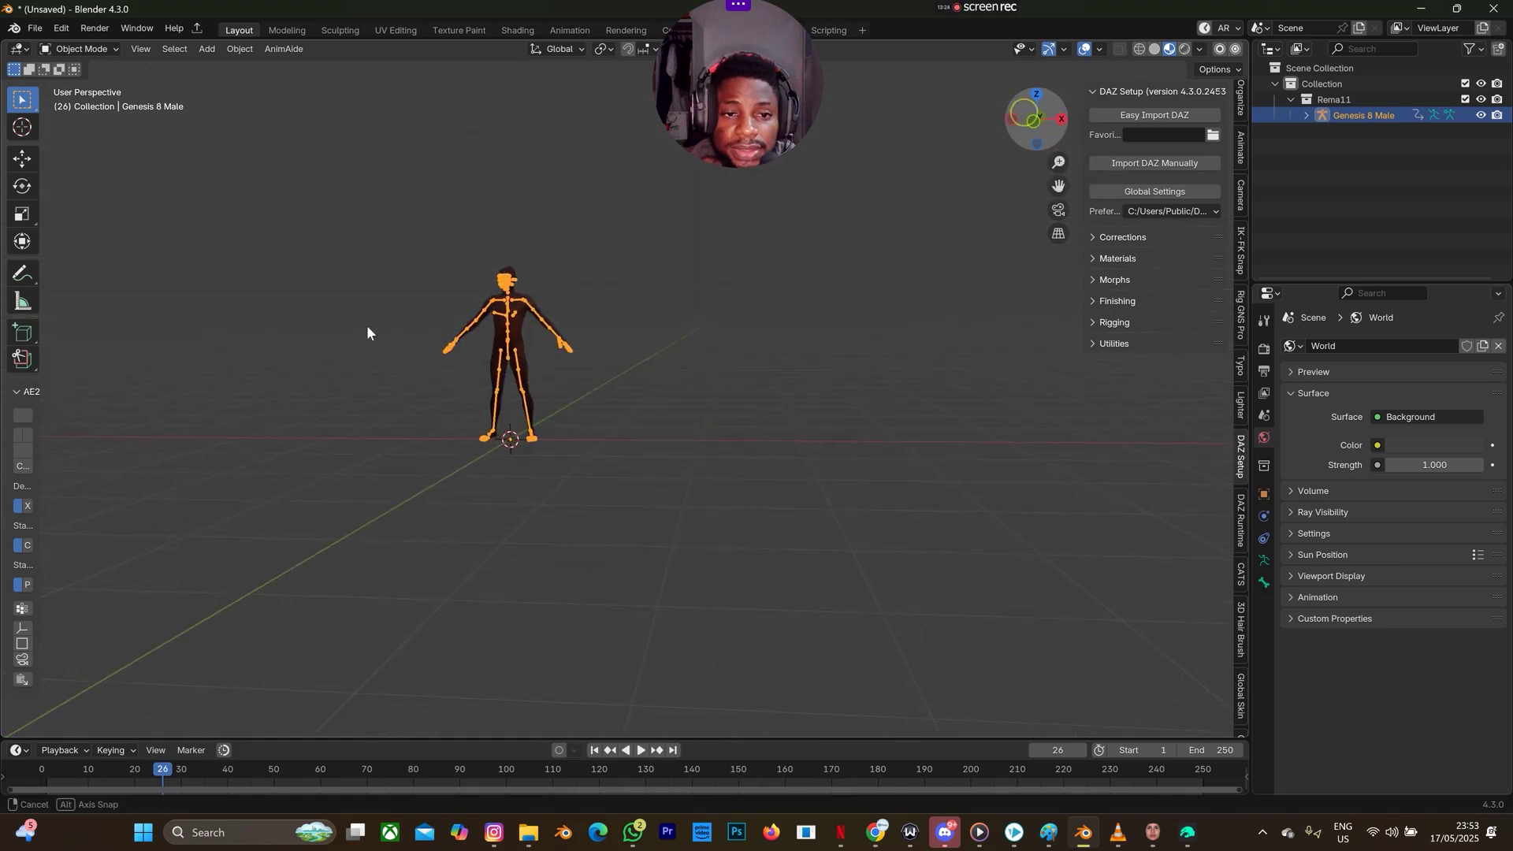
scroll(494, 315, "up", 5)
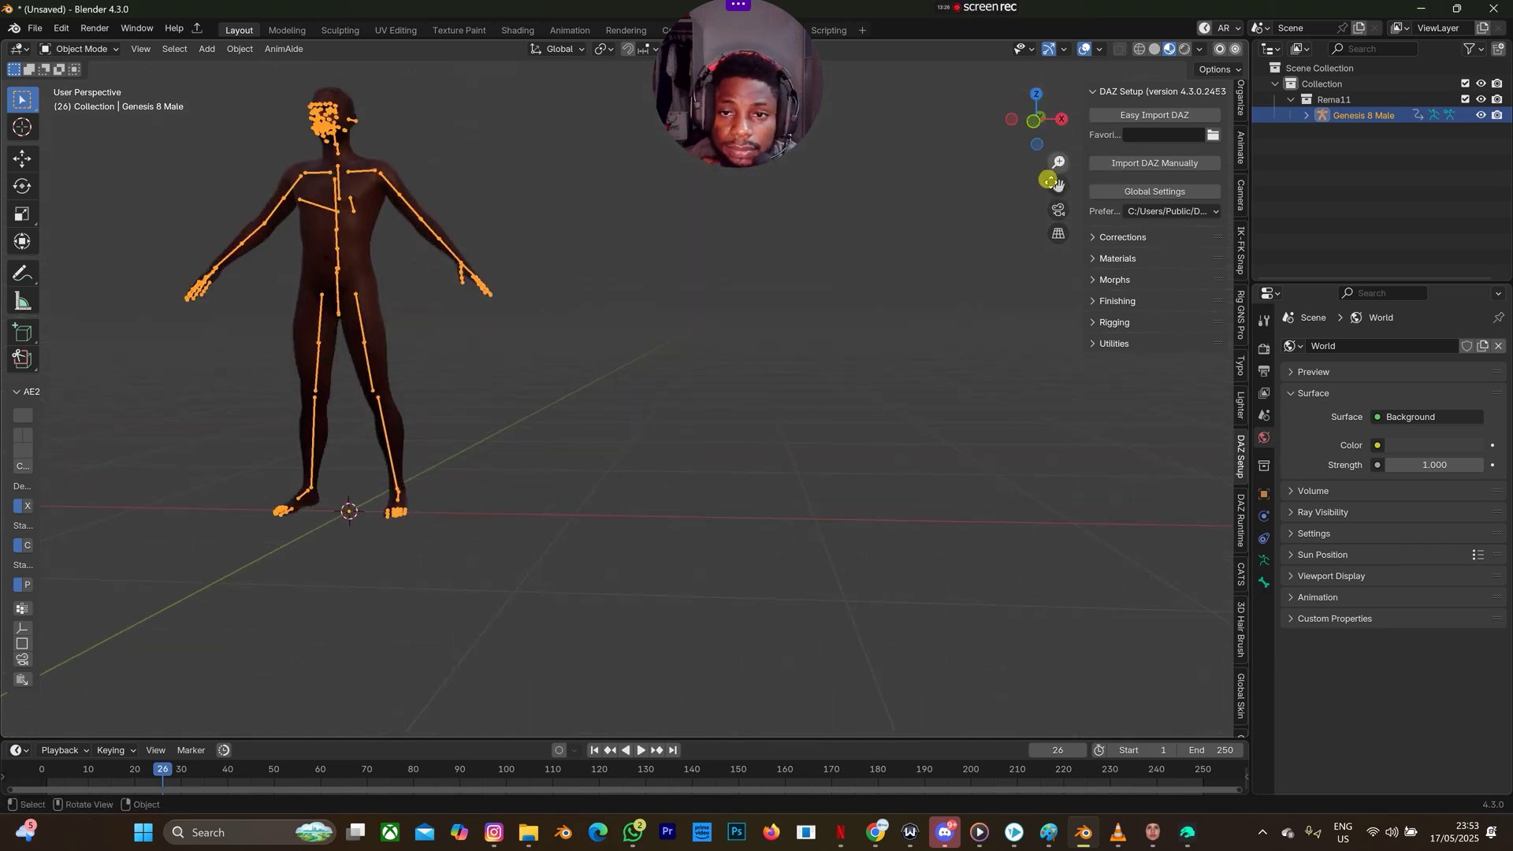
middle_click_drag(495, 315, 982, 249)
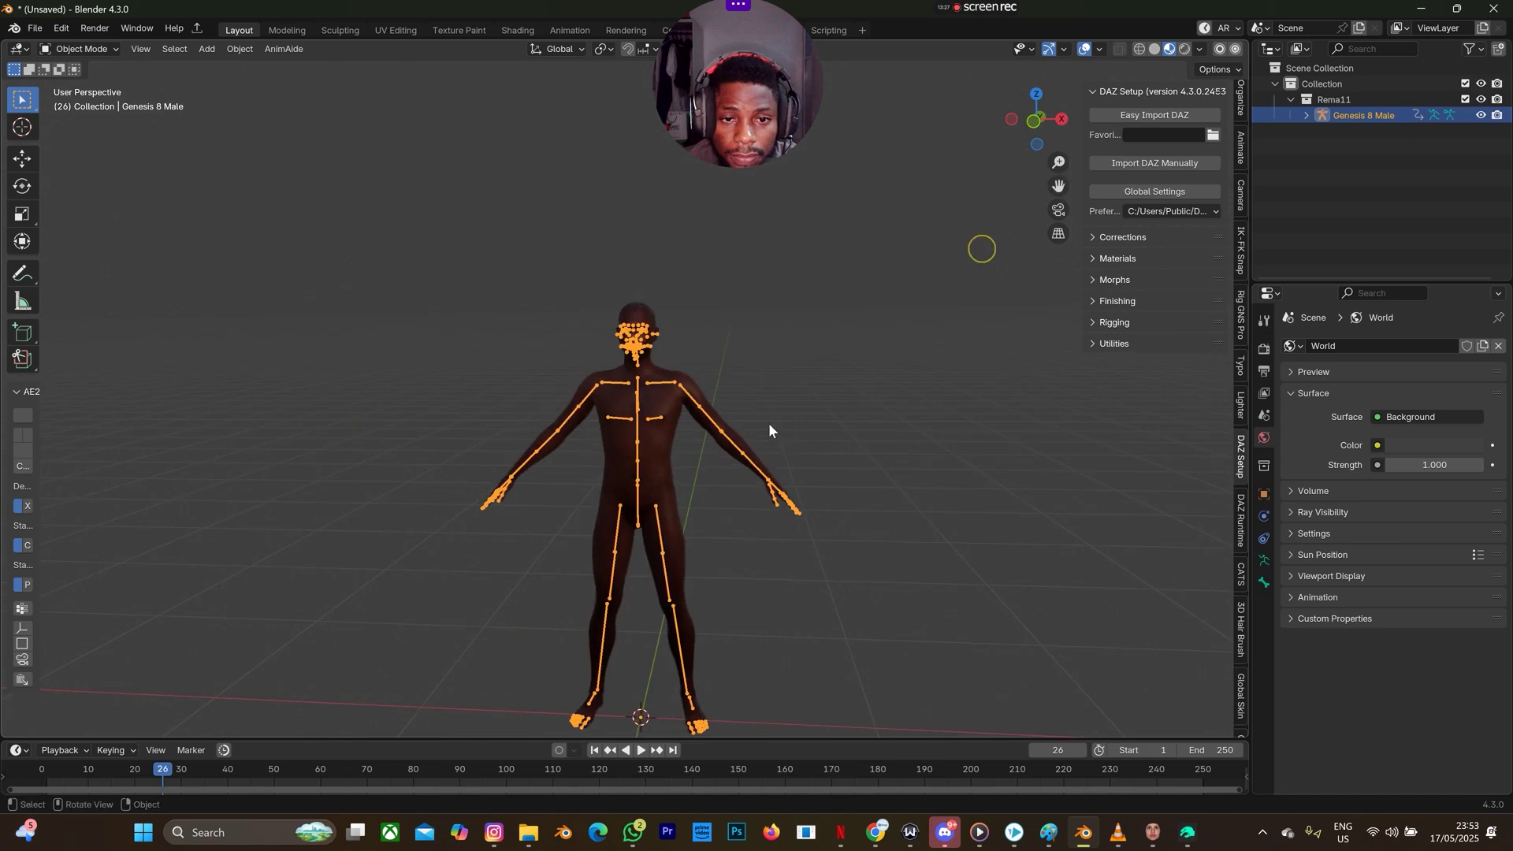
scroll(768, 422, "up", 3)
scroll(769, 424, "up", 2)
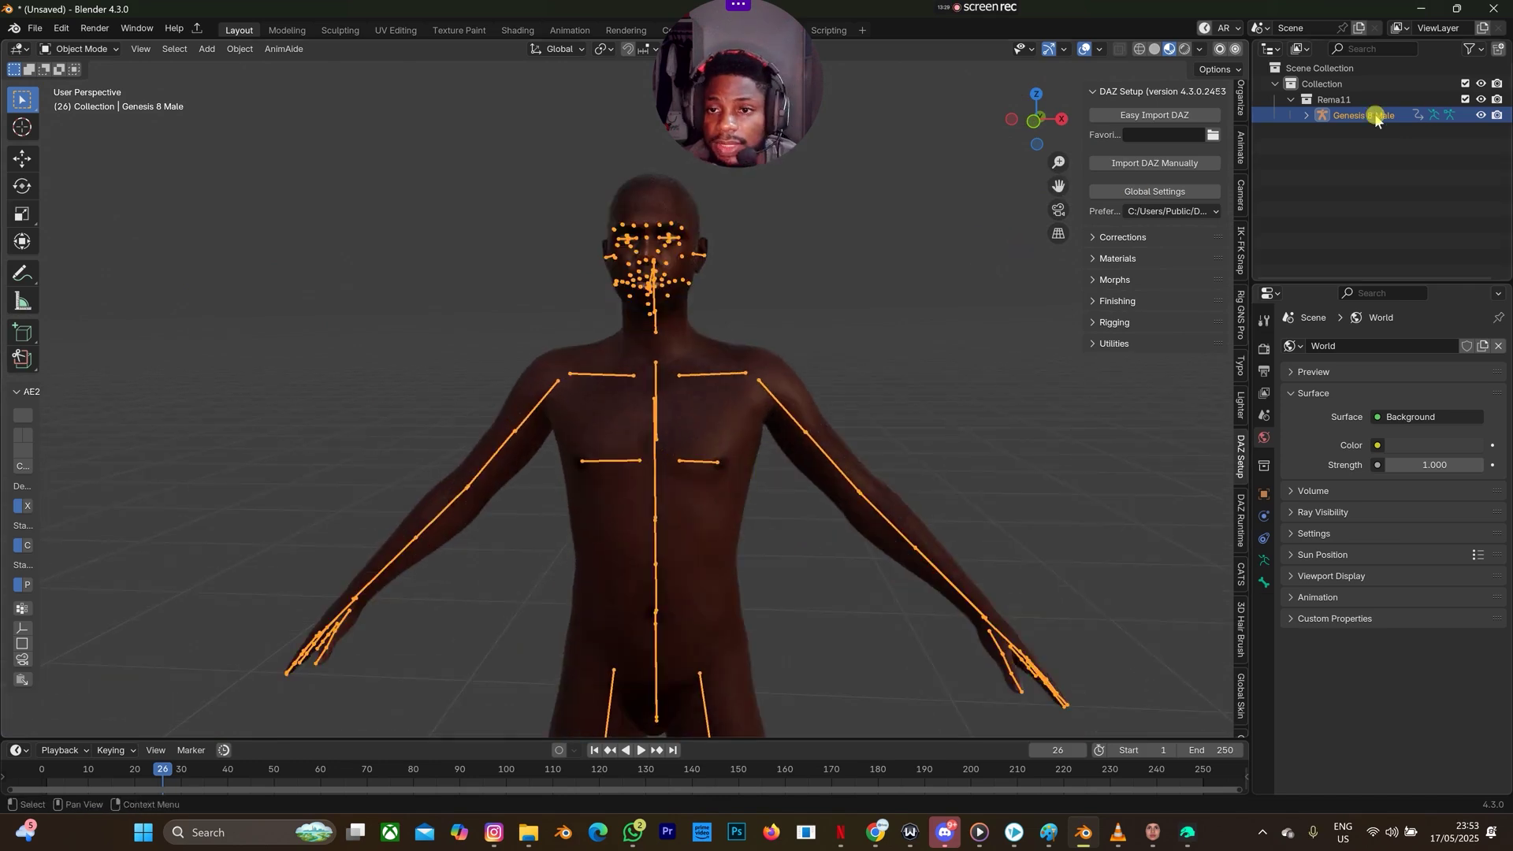
left_click(1305, 115)
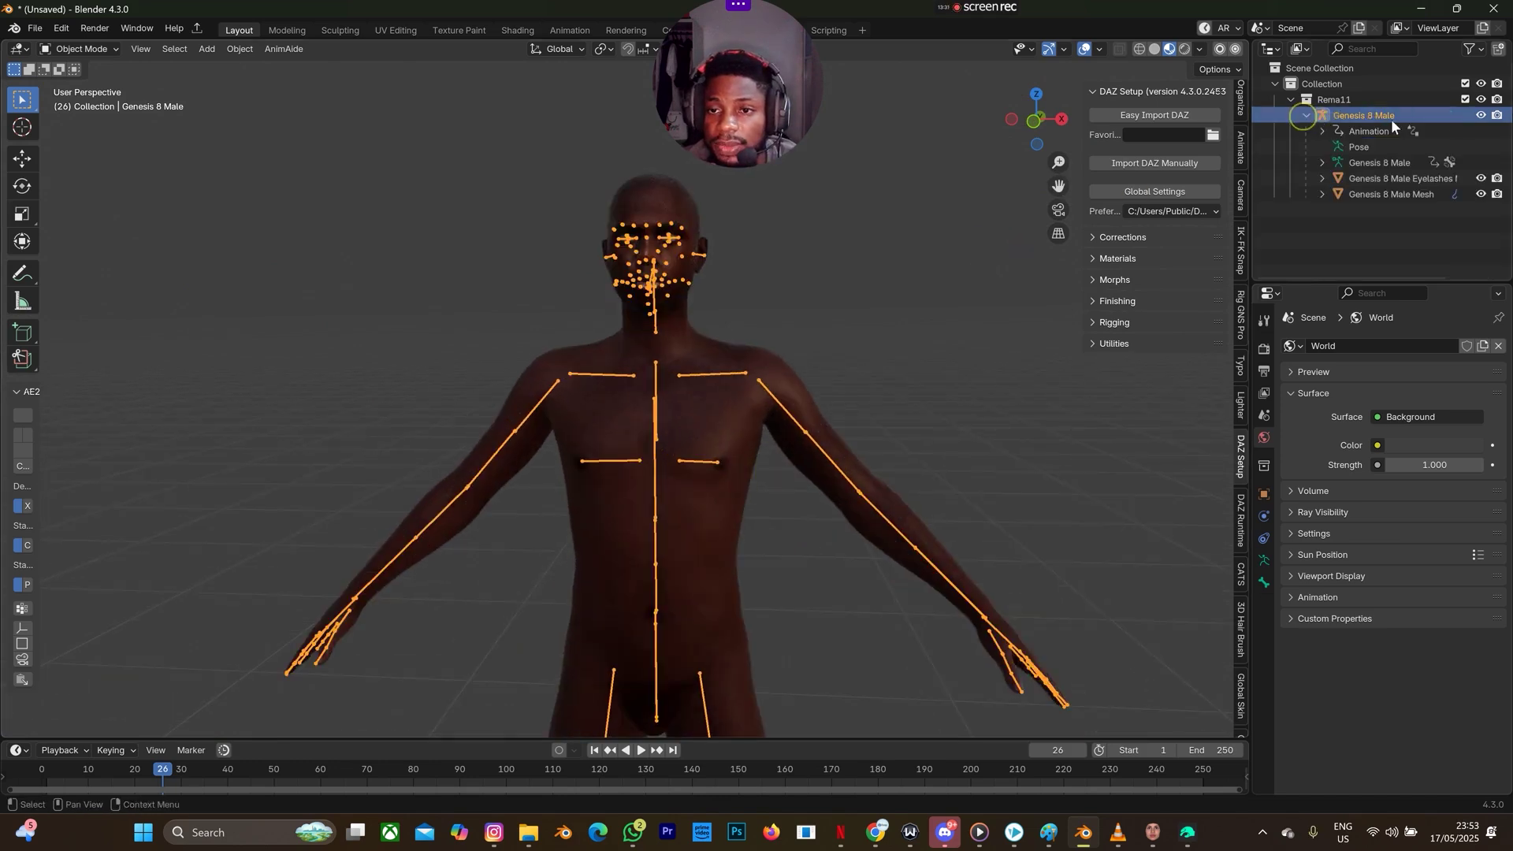
left_click(1486, 118)
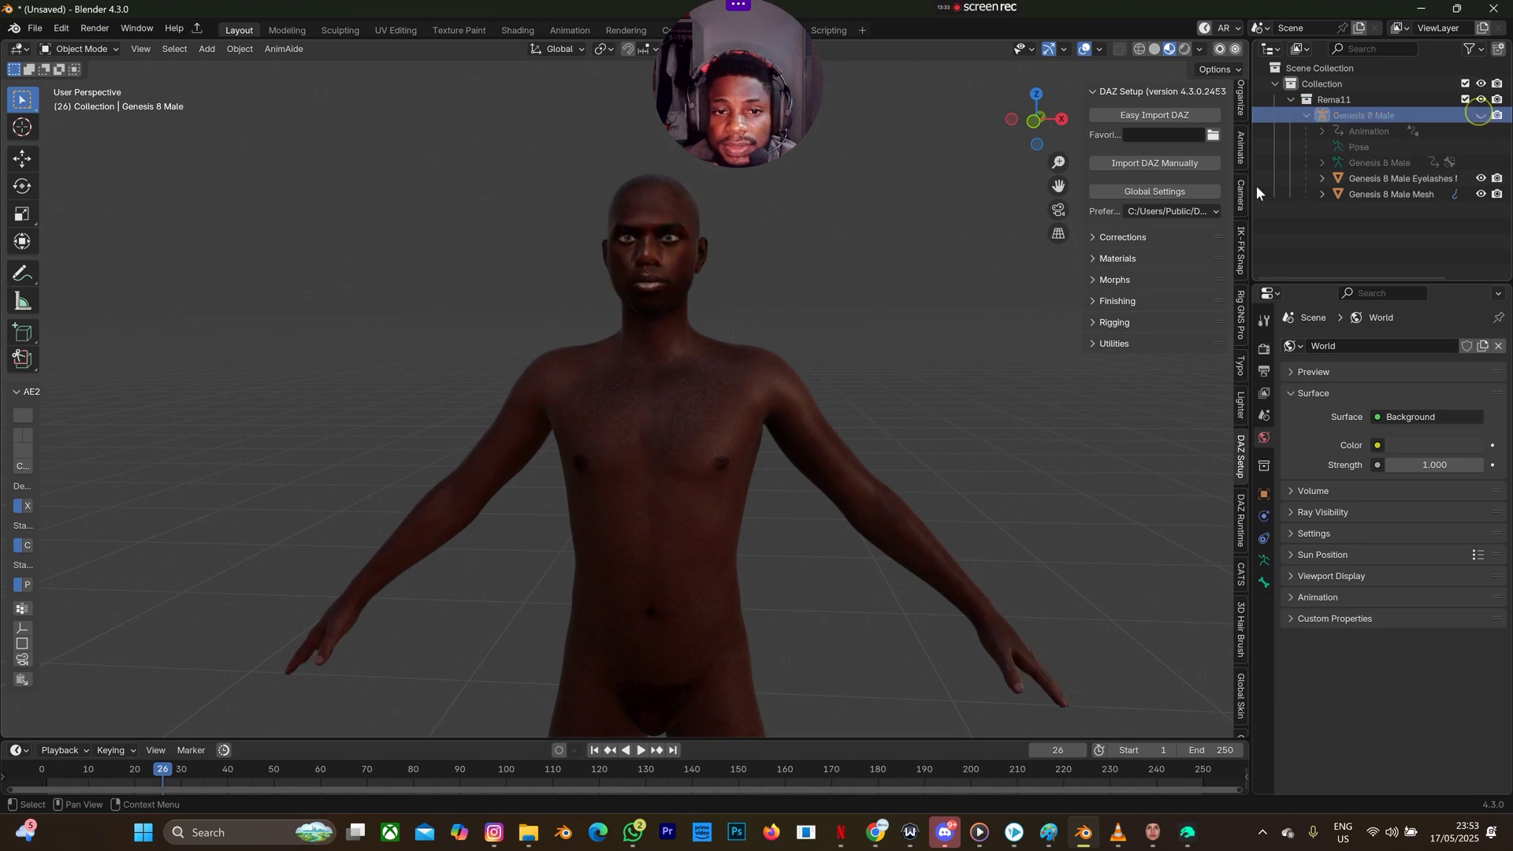
Examine the imported character's face, skin textures and full body from the front.
scroll(658, 339, "up", 3)
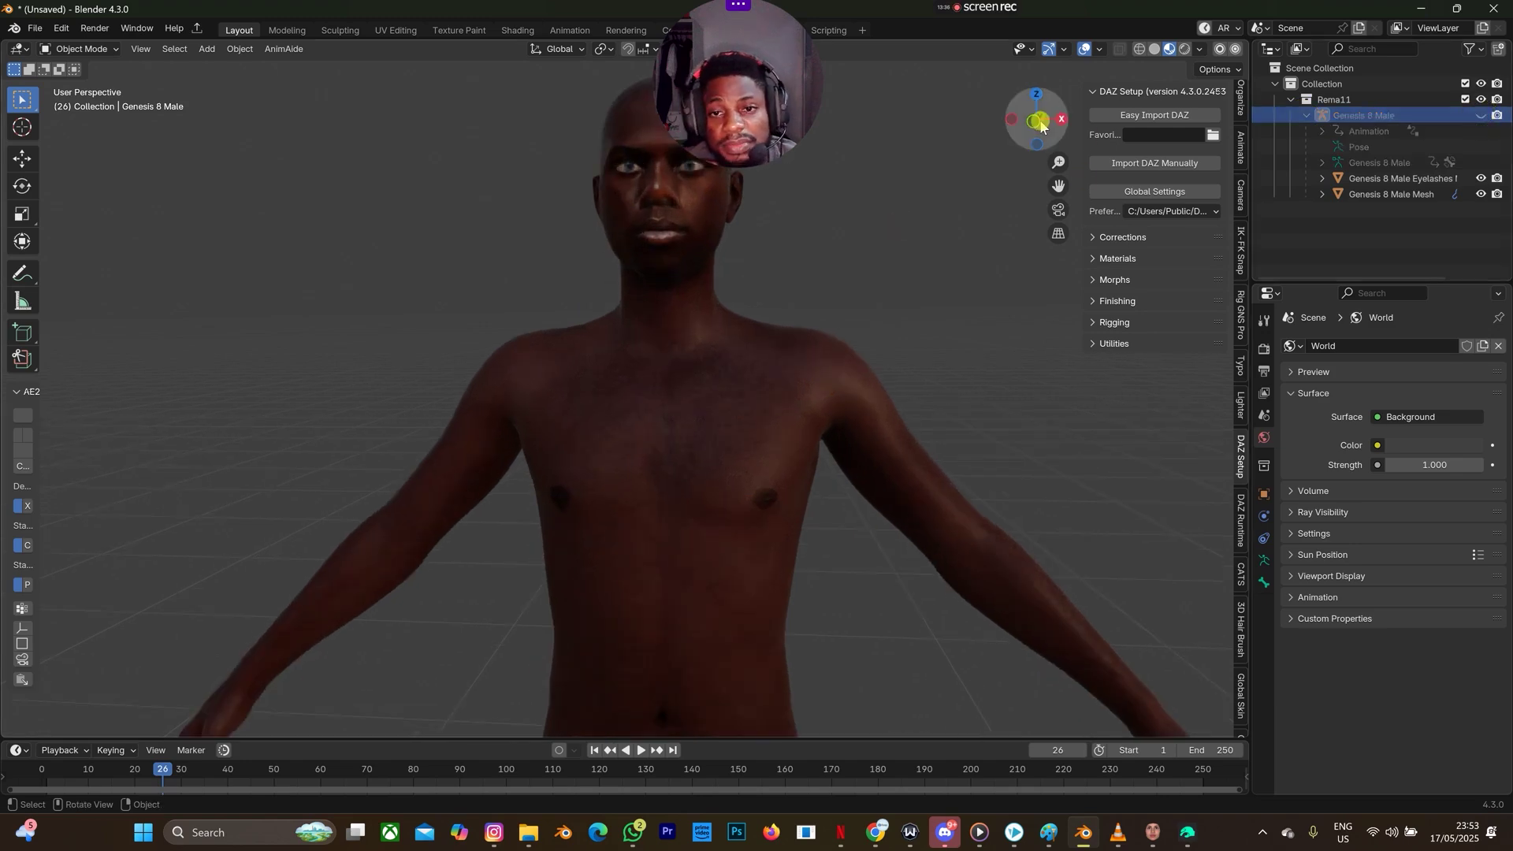
left_click_drag(1036, 120, 1042, 125)
left_click_drag(862, 273, 862, 273)
scroll(861, 271, "down", 2)
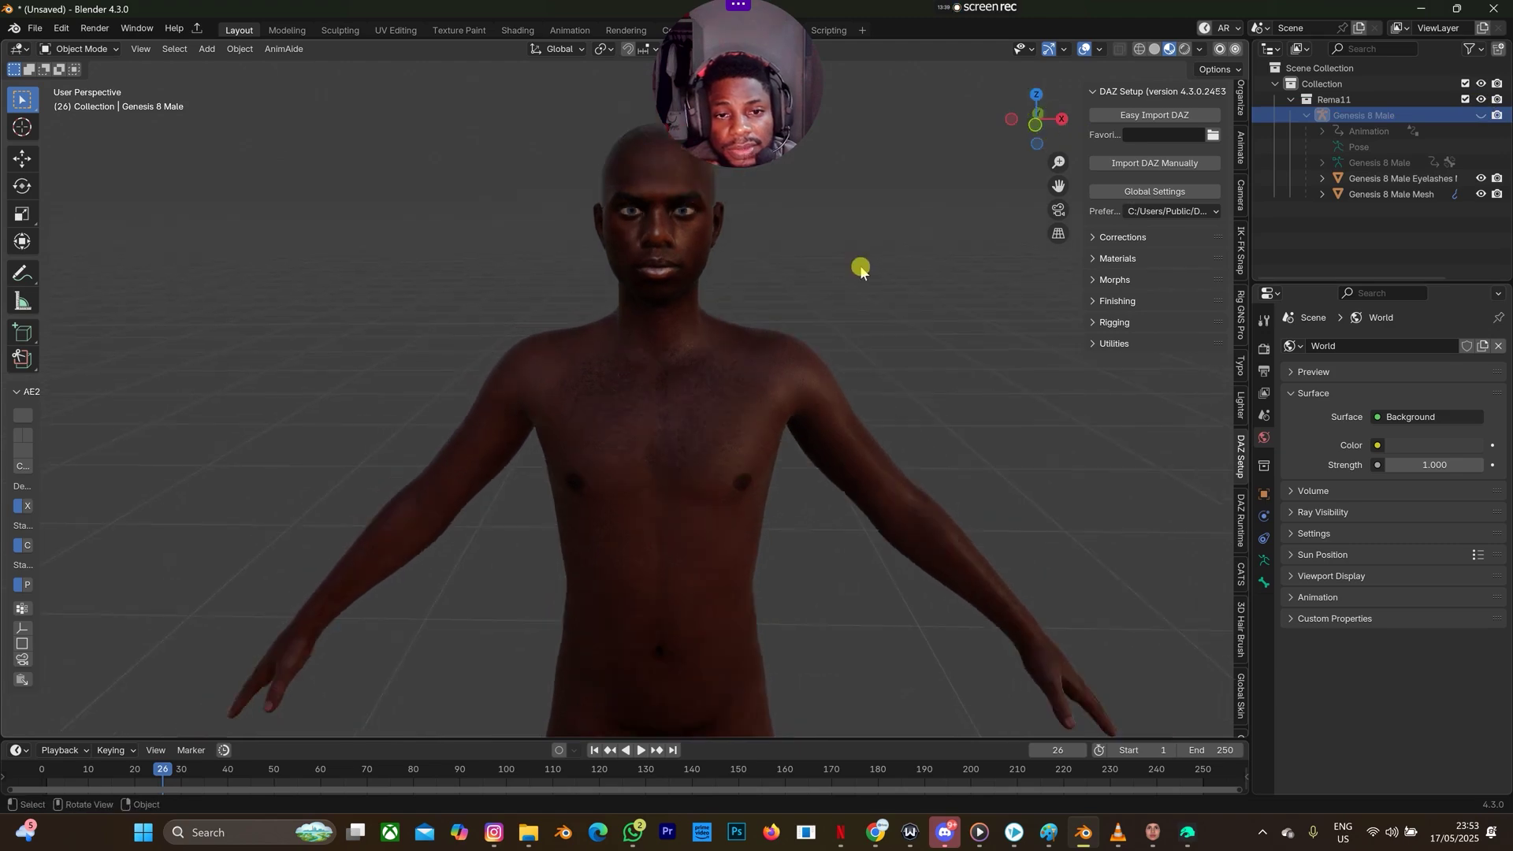
scroll(856, 272, "down", 3)
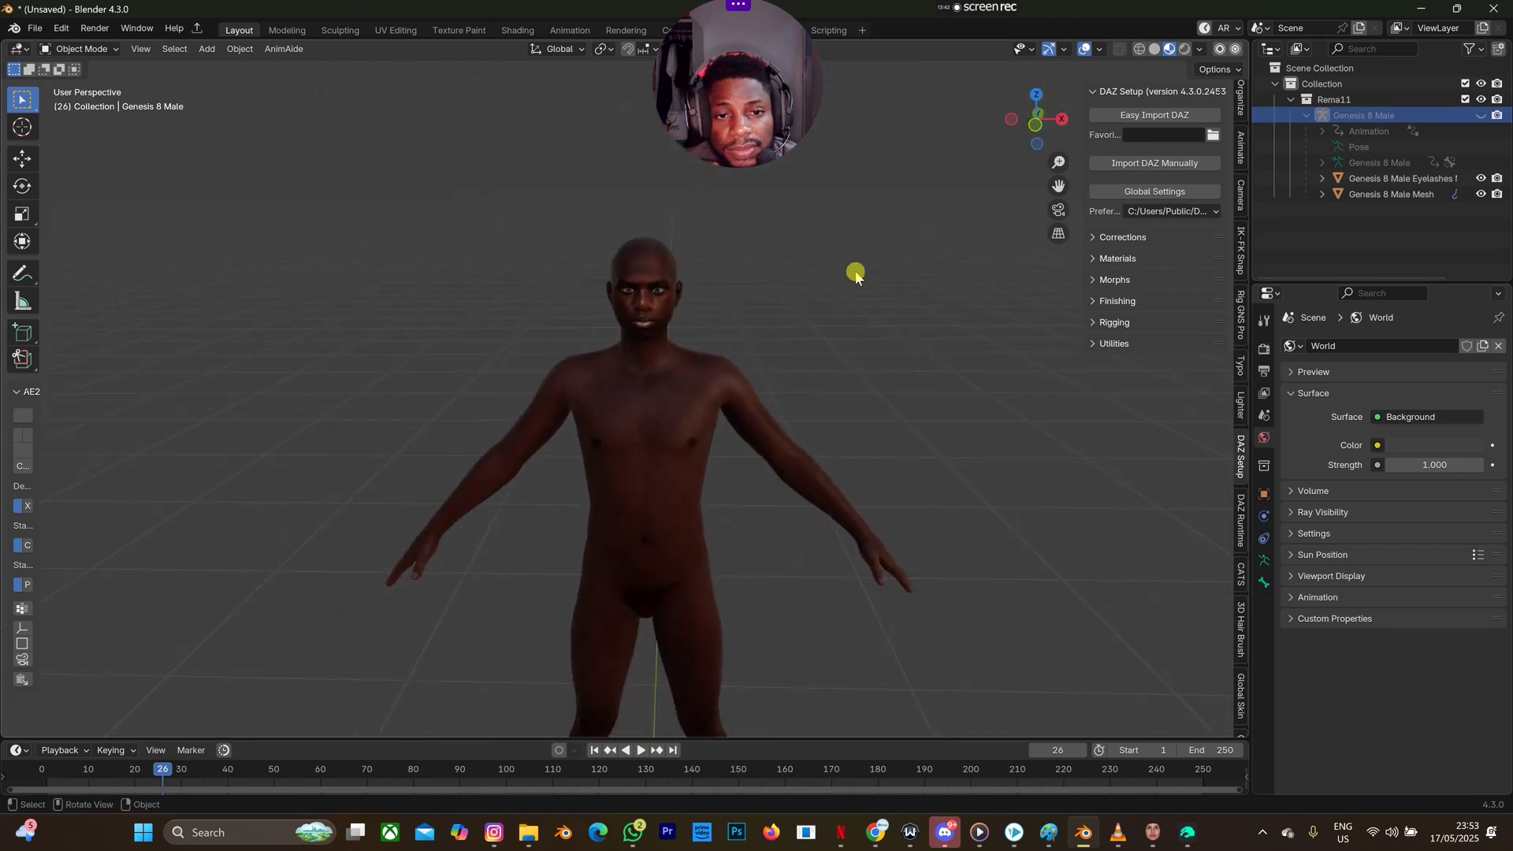
scroll(1040, 221, "down", 2)
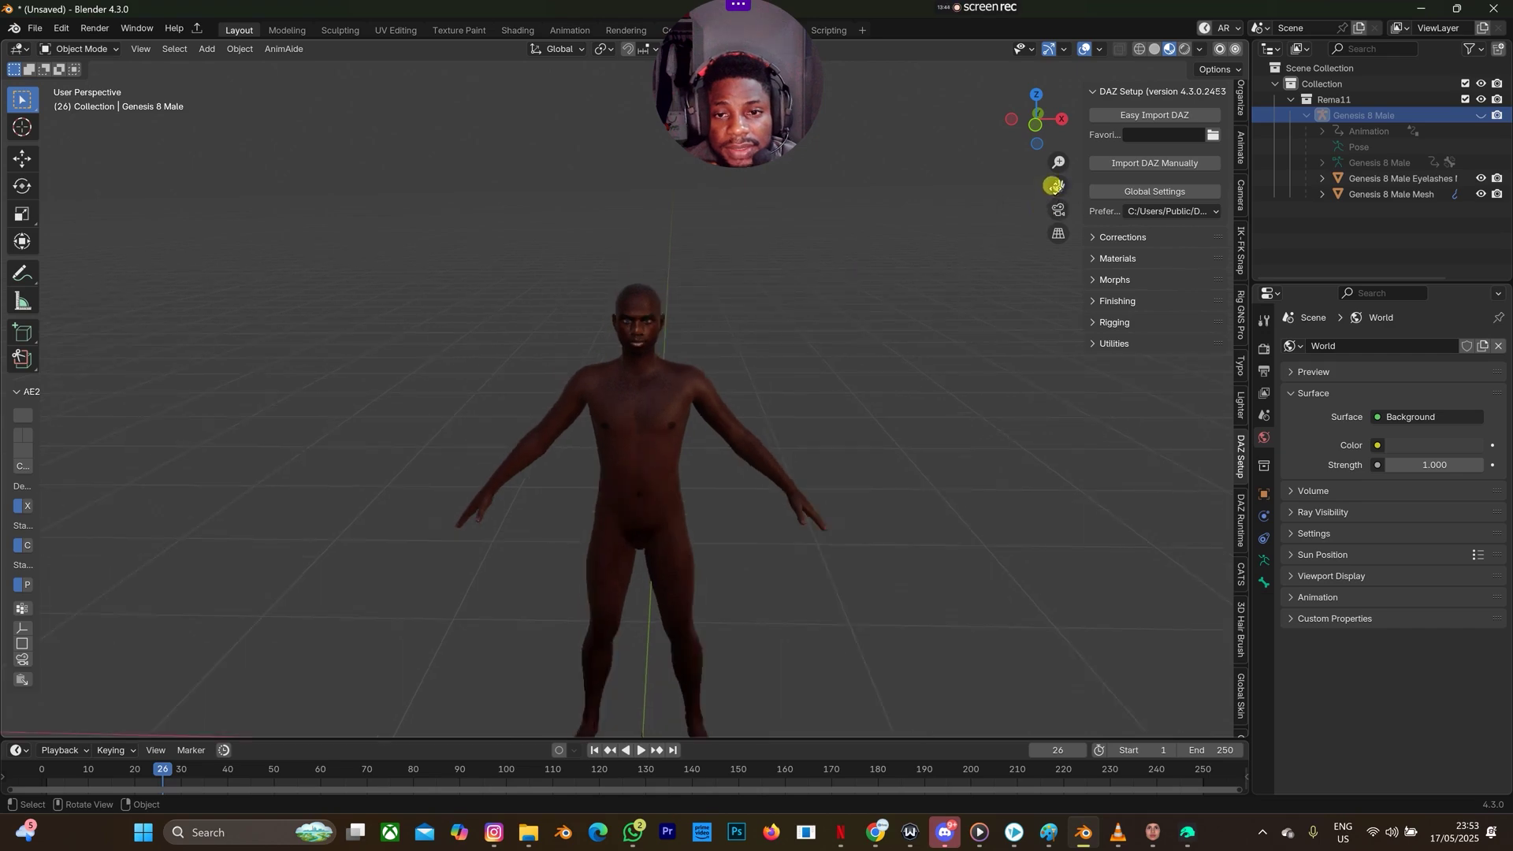
left_click_drag(1058, 186, 1058, 169)
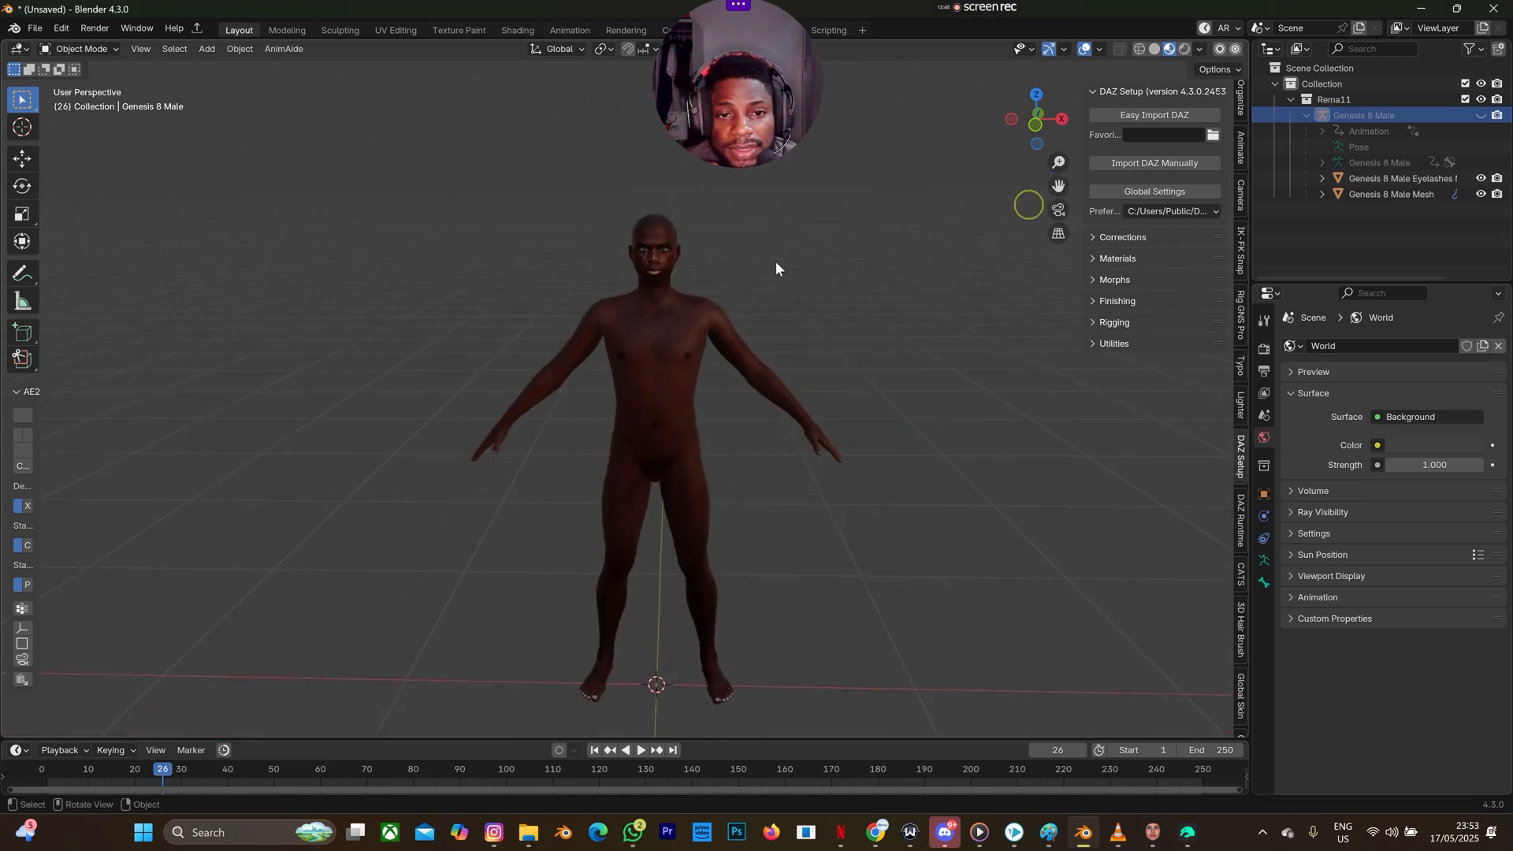
scroll(775, 261, "up", 3)
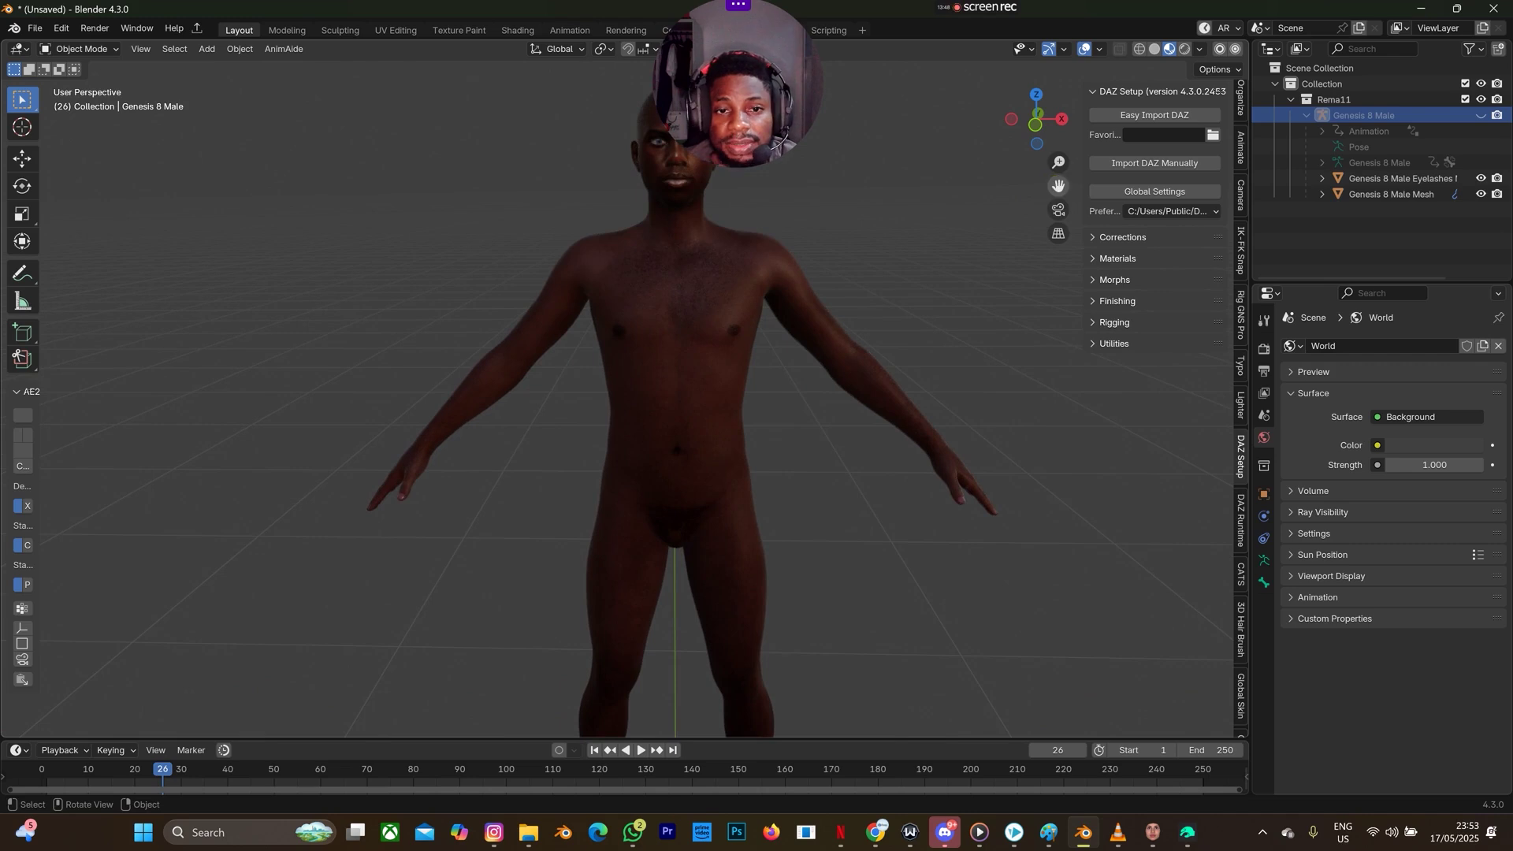
left_click_drag(1058, 186, 1056, 197)
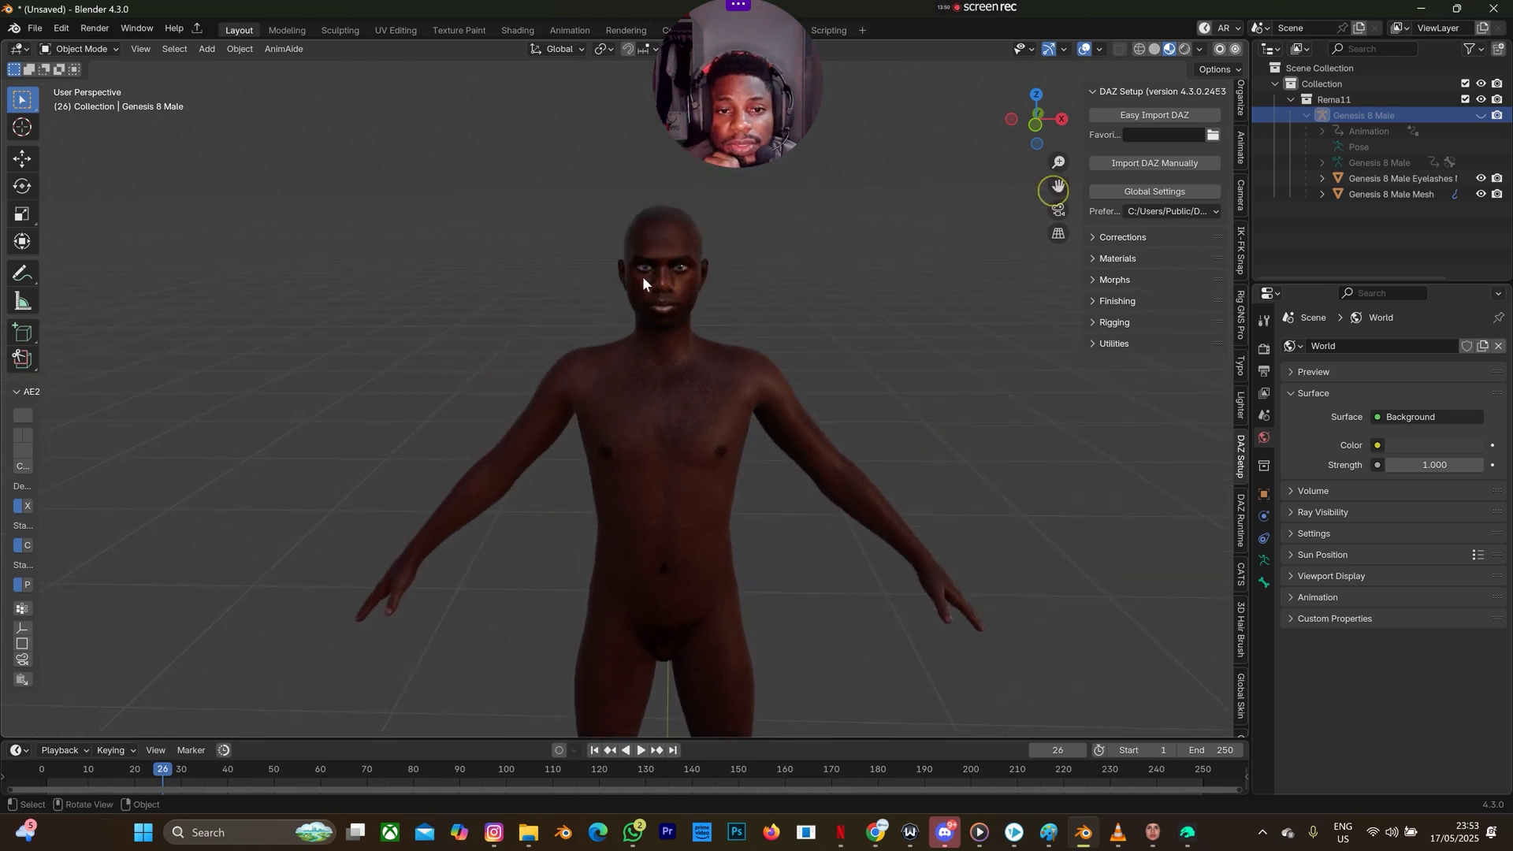
left_click(642, 278)
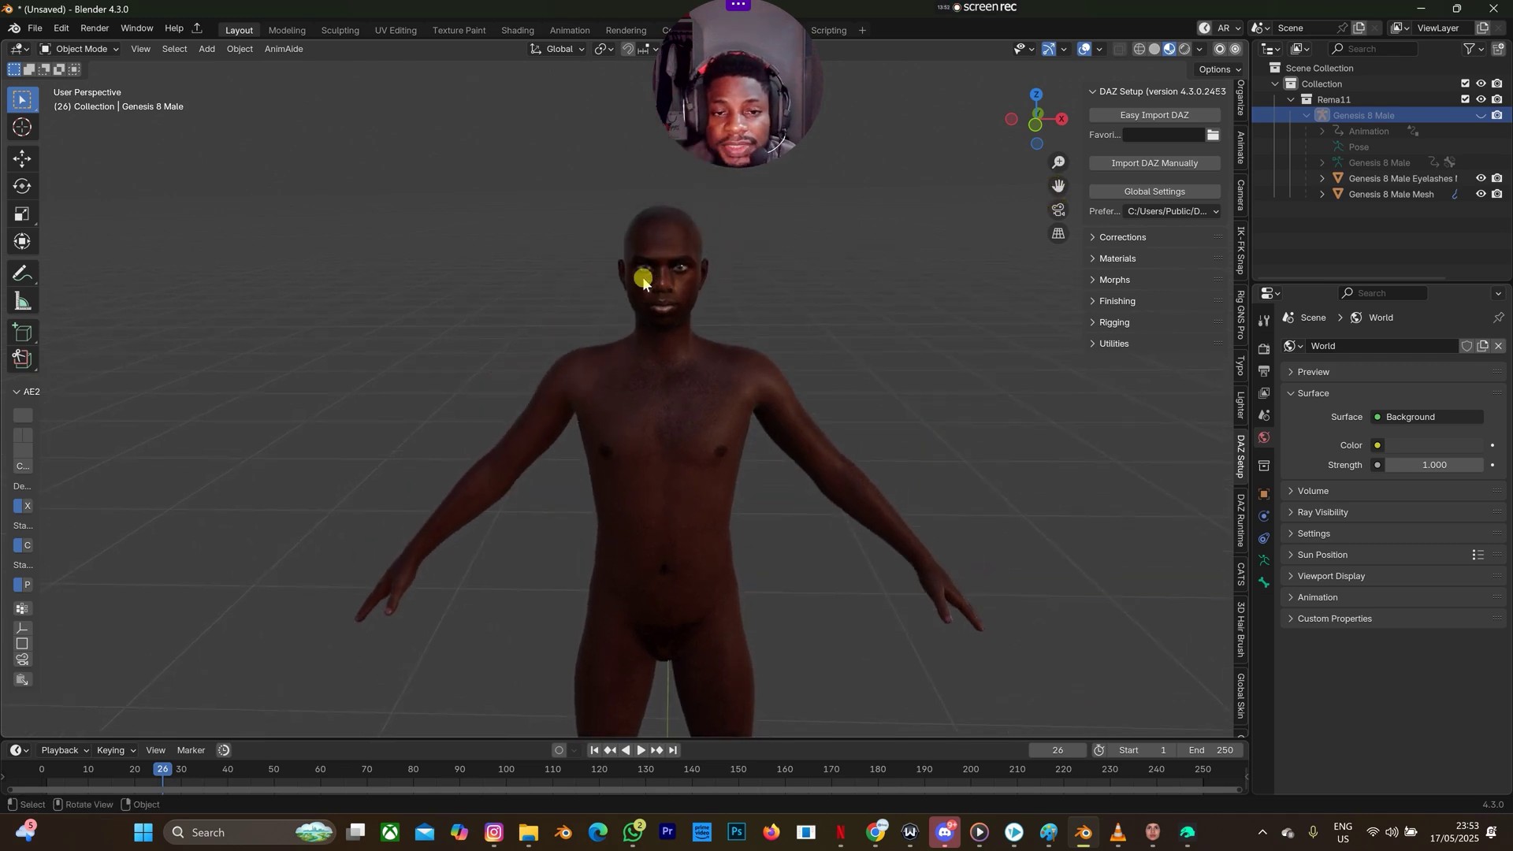
left_click(725, 243)
scroll(721, 255, "up", 2)
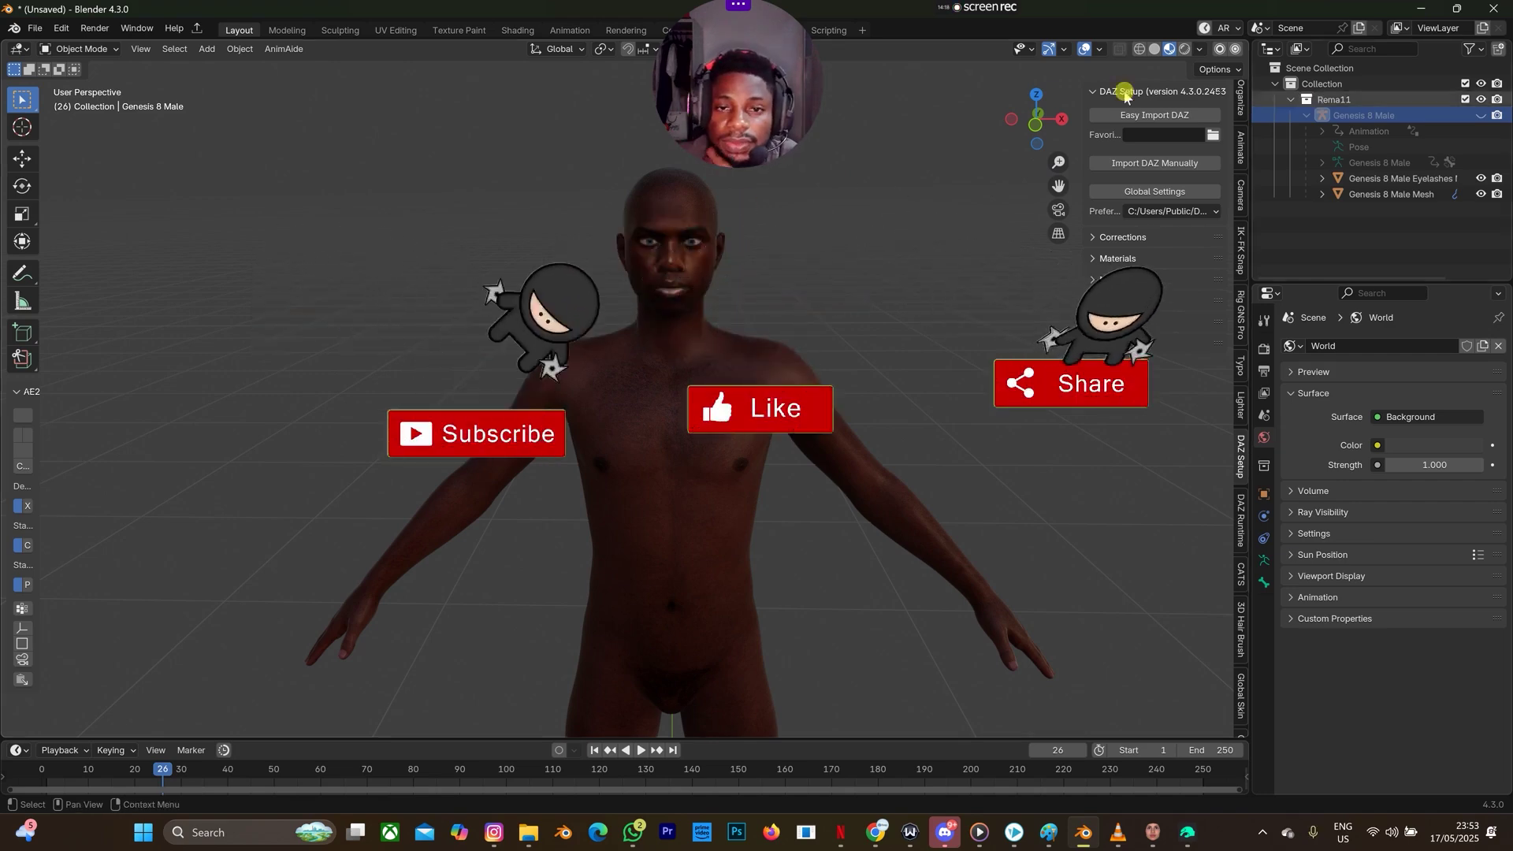
left_click_drag(1033, 126, 820, 142)
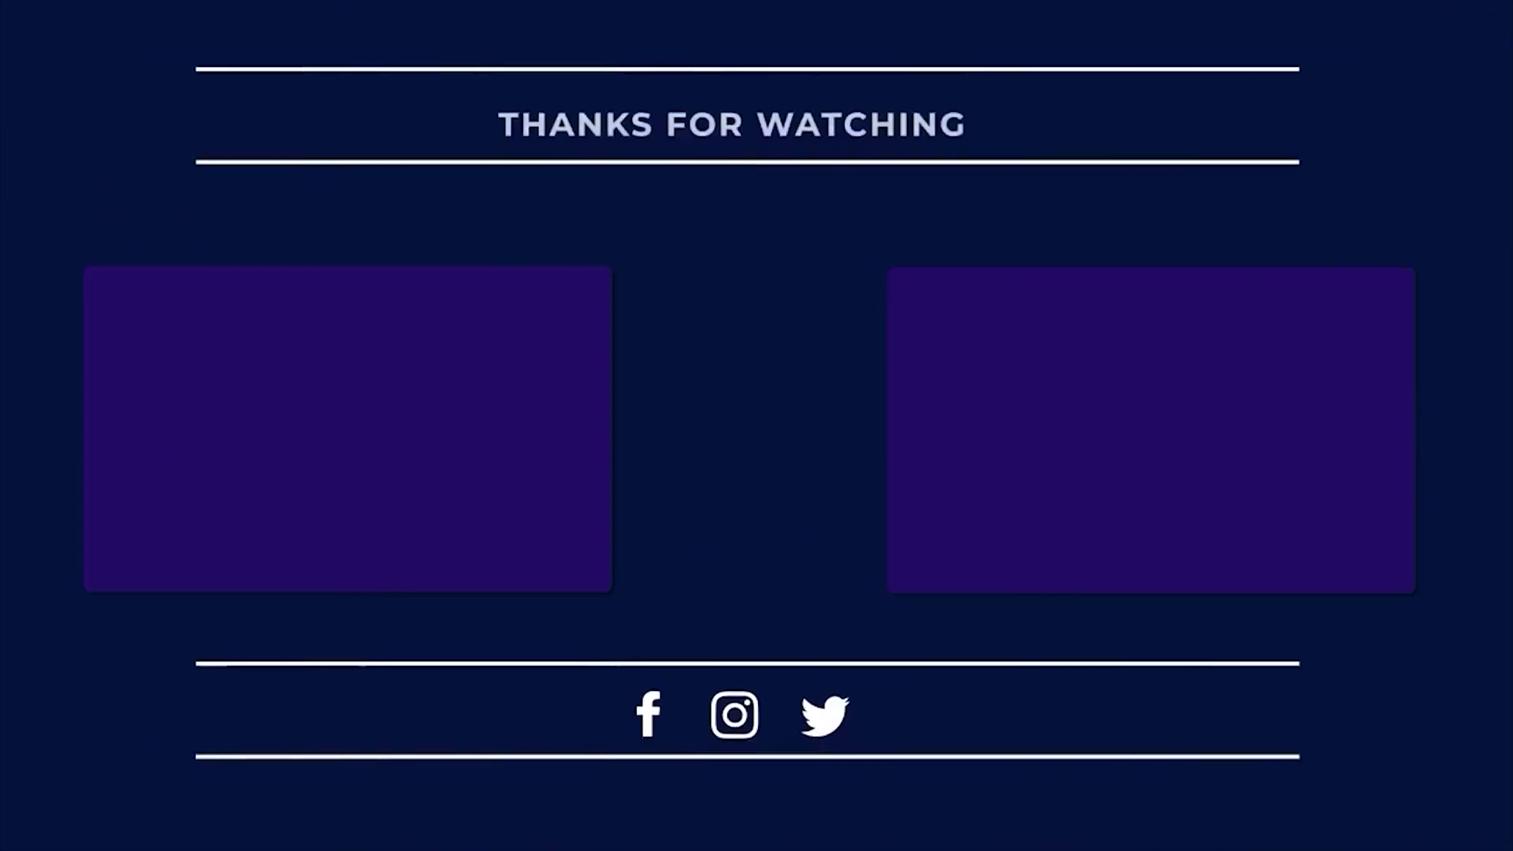